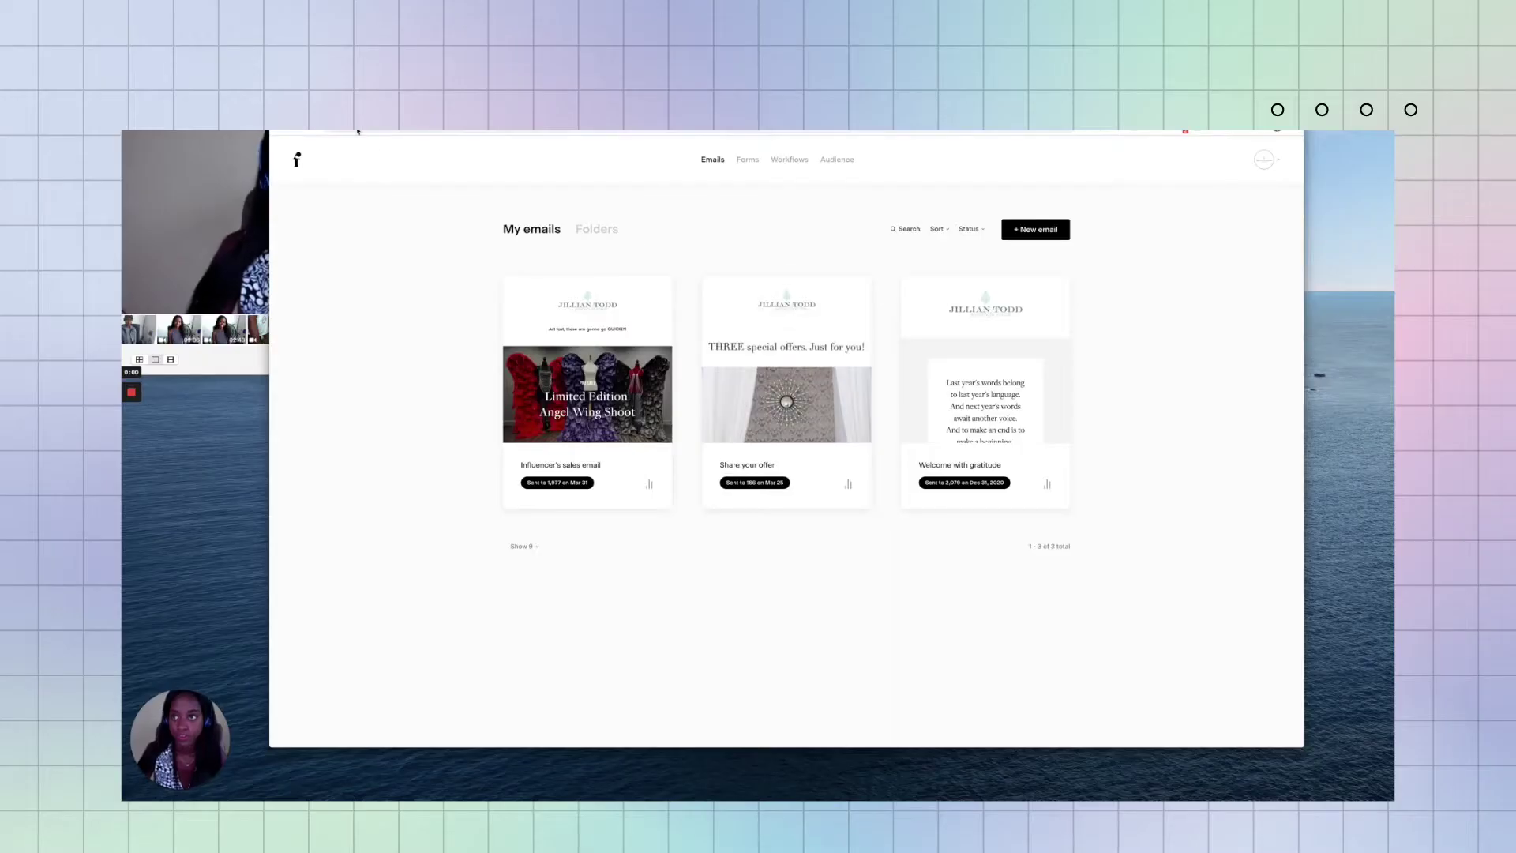
- From the Flodesk home screen, go to Audience to list every subscriber
click(294, 162)
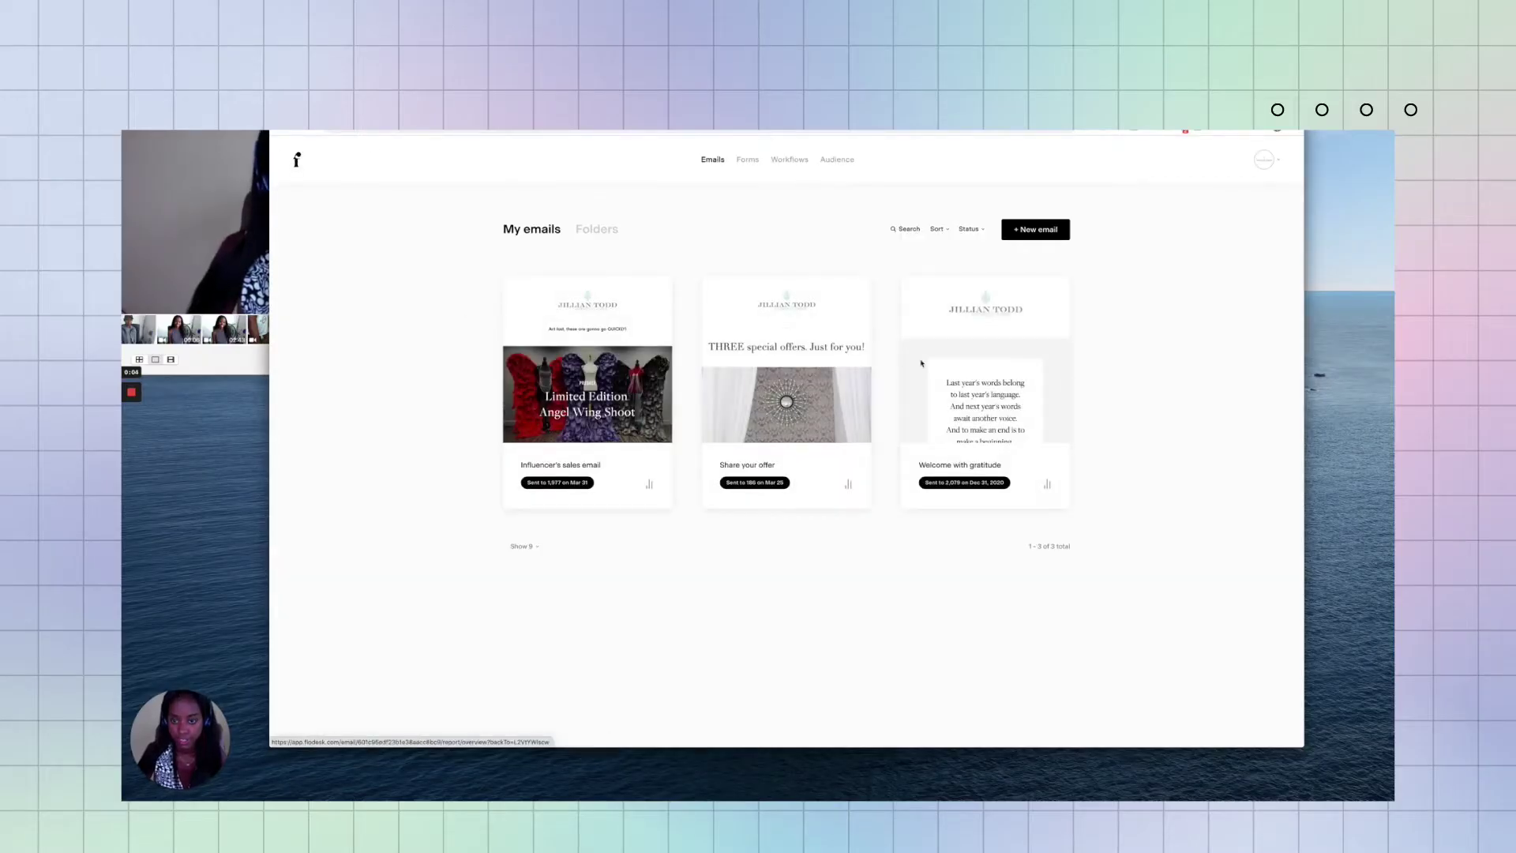
click(829, 164)
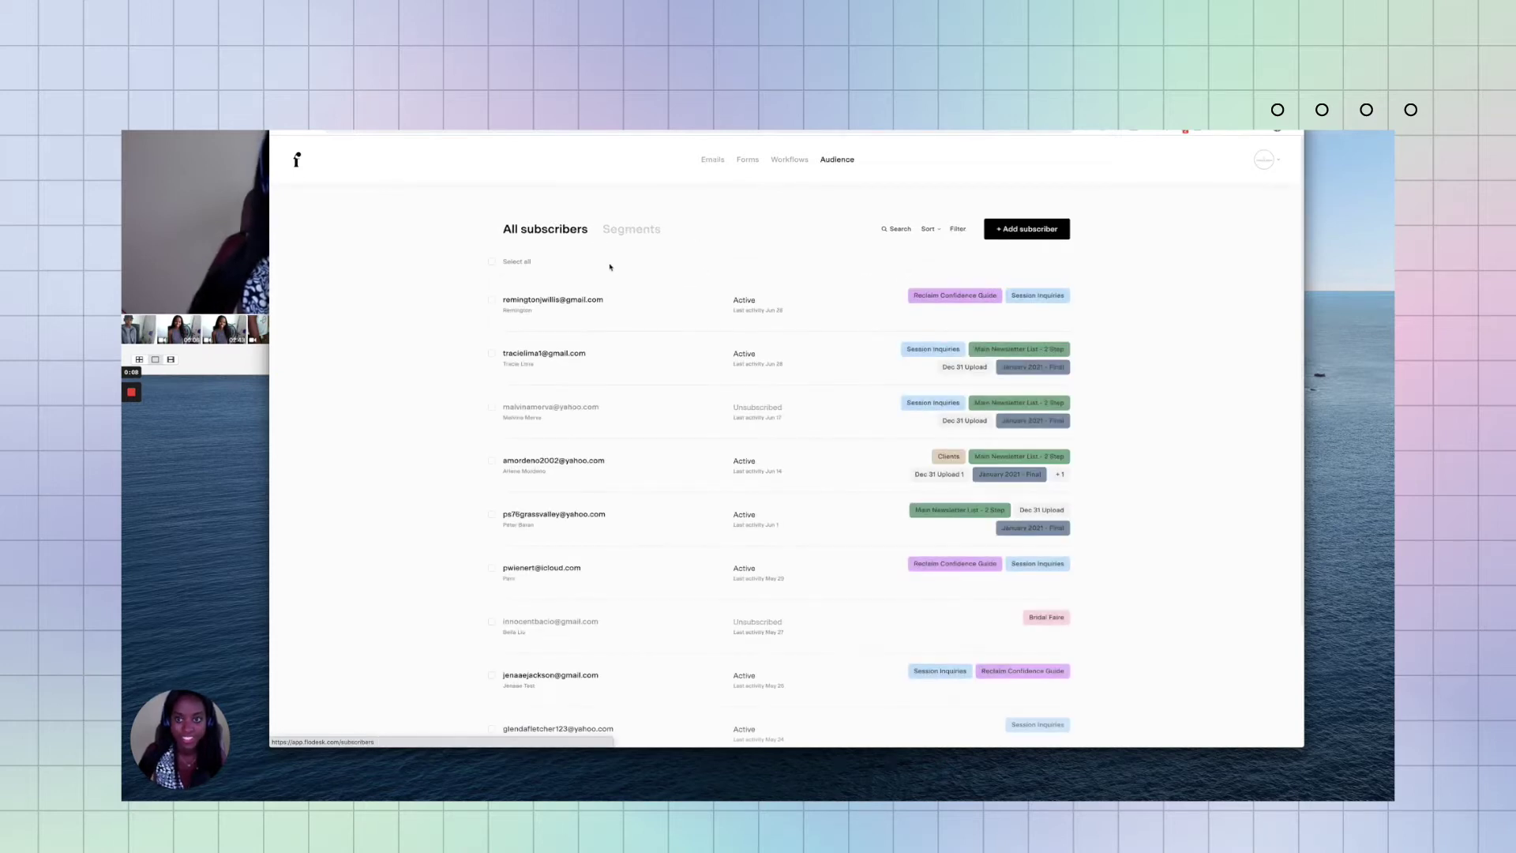
scroll(576, 379, down, 3)
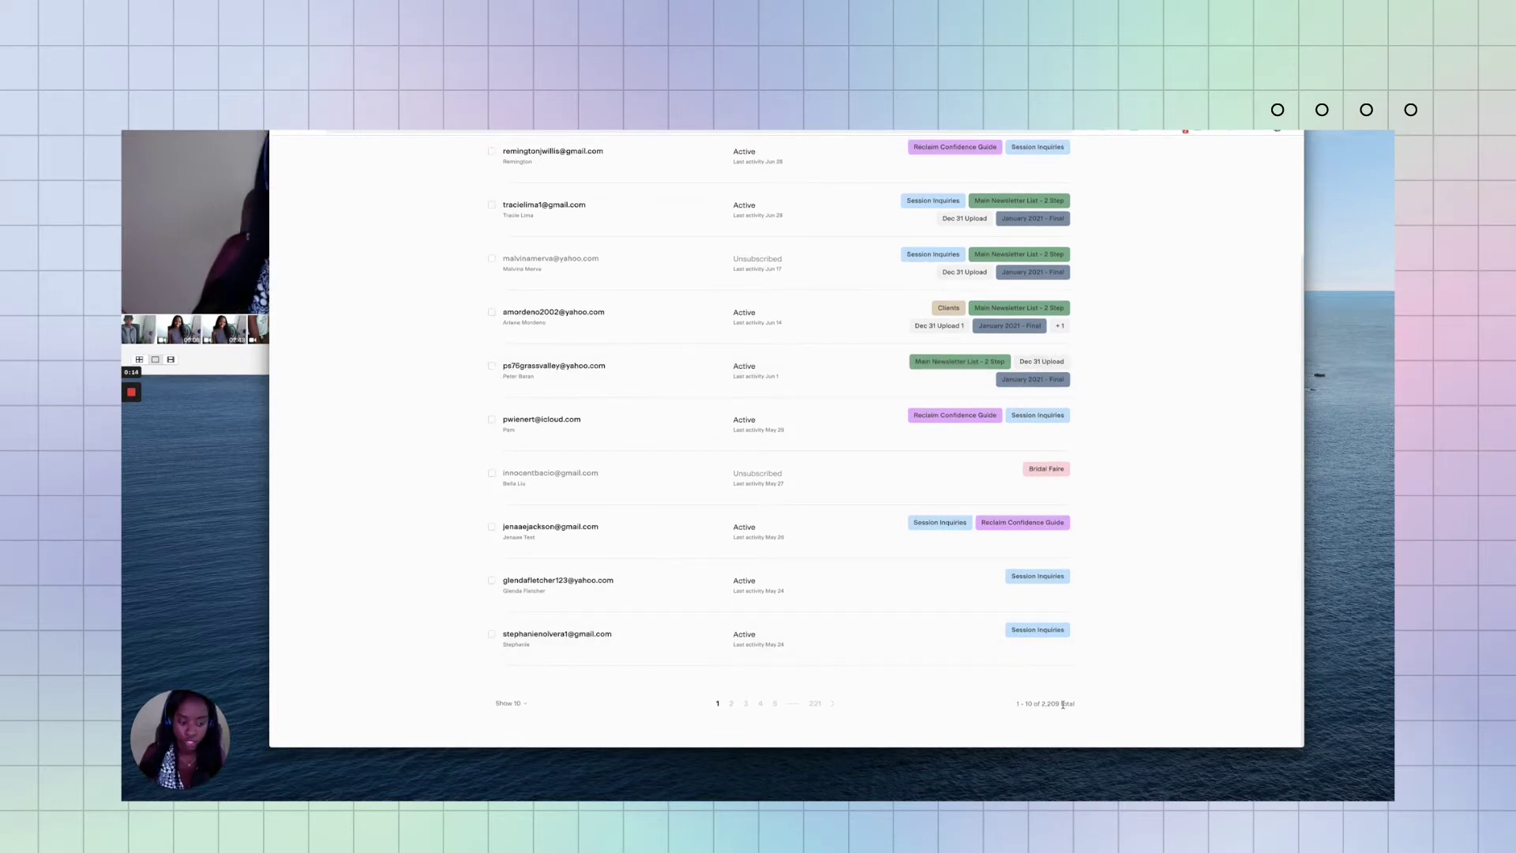
scroll(1042, 705, up, 3)
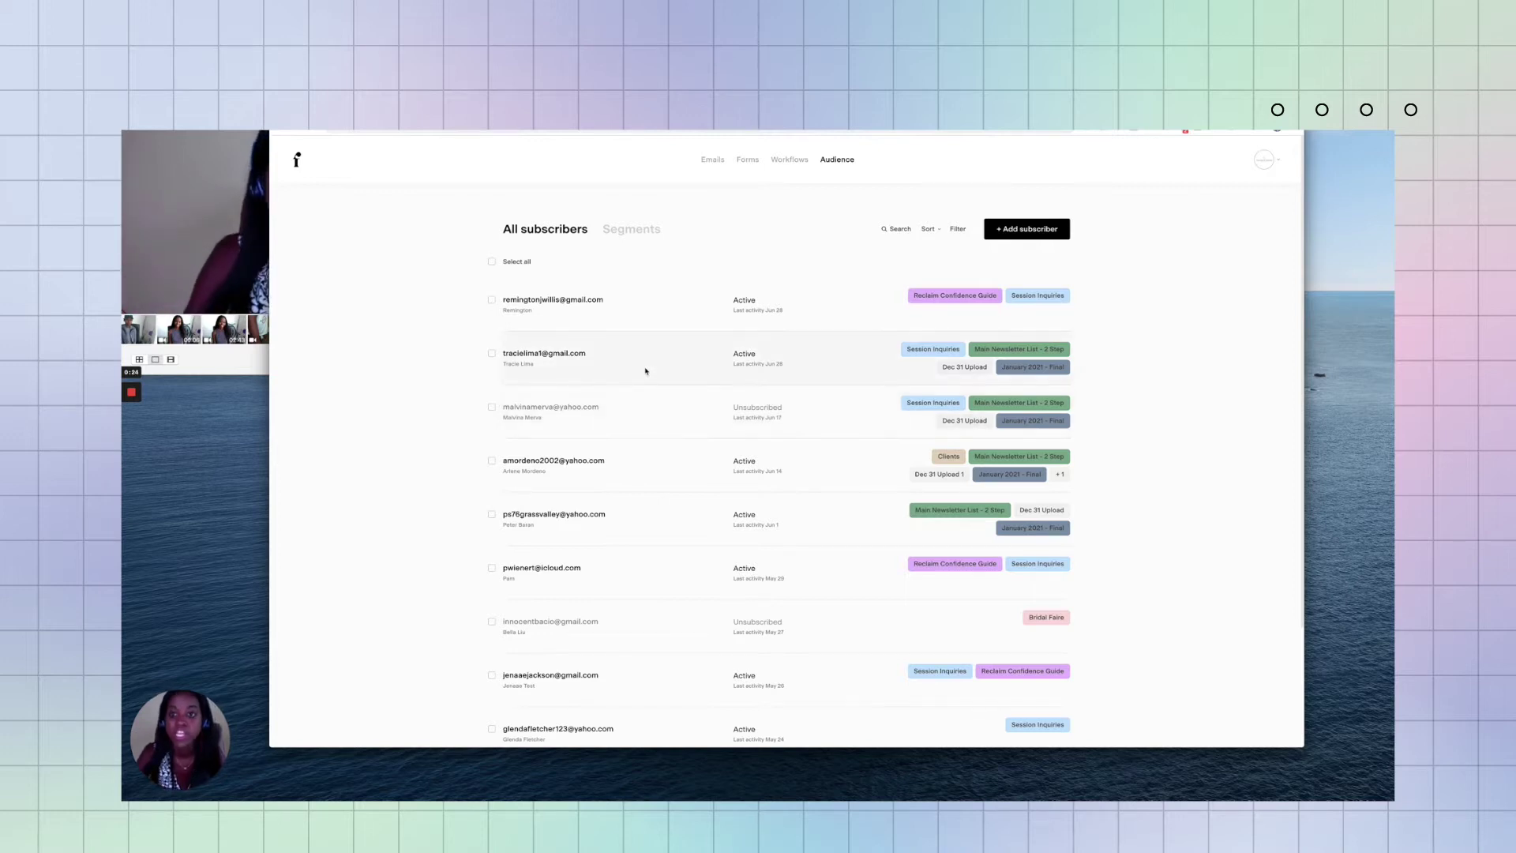
- Browse the Flodesk Segments grid, paging to page 2 and back to page 1
click(621, 230)
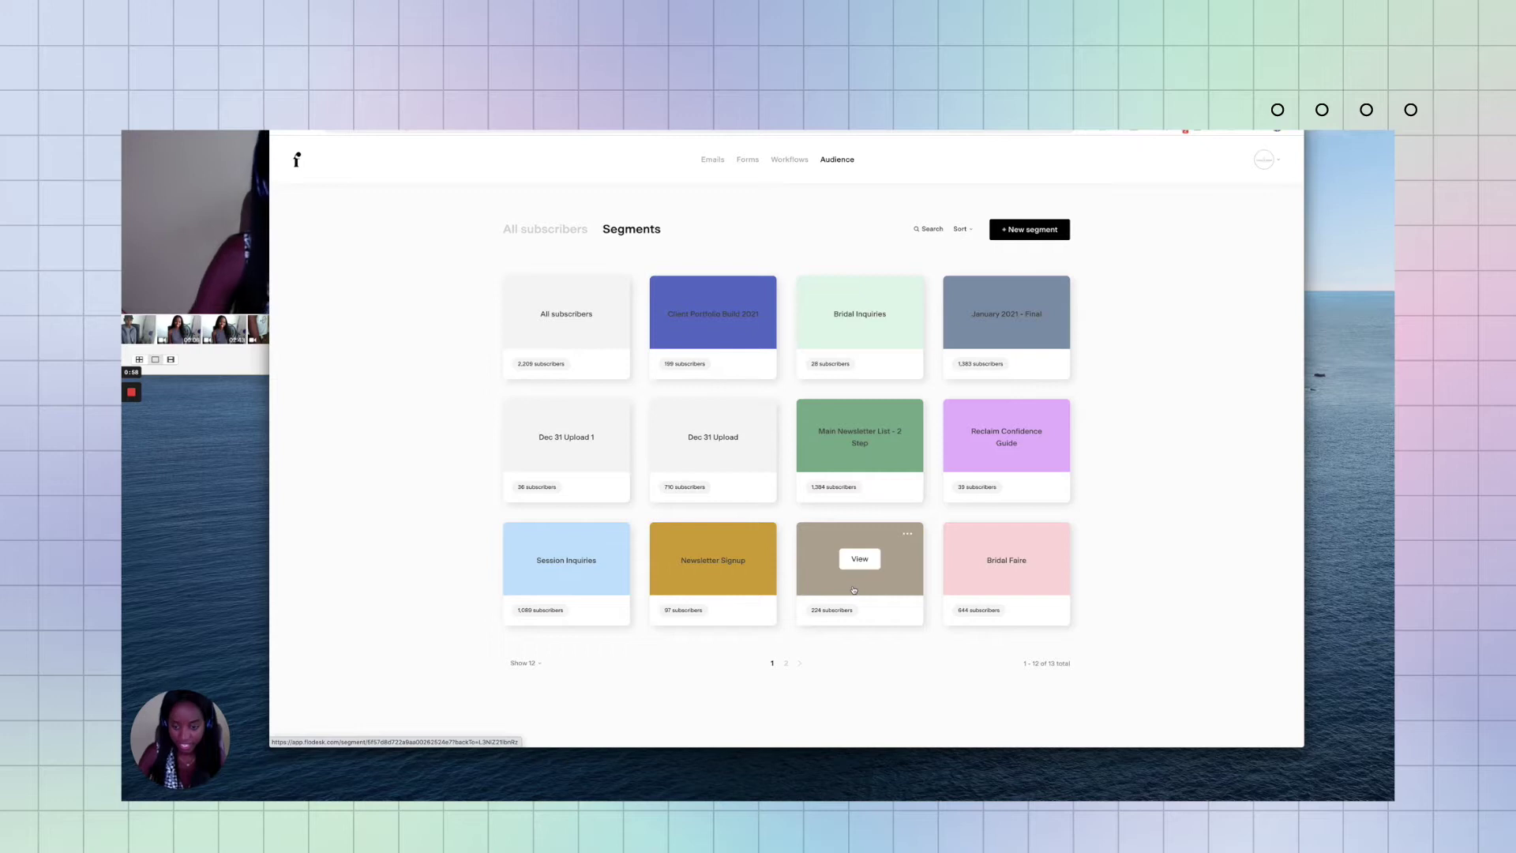
click(785, 664)
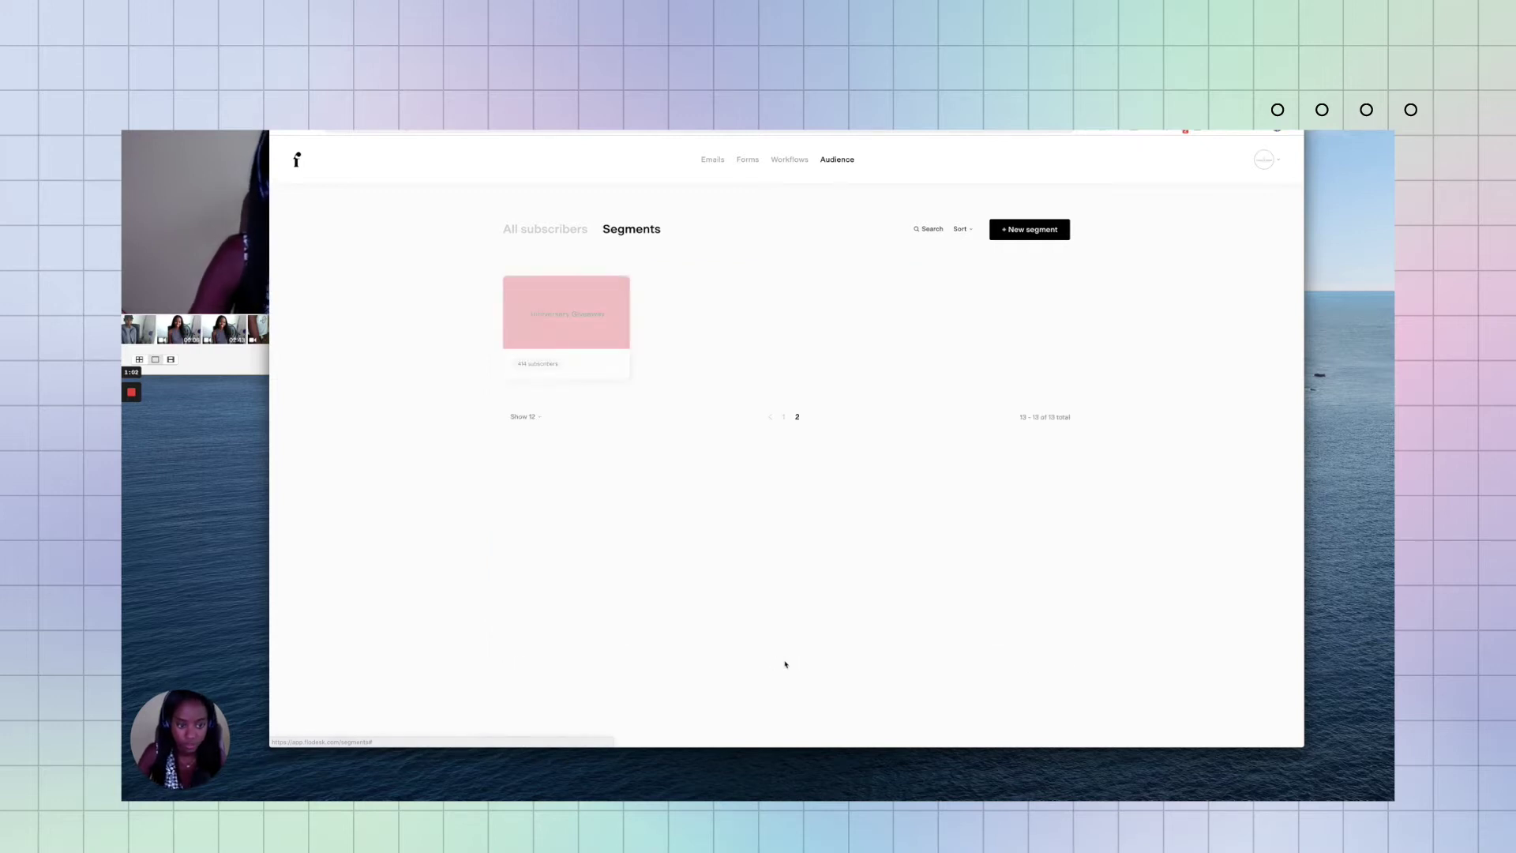
click(784, 417)
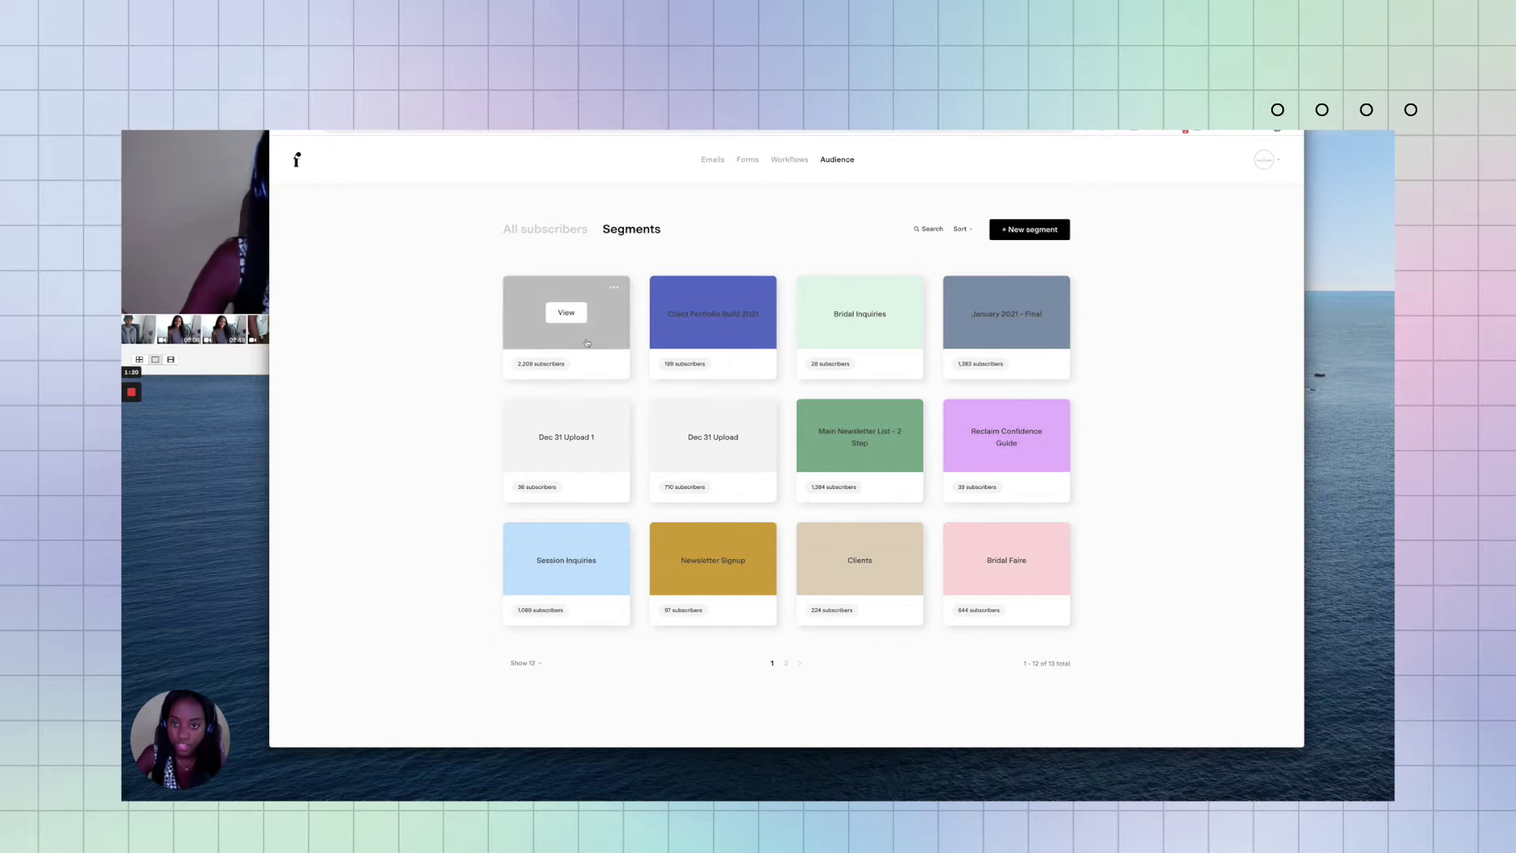
- Download the All subscribers segment as a CSV from its card menu
click(614, 288)
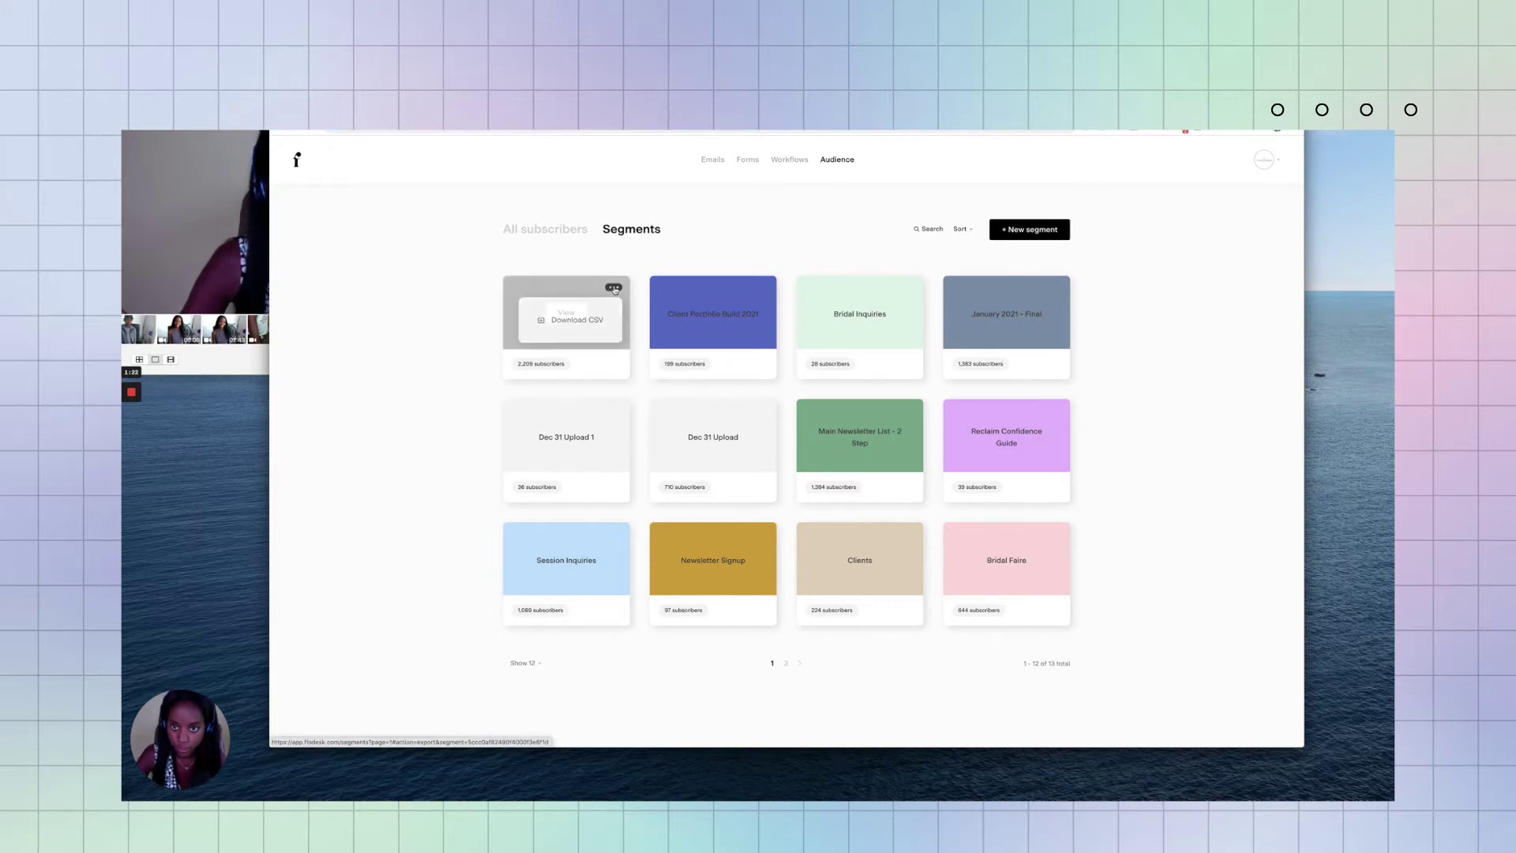
click(589, 323)
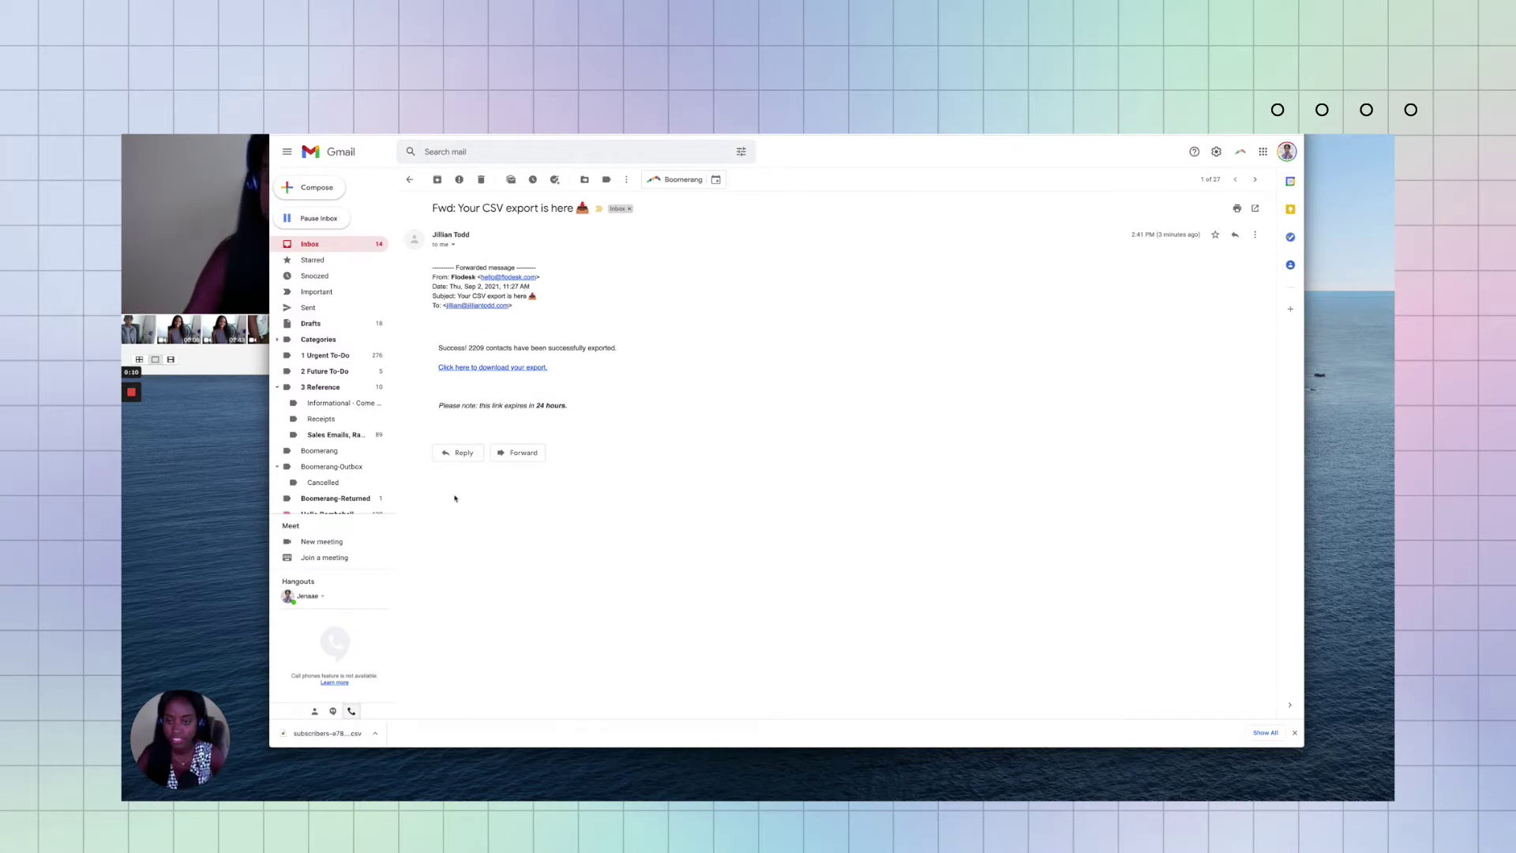
- Download the subscribers CSV from the export email link, then switch to Authority HQ
click(491, 368)
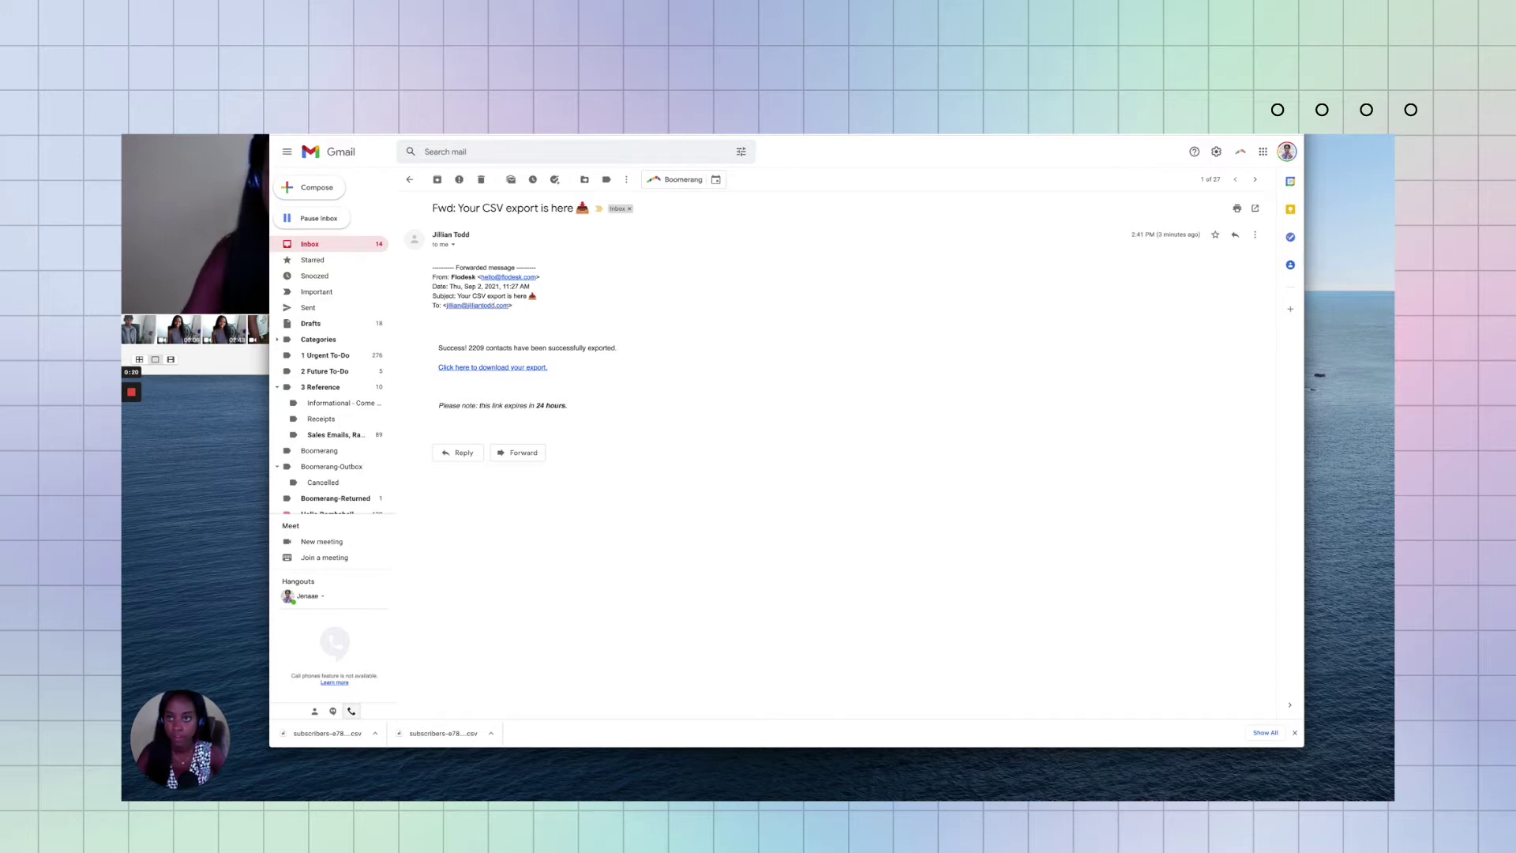
click(348, 127)
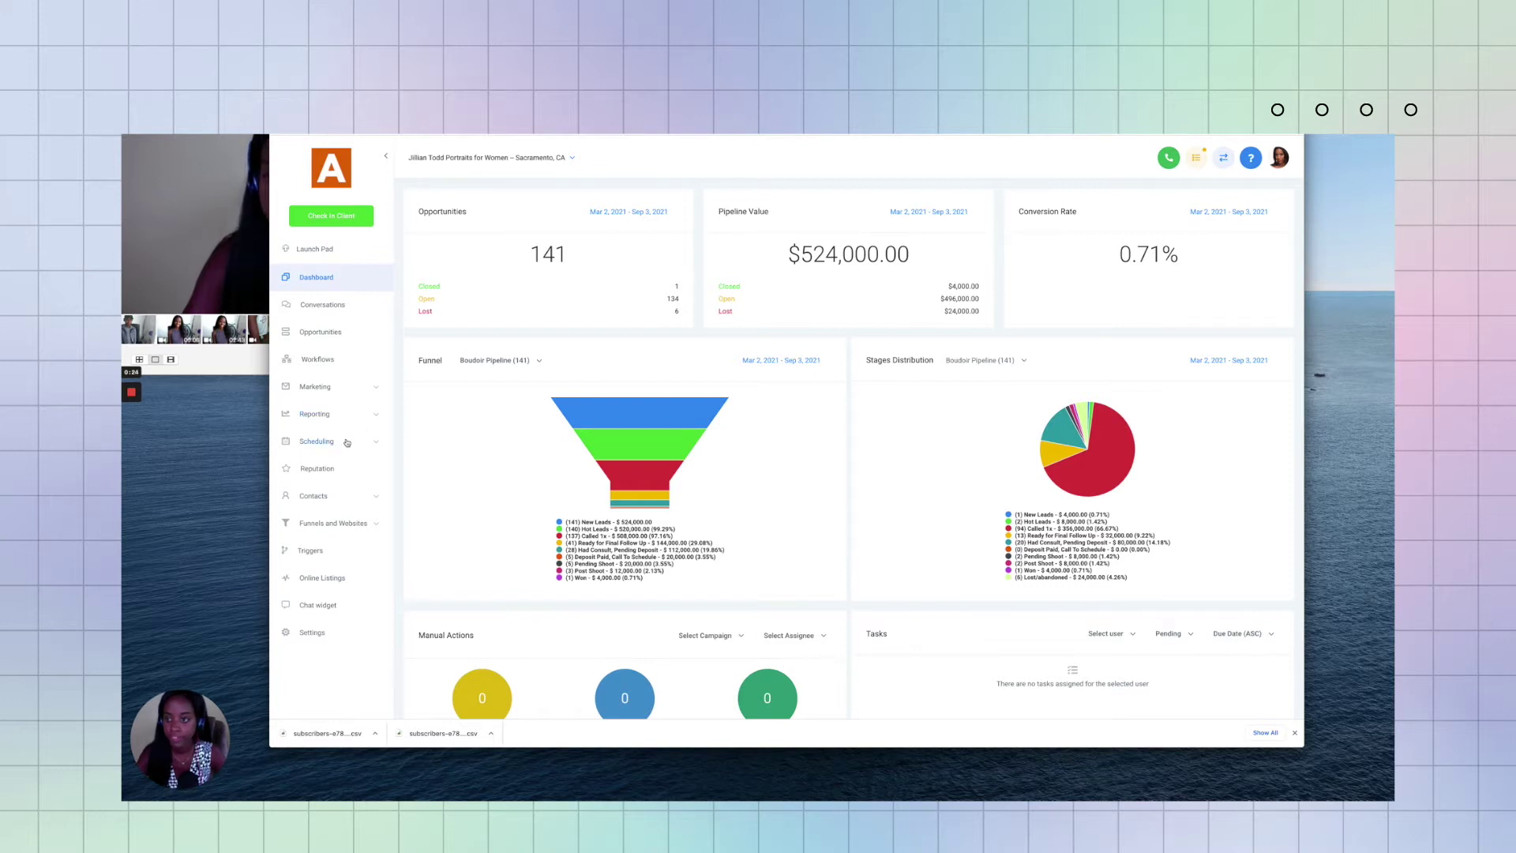
- Open Contacts / Smart lists in Authority HQ and start Import Contacts
click(329, 495)
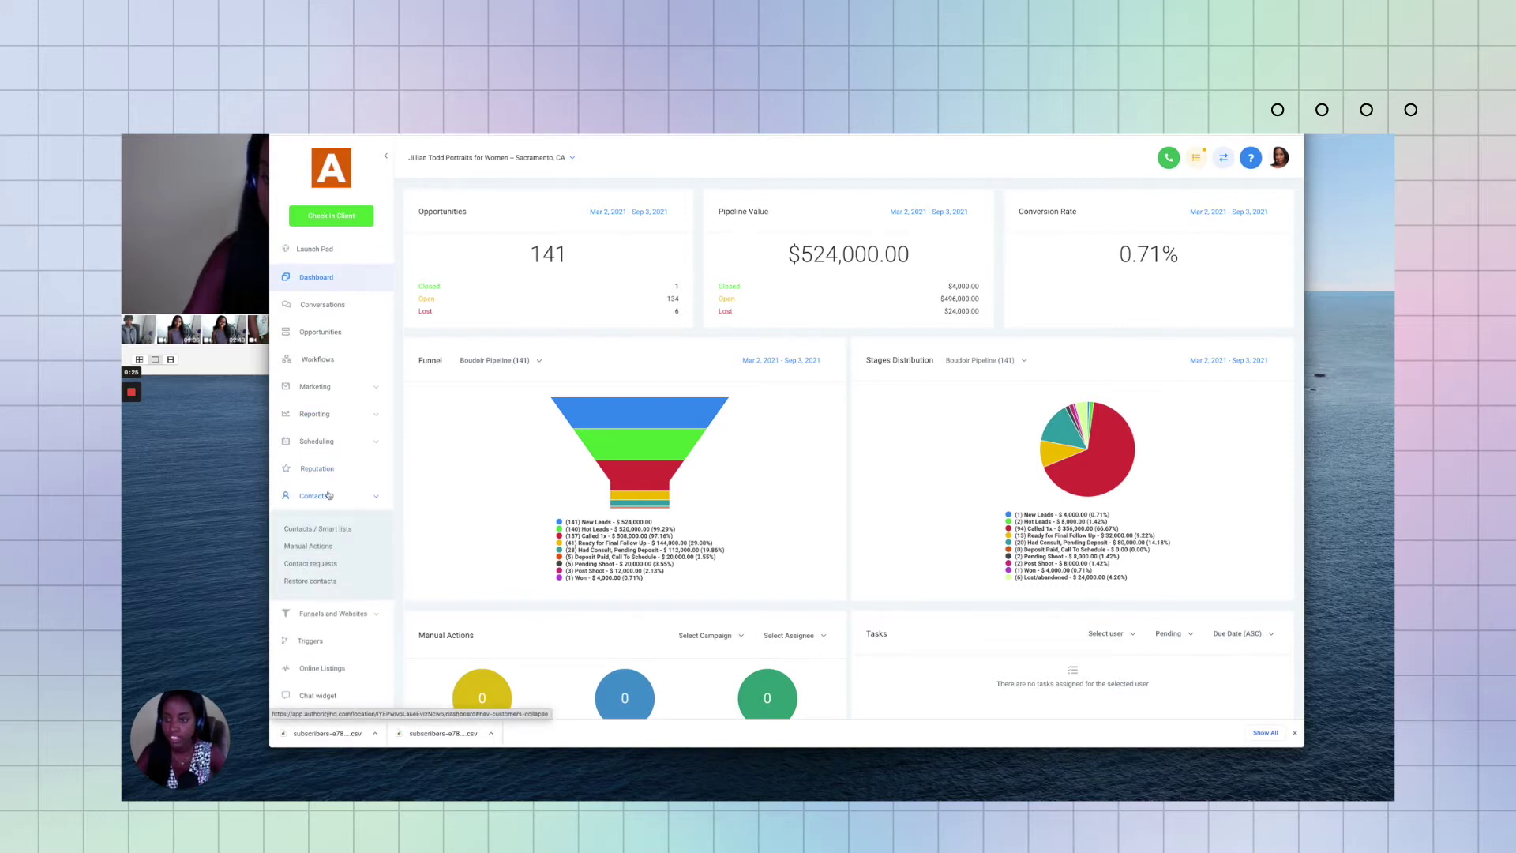
click(318, 530)
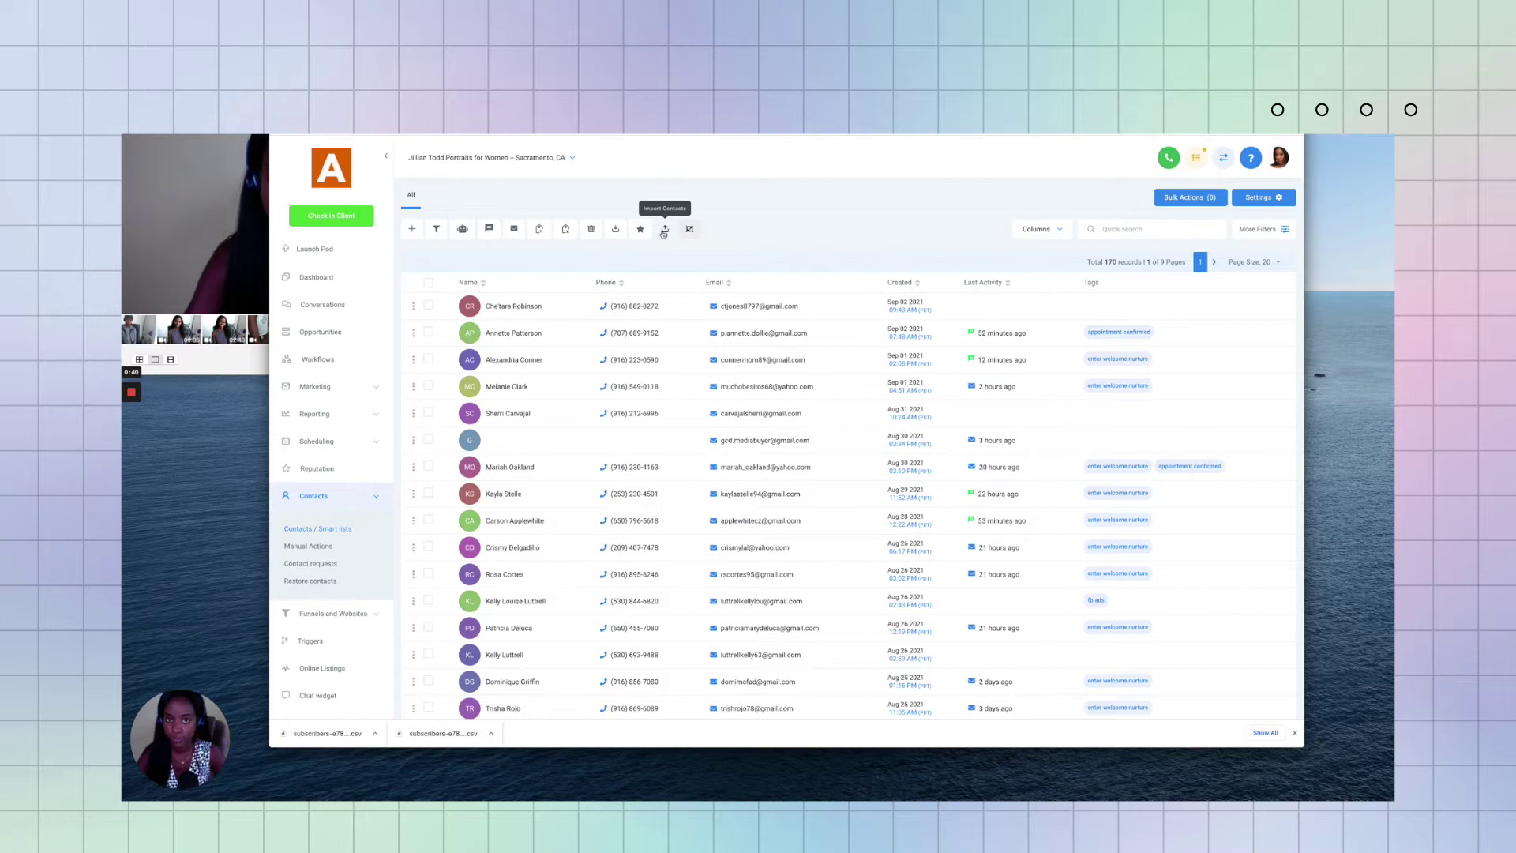
click(664, 229)
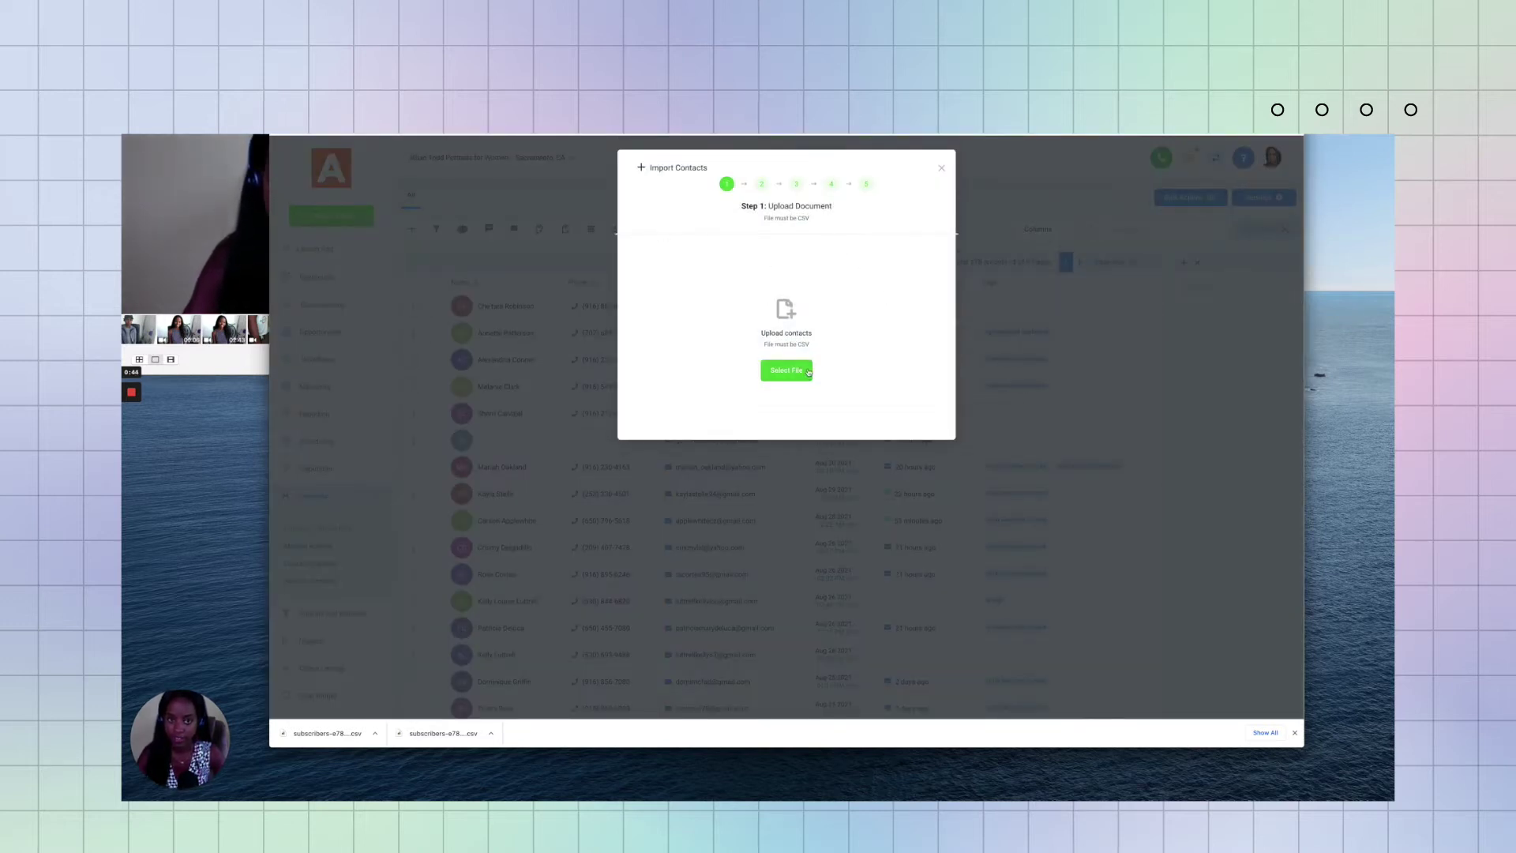
- Upload the newest subscribers CSV from the Downloads folder into the import dialog
click(804, 372)
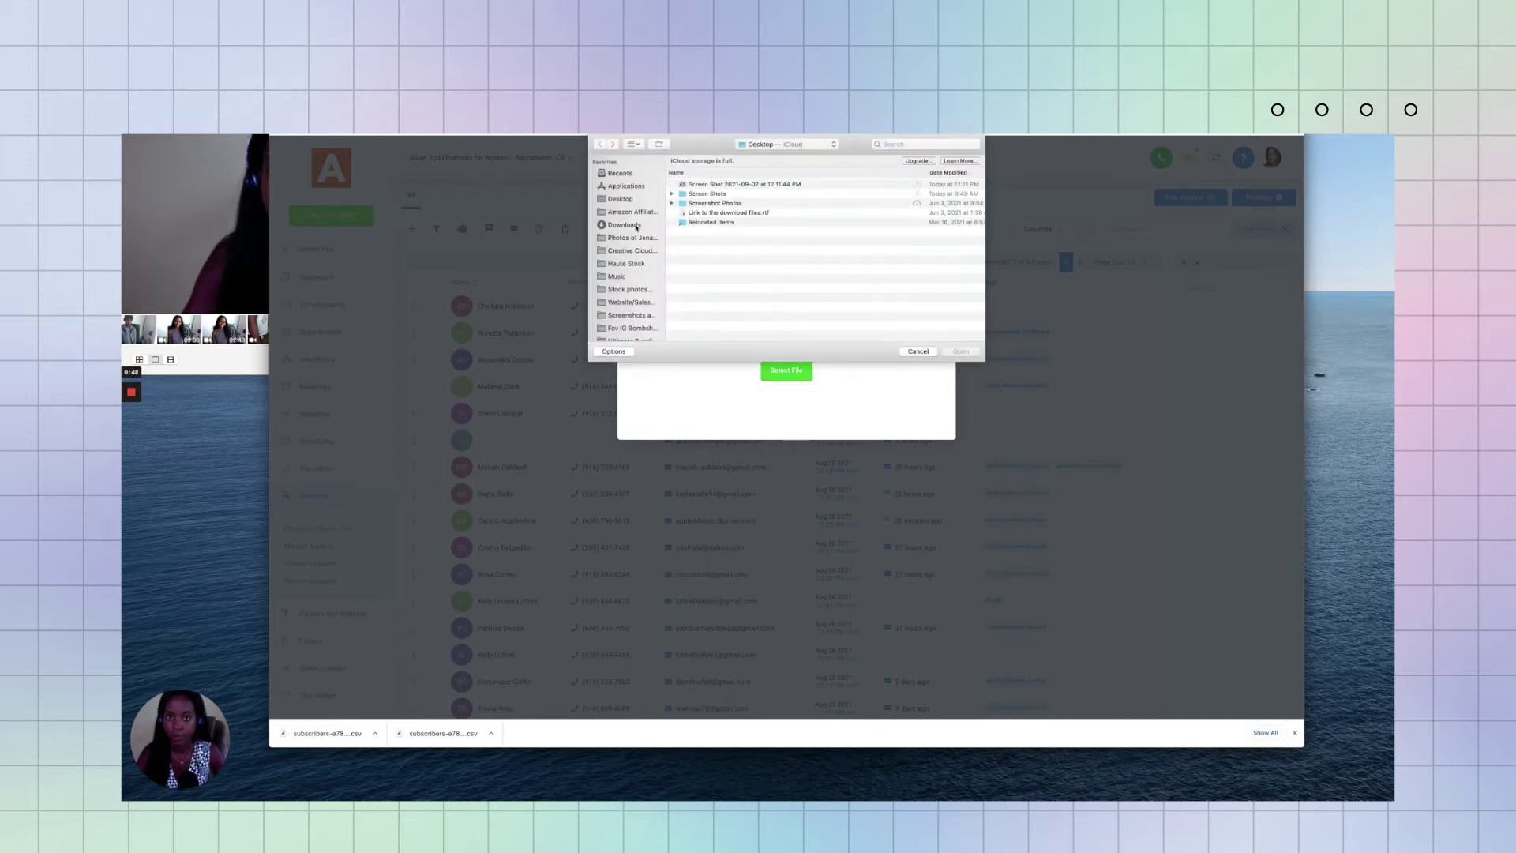
click(636, 226)
click(711, 174)
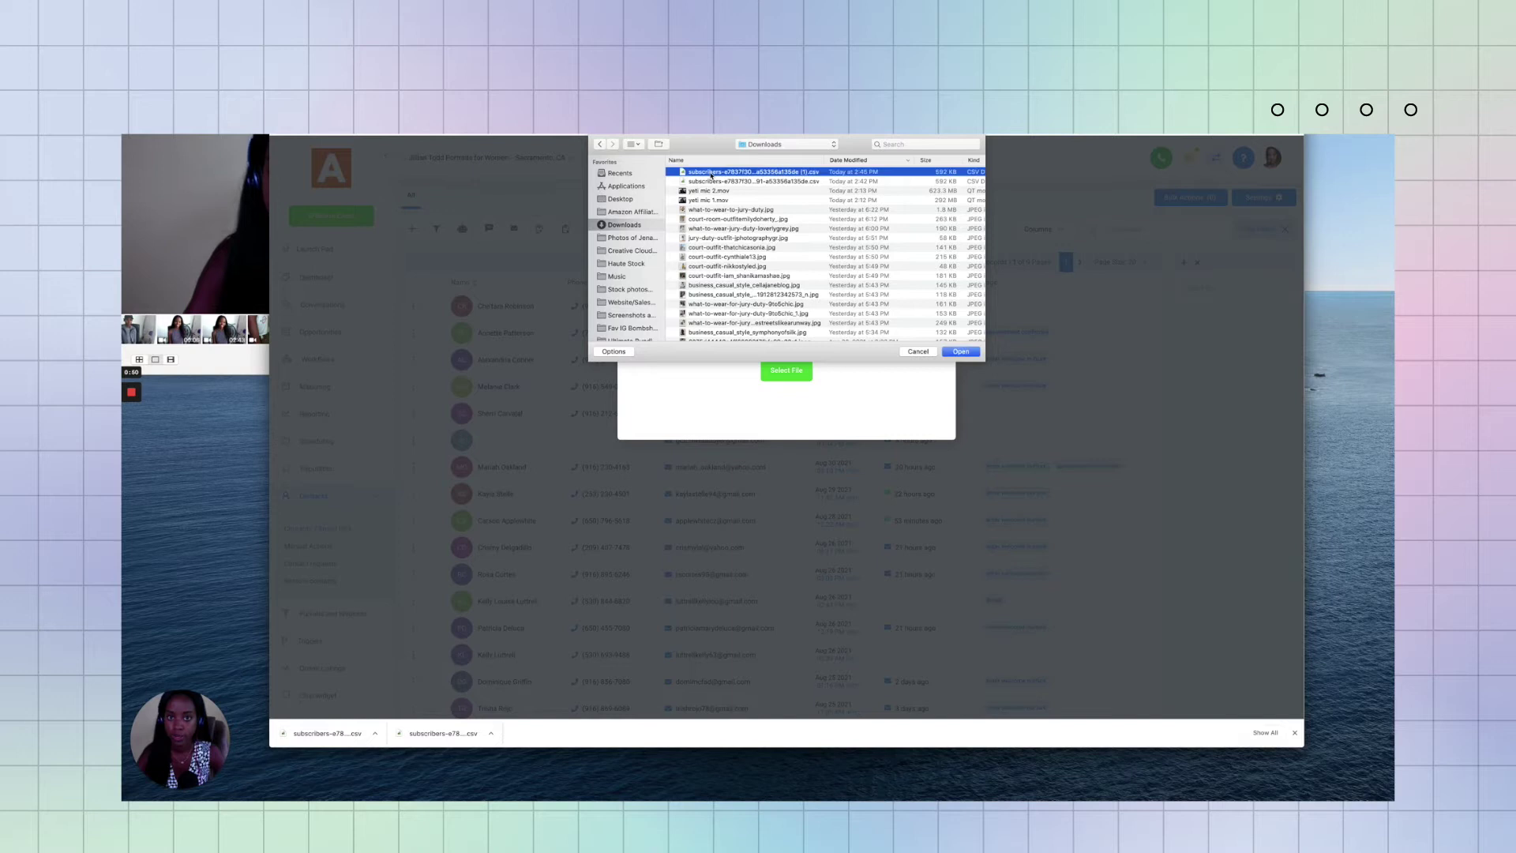
double_click(711, 173)
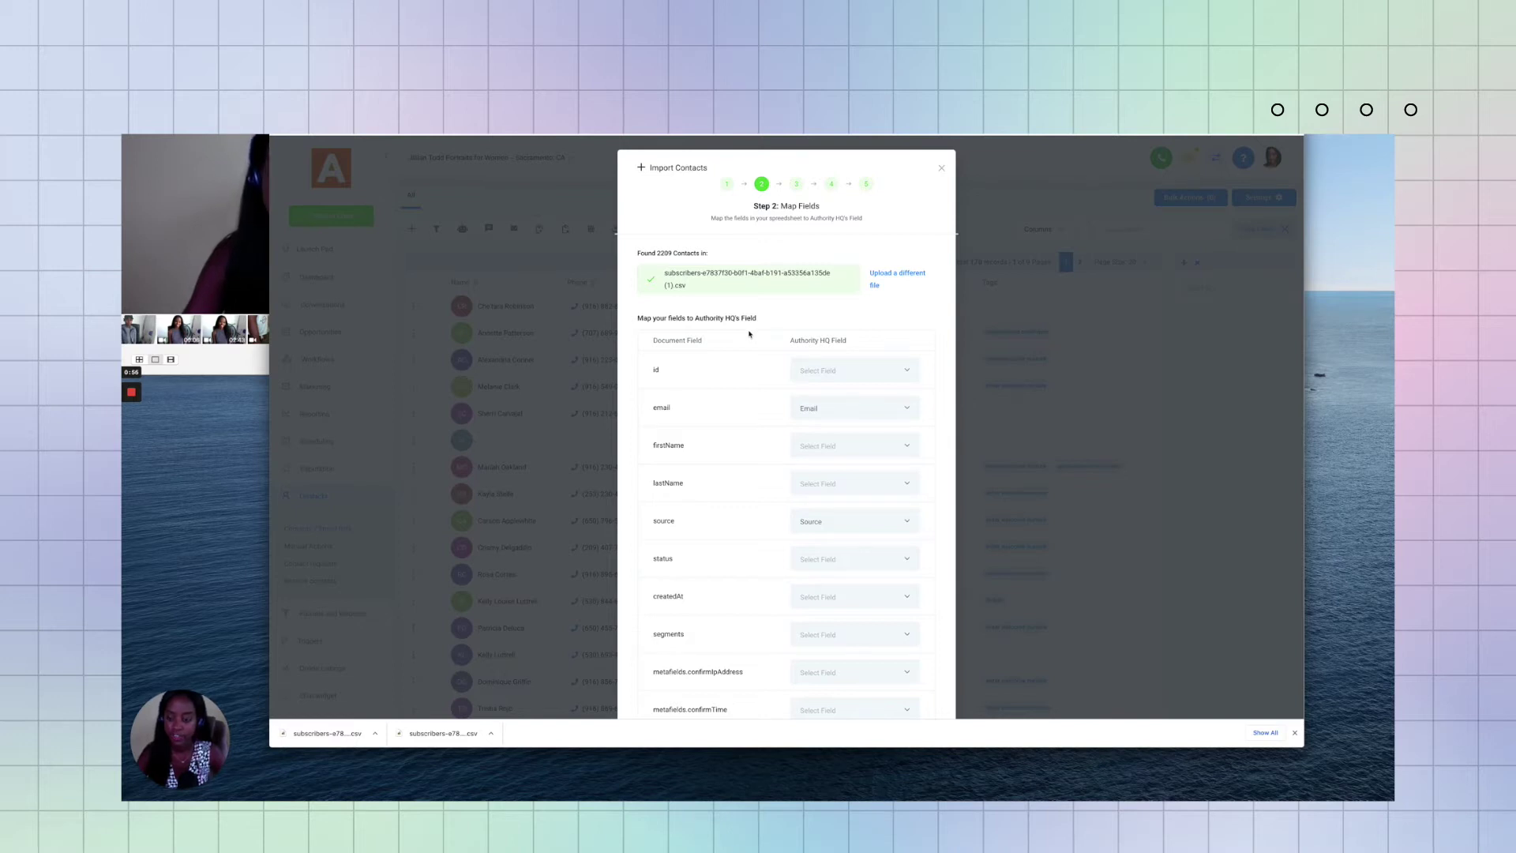
- Keep the email column mapped to Email, then open the downloaded subscribers CSV
scroll(727, 487, down, 5)
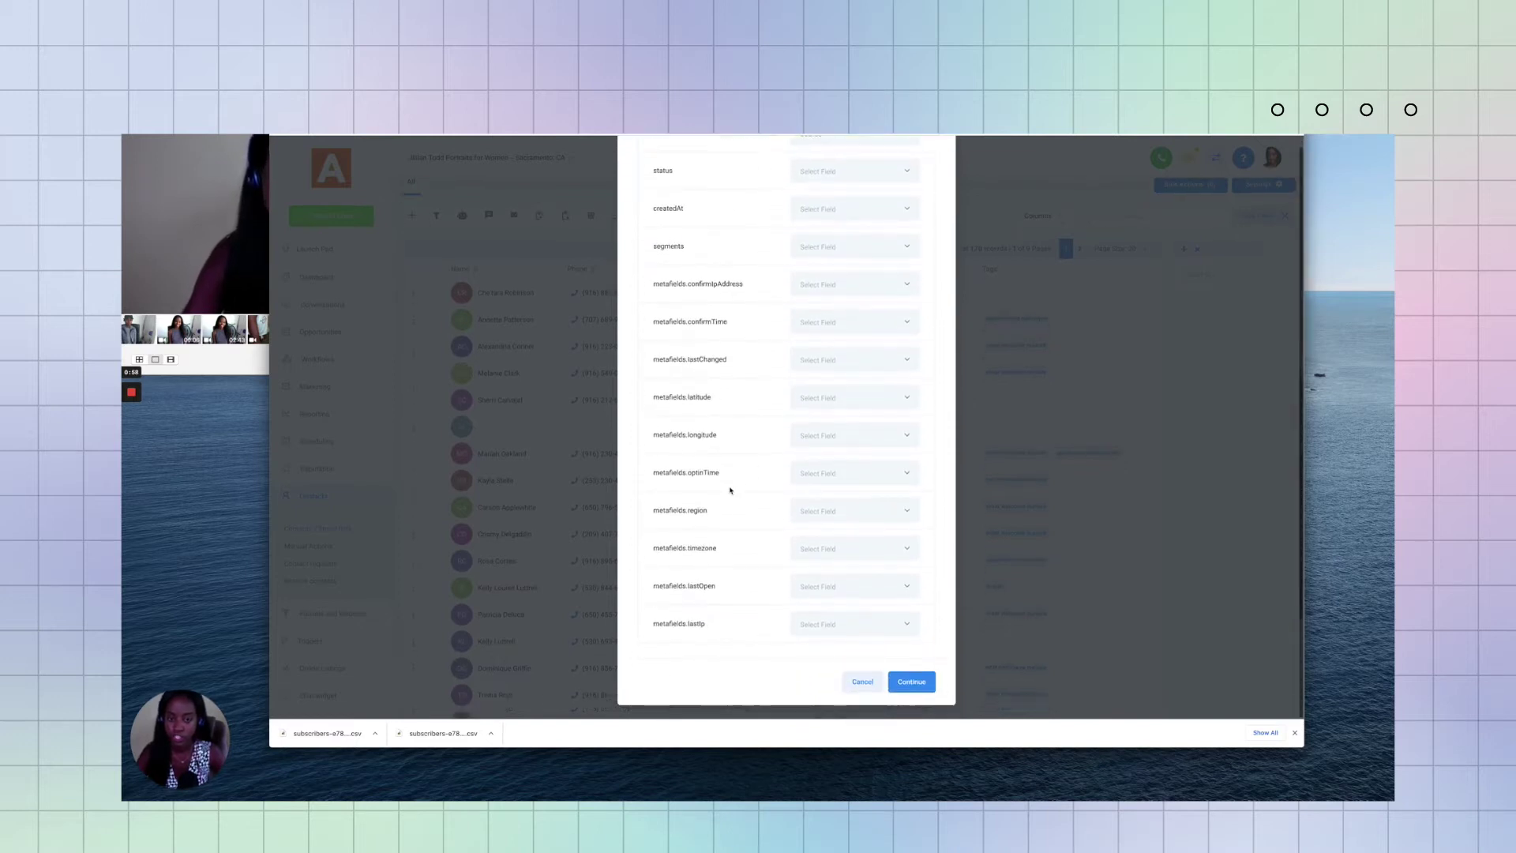
scroll(730, 491, up, 5)
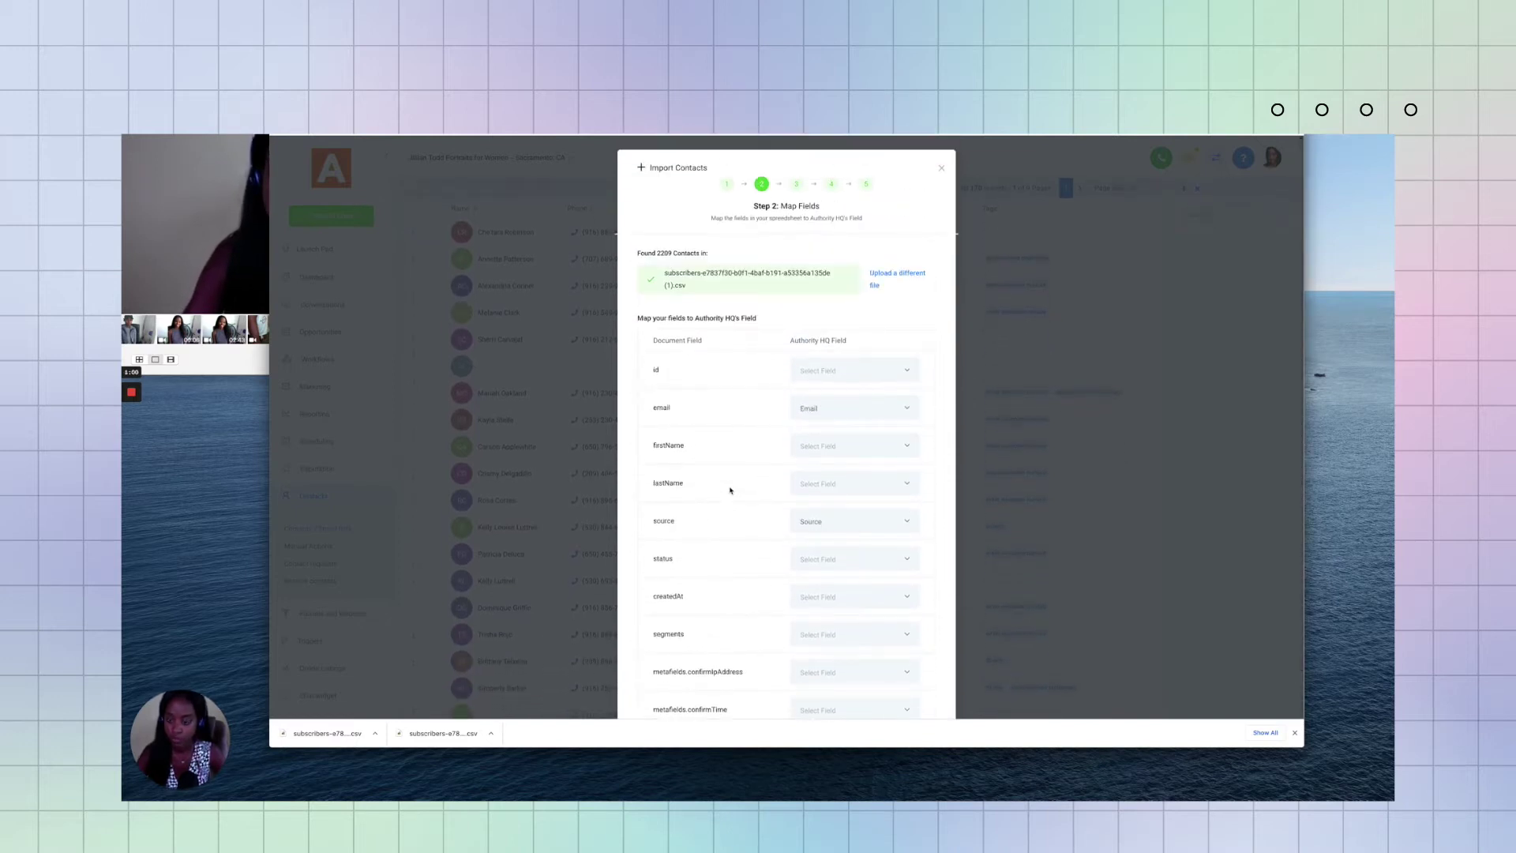
click(851, 405)
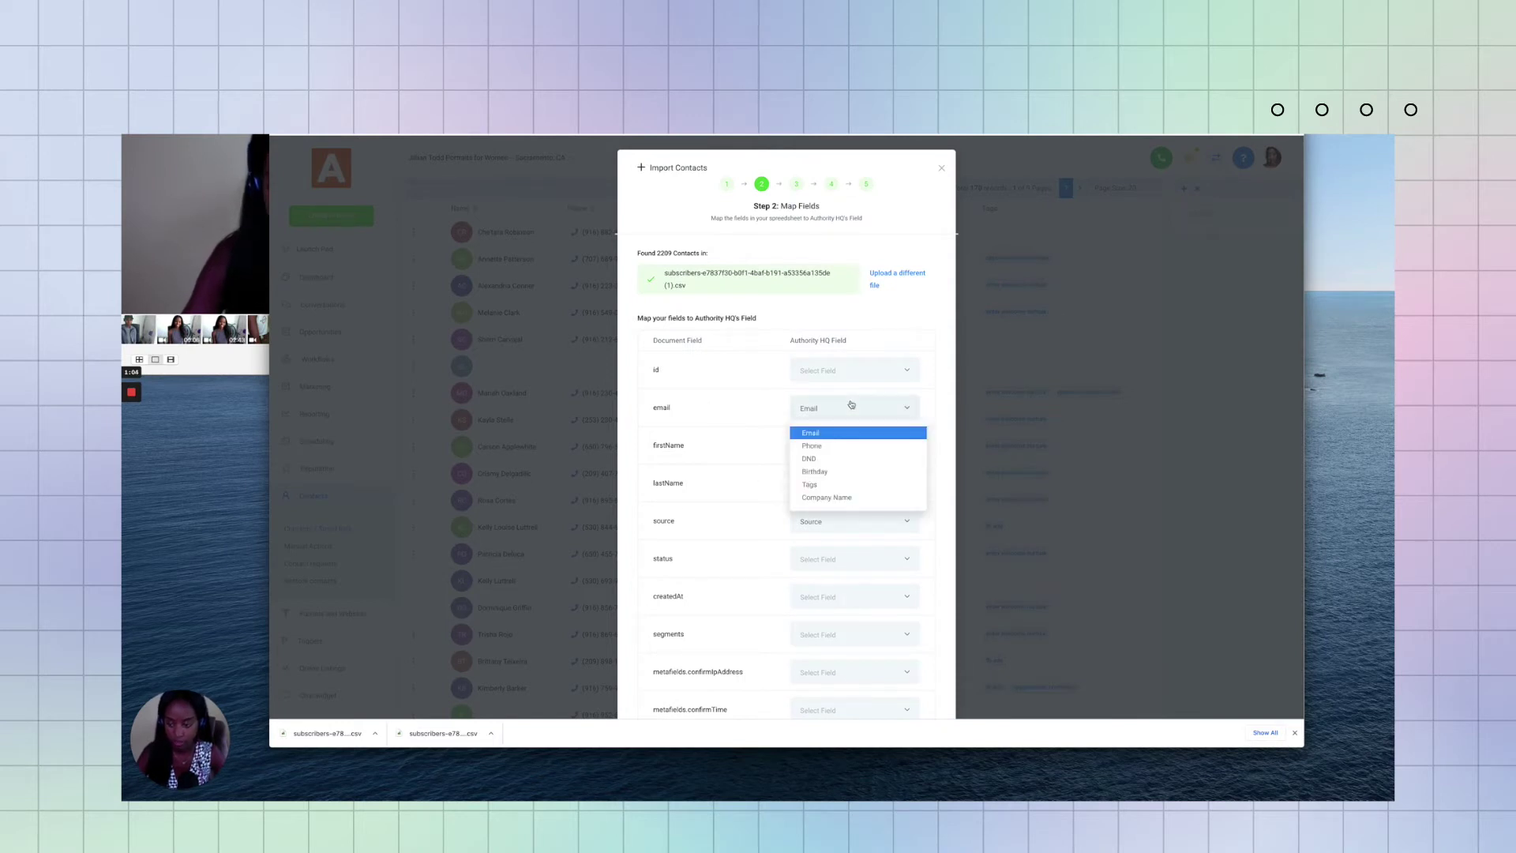
click(851, 405)
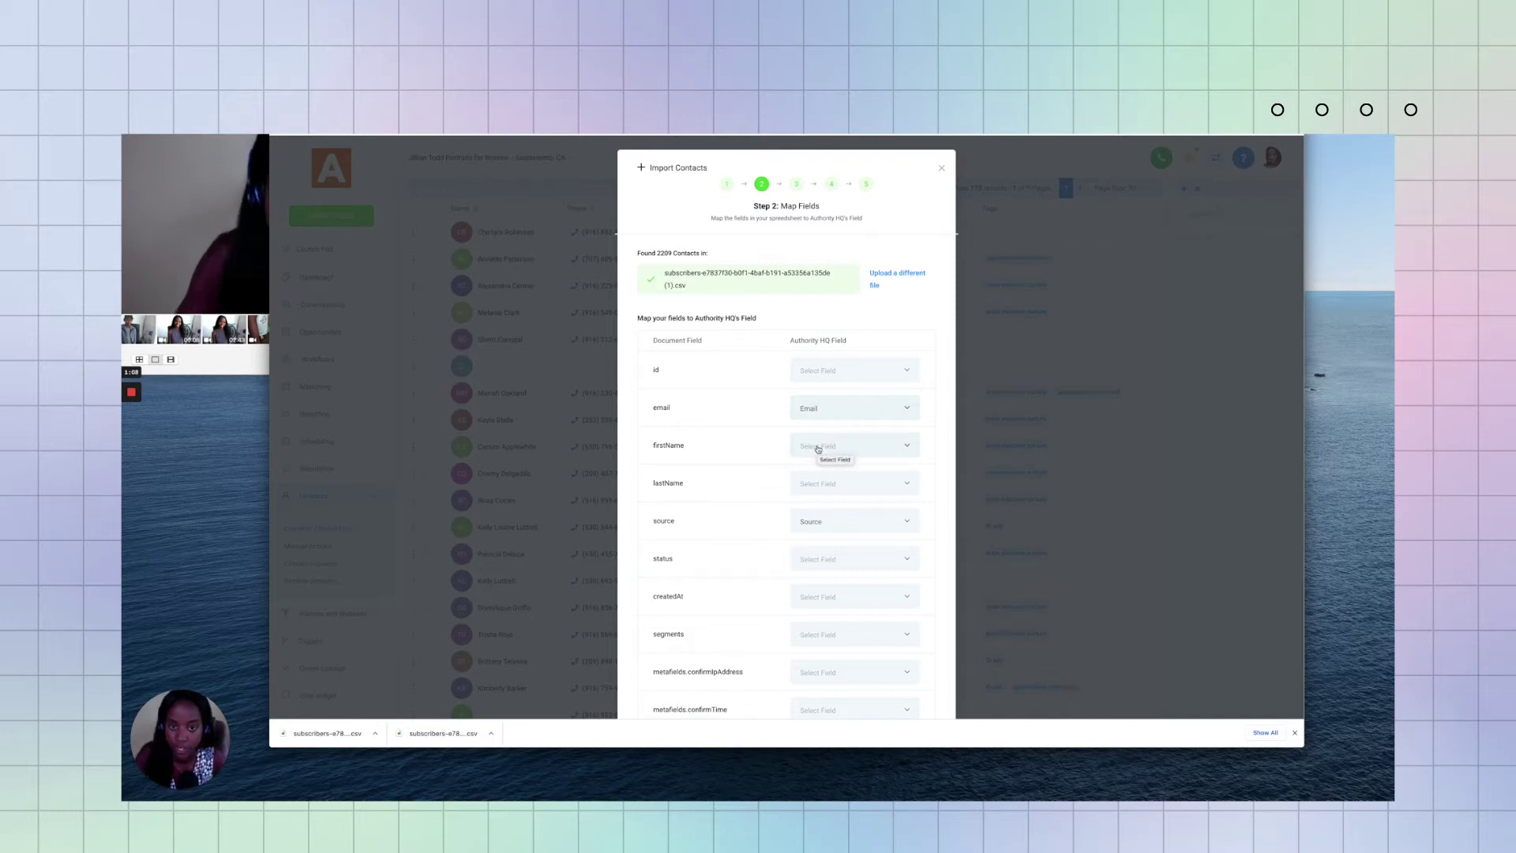
scroll(672, 510, down, 1)
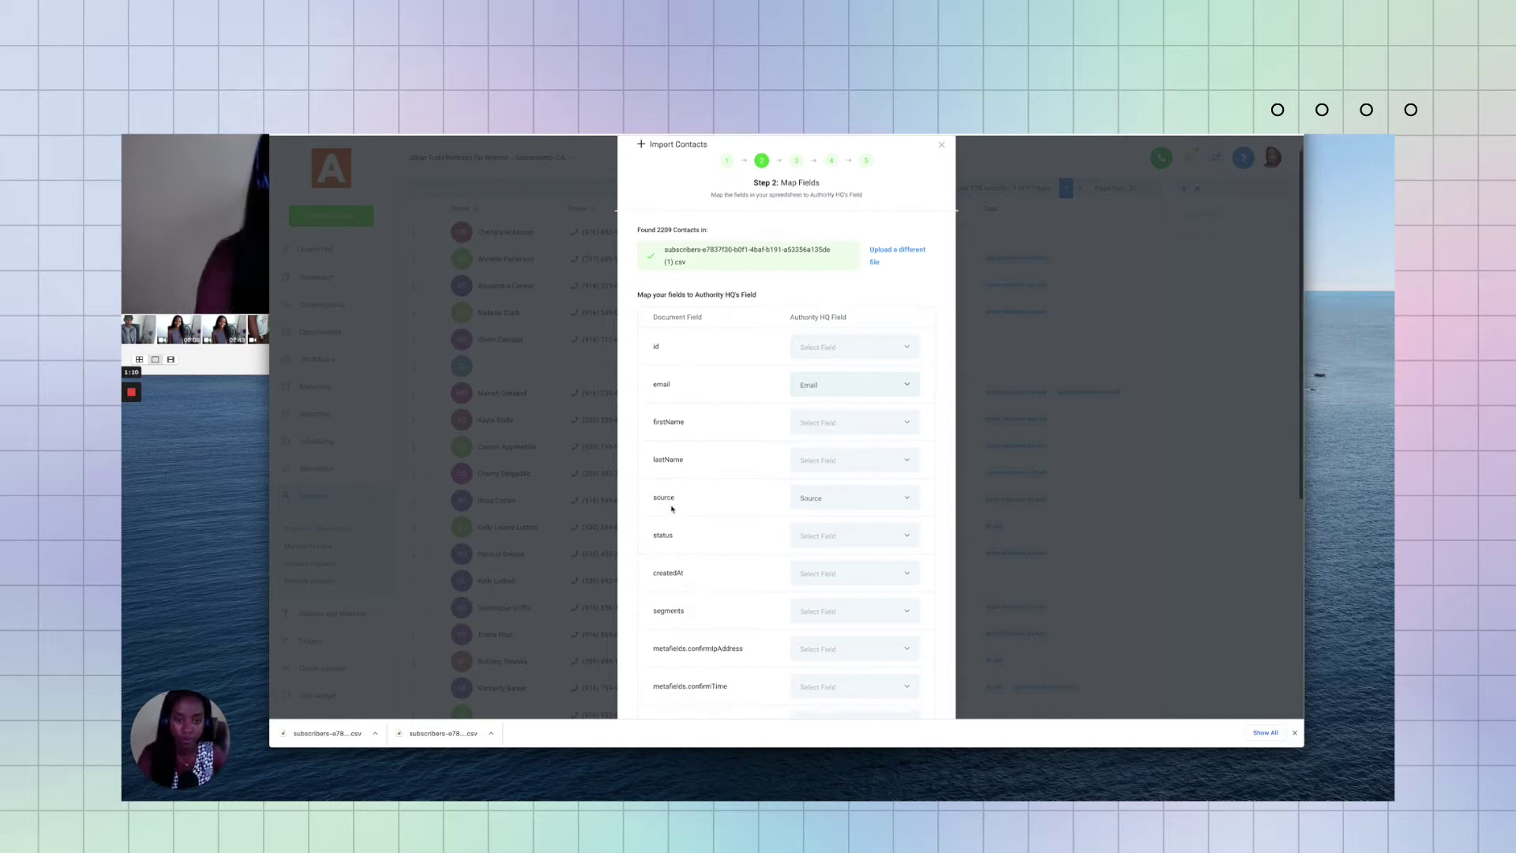
click(351, 731)
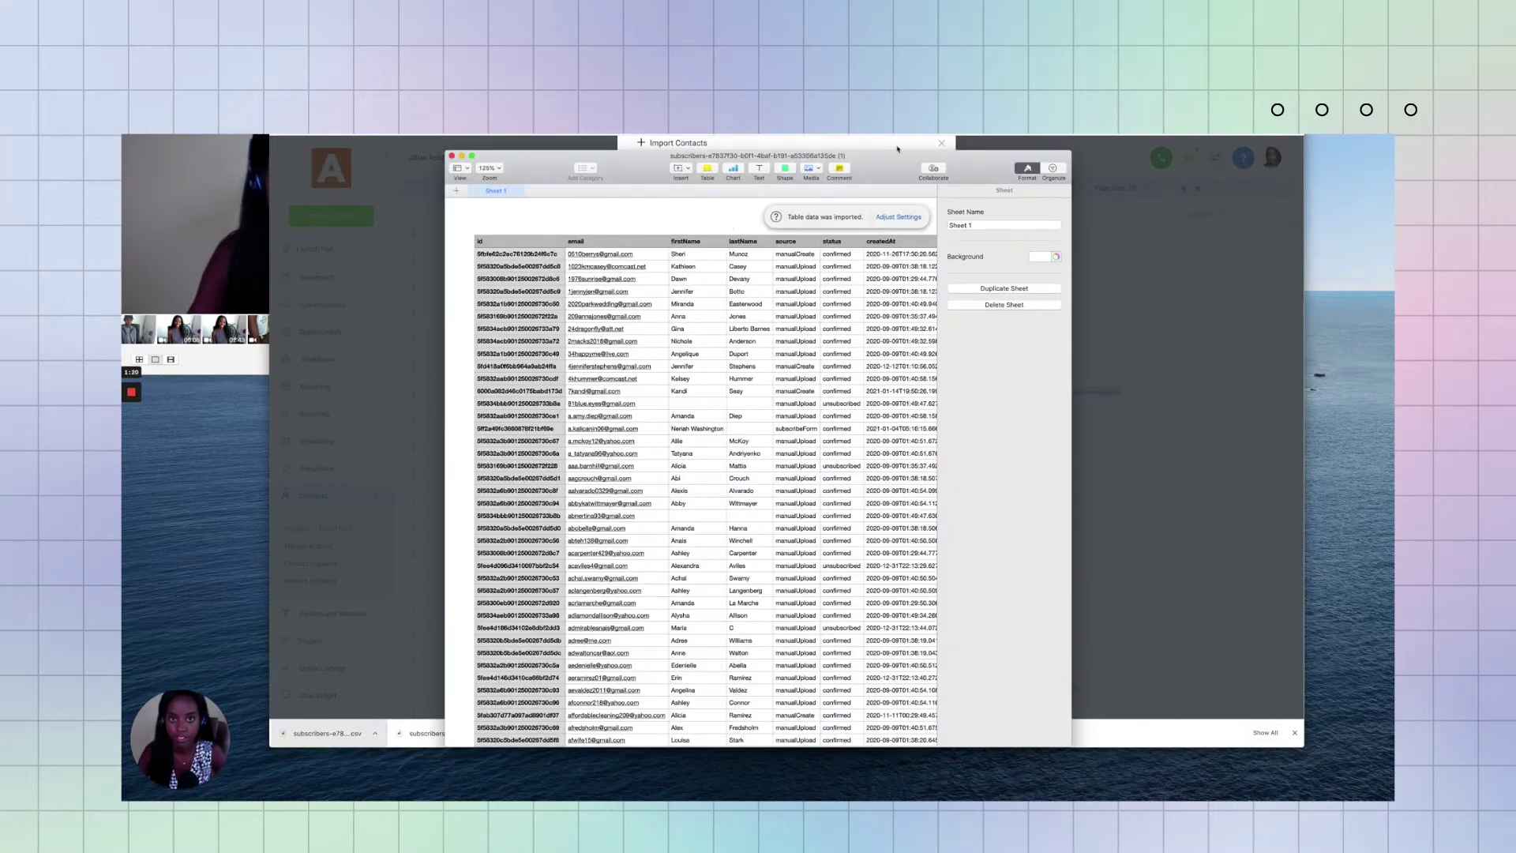
- Map firstName to First Name and leave the id column unmapped
drag(896, 163, 561, 109)
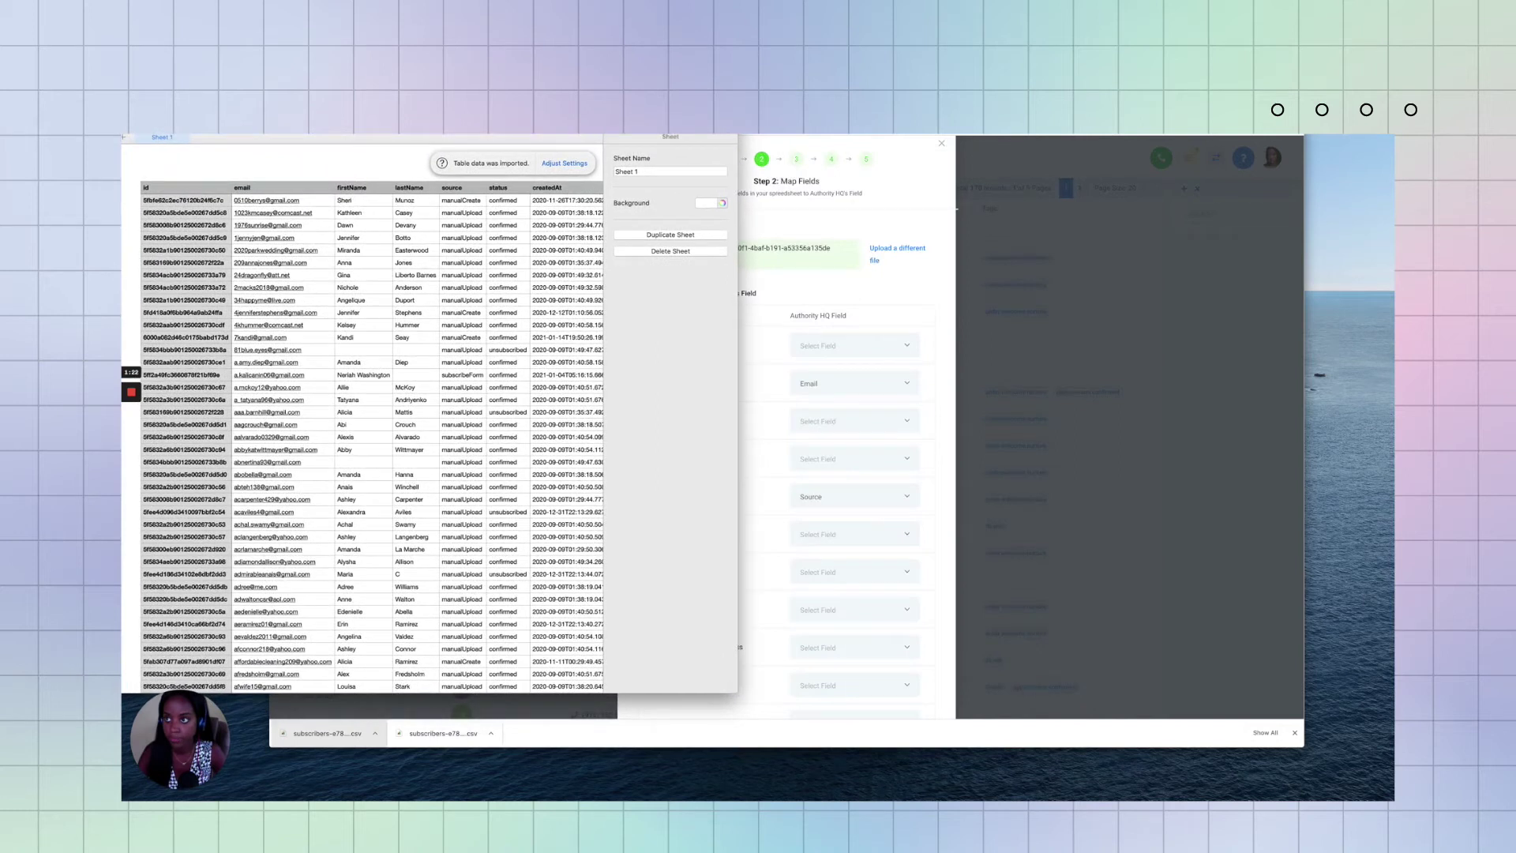
click(857, 307)
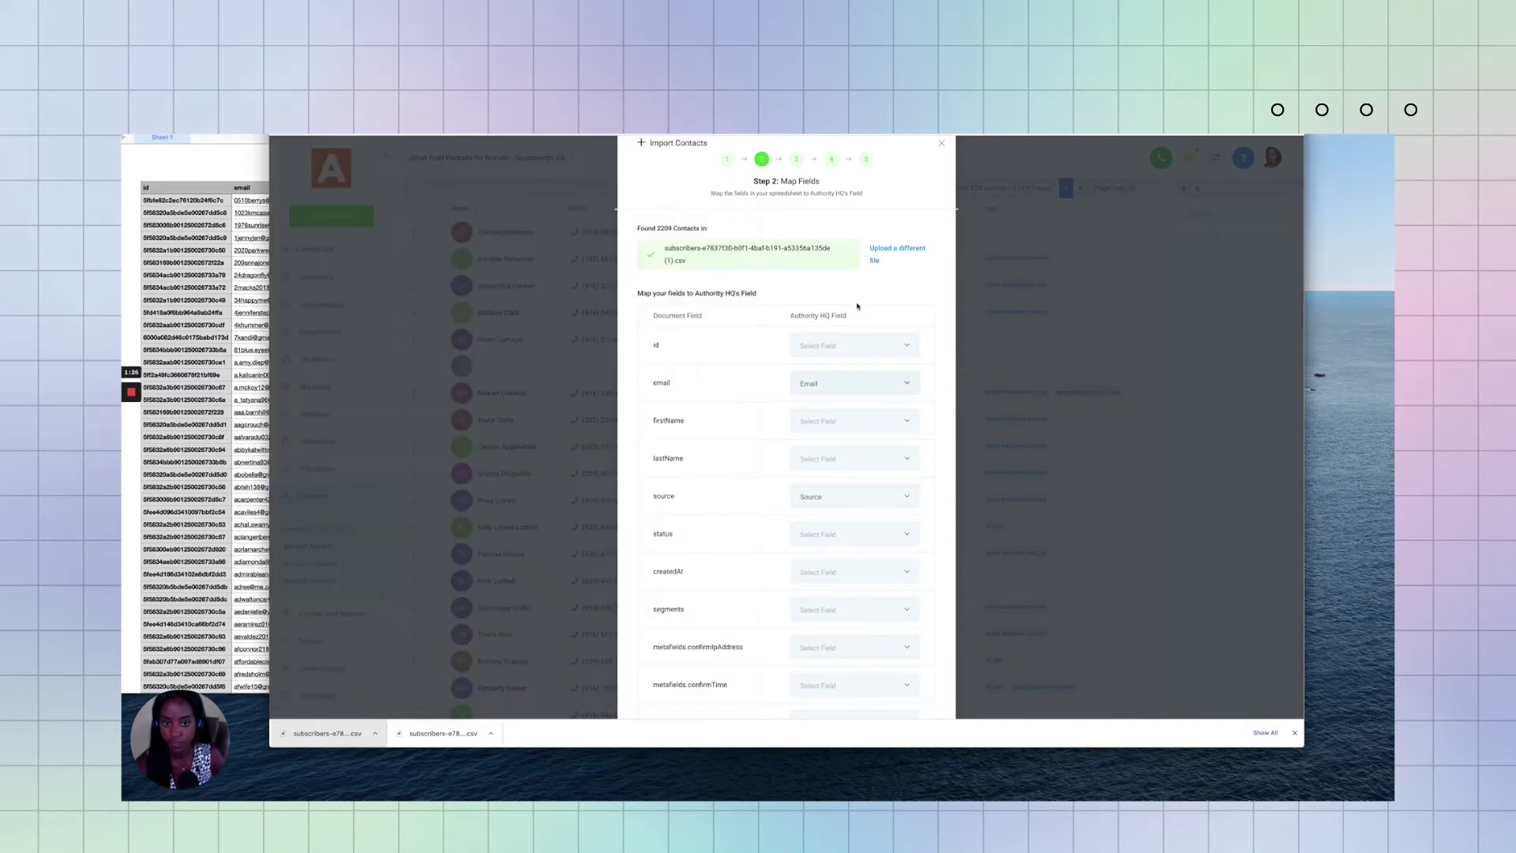
click(835, 420)
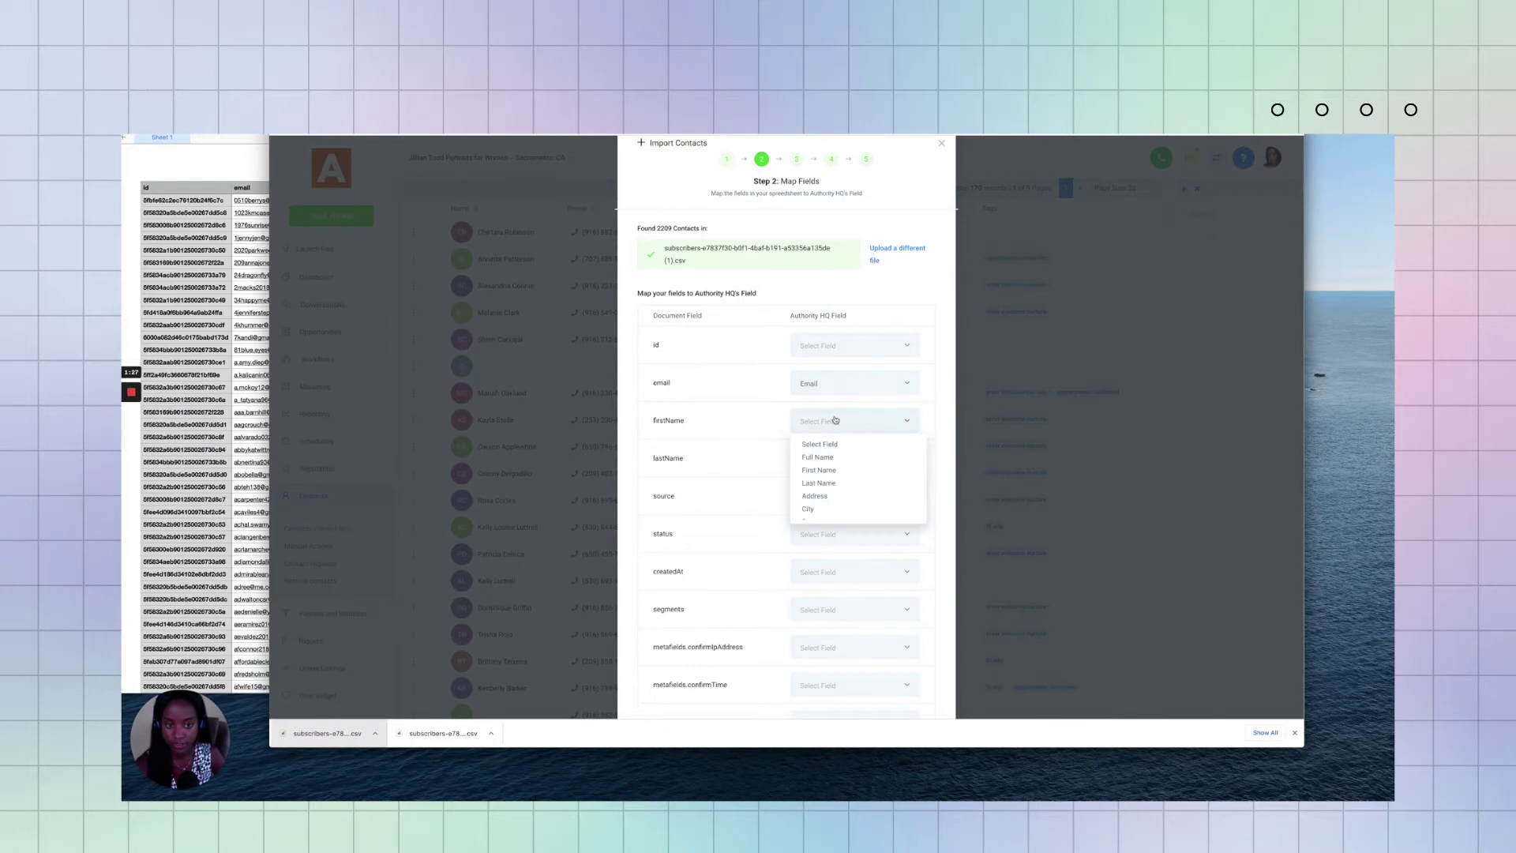
click(835, 473)
click(838, 345)
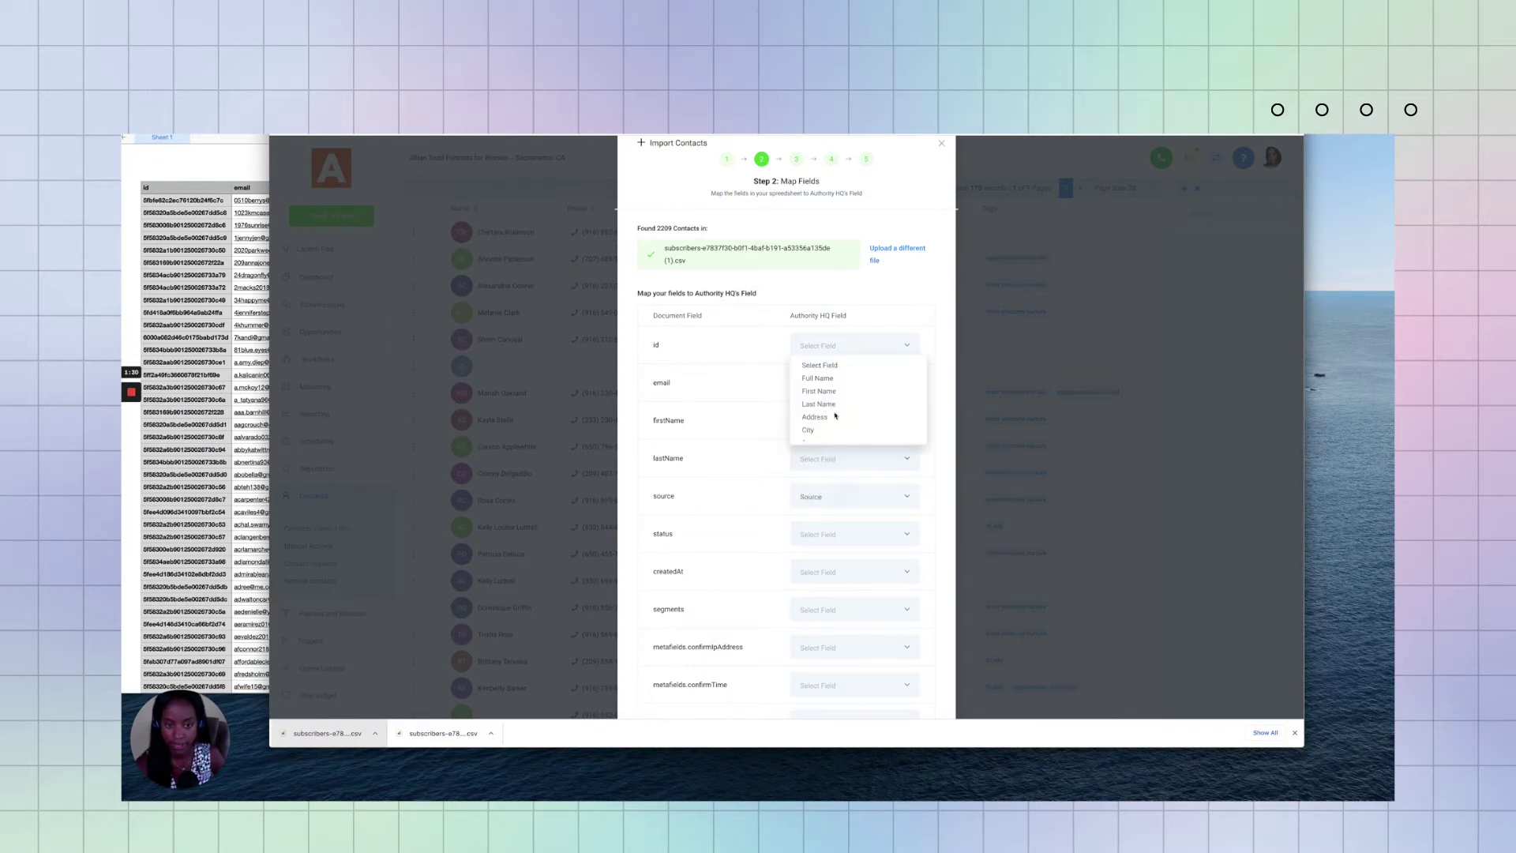
click(833, 404)
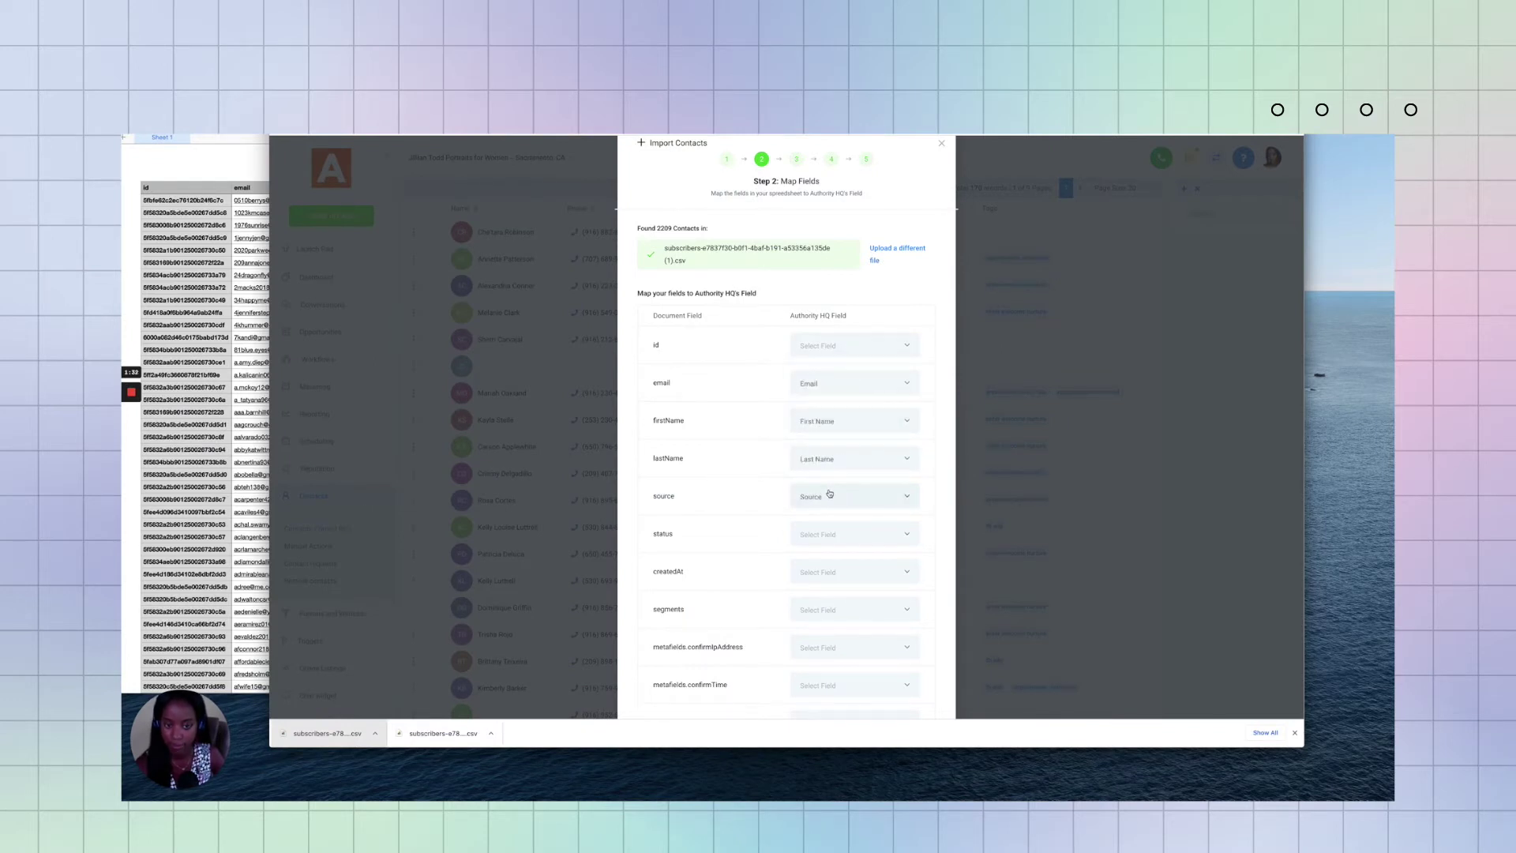
- Scroll through the subscriber spreadsheet to check email, names, source, status and segments
click(184, 385)
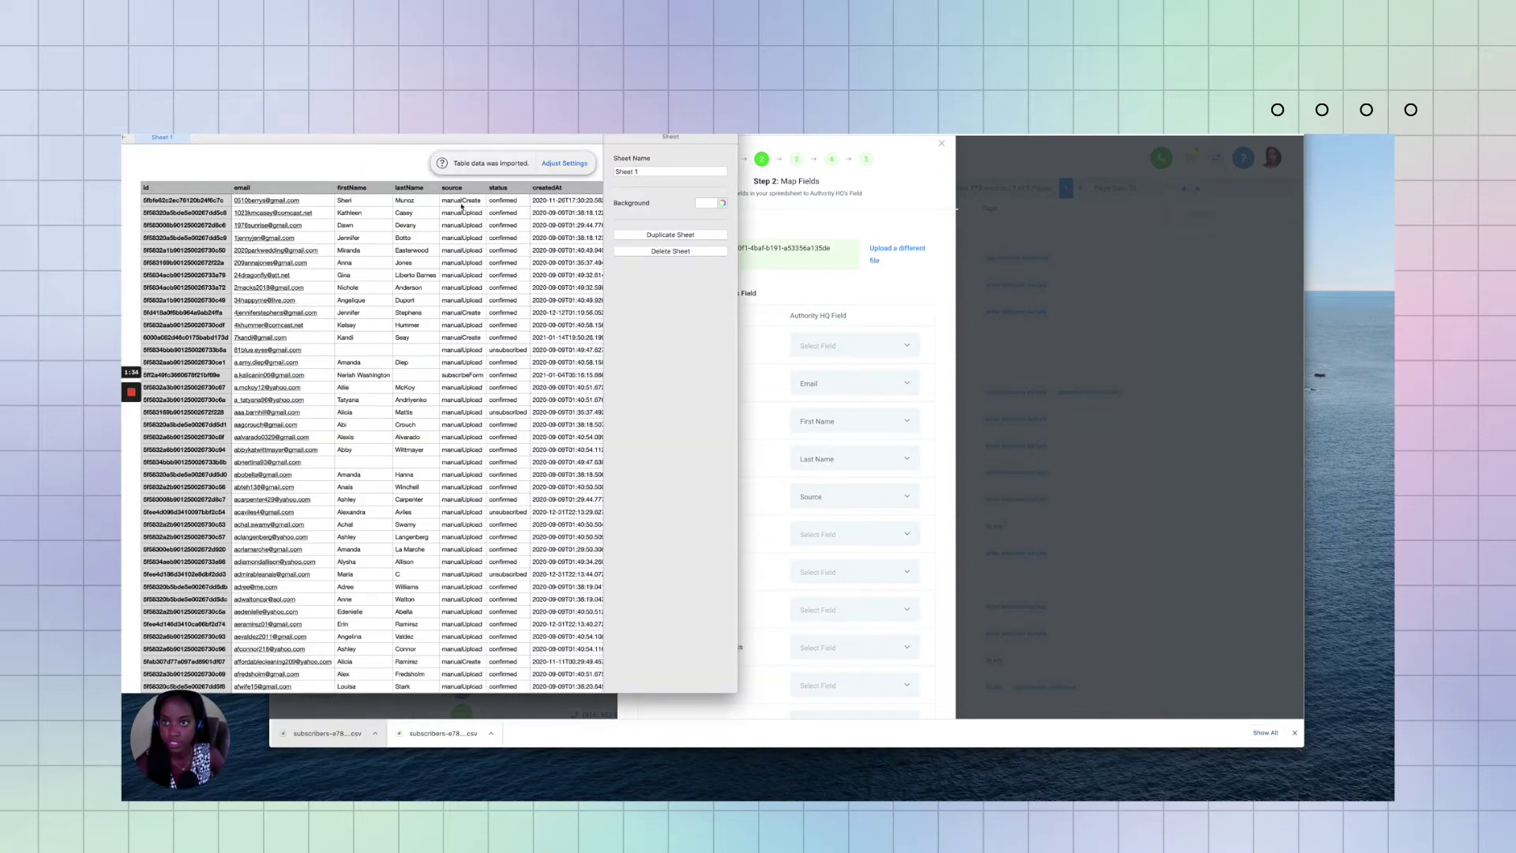
scroll(474, 278, down, 15)
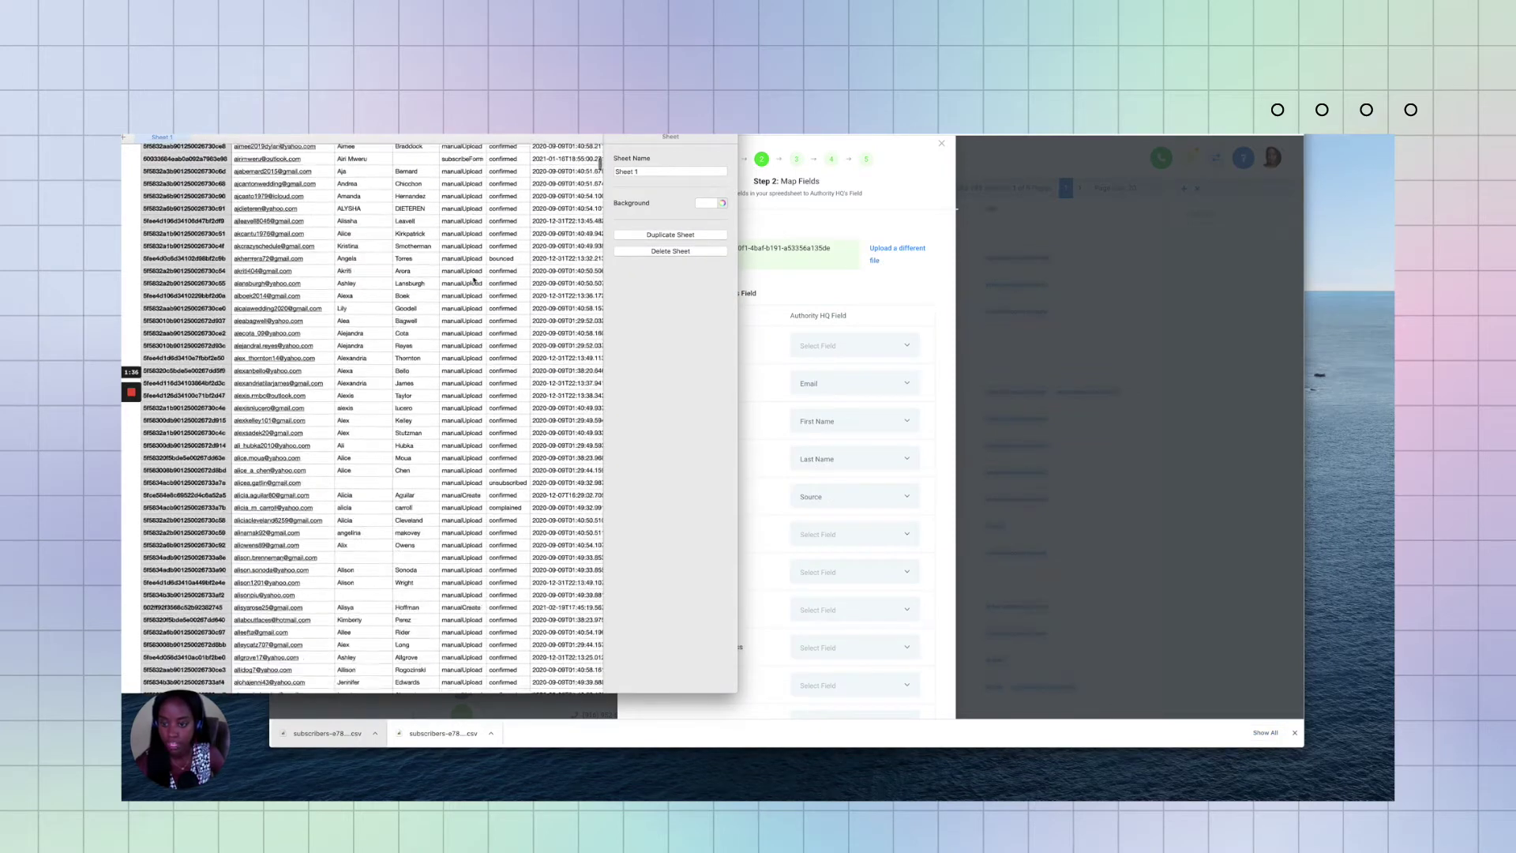
scroll(473, 278, down, 15)
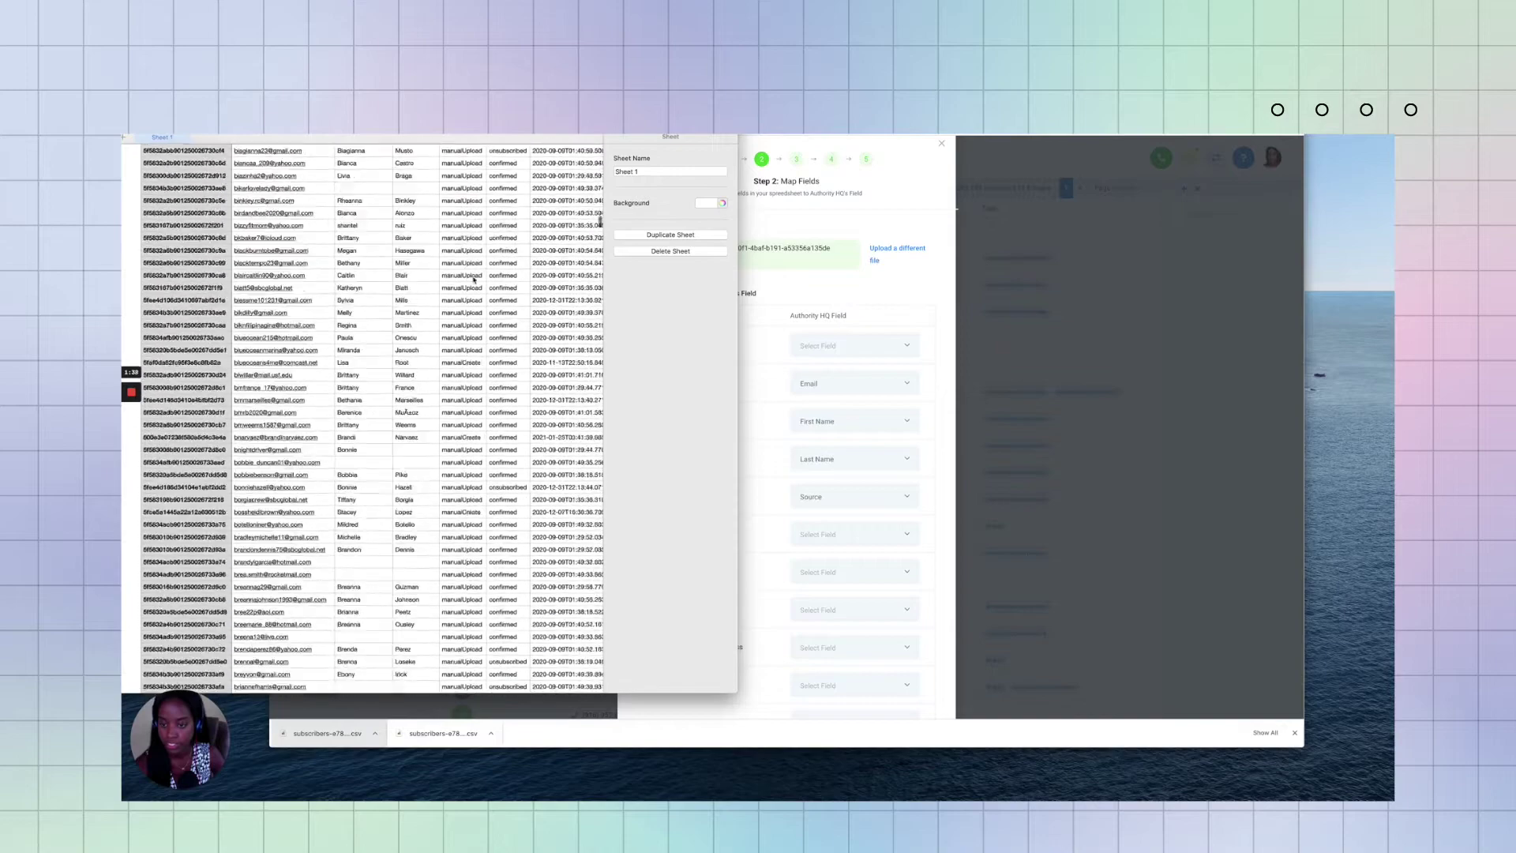
scroll(473, 279, down, 10)
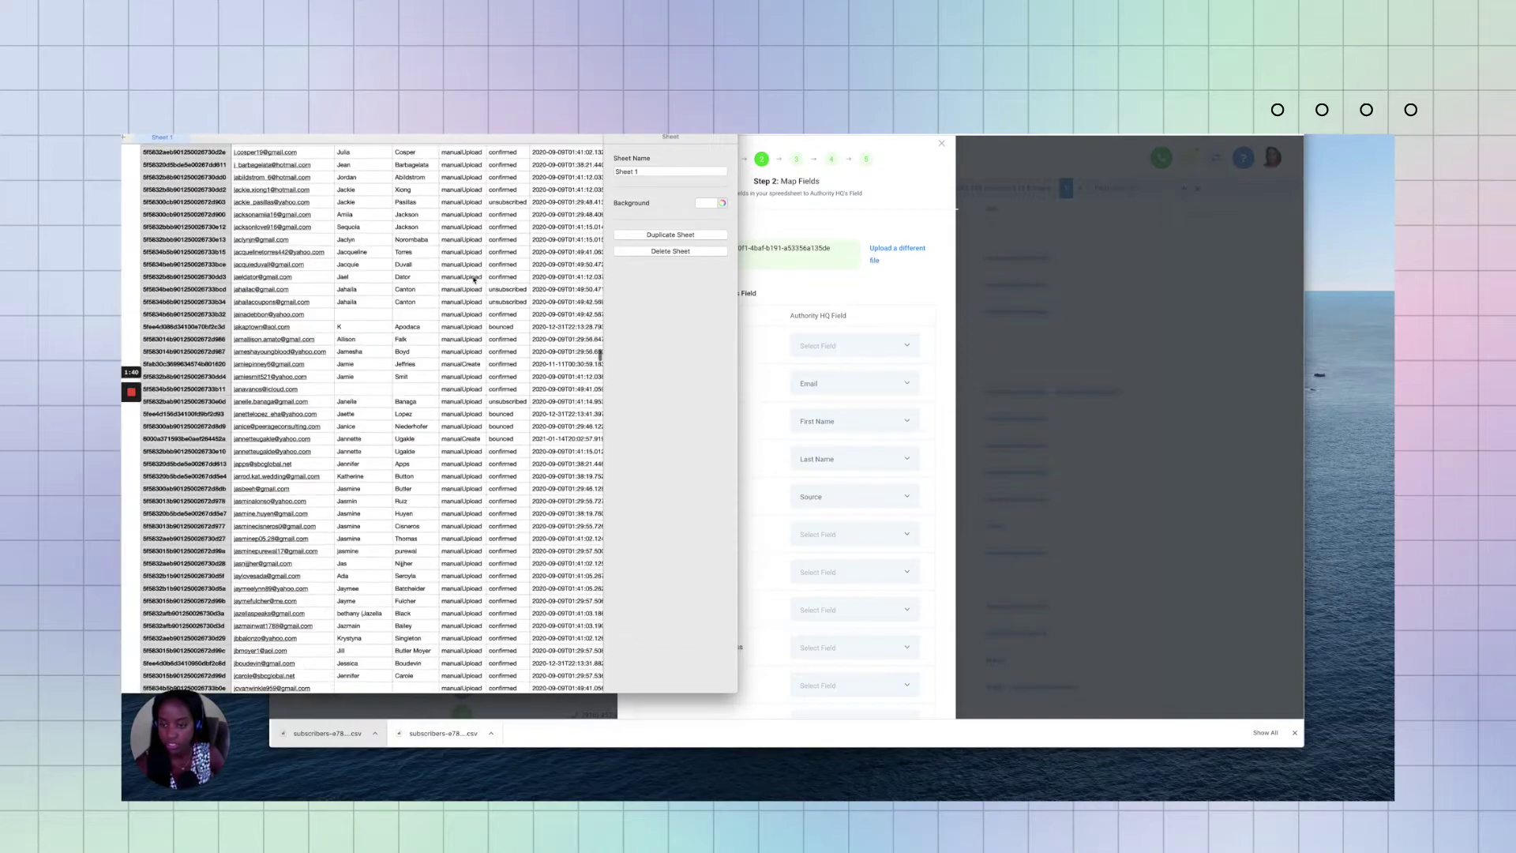
scroll(474, 278, down, 1)
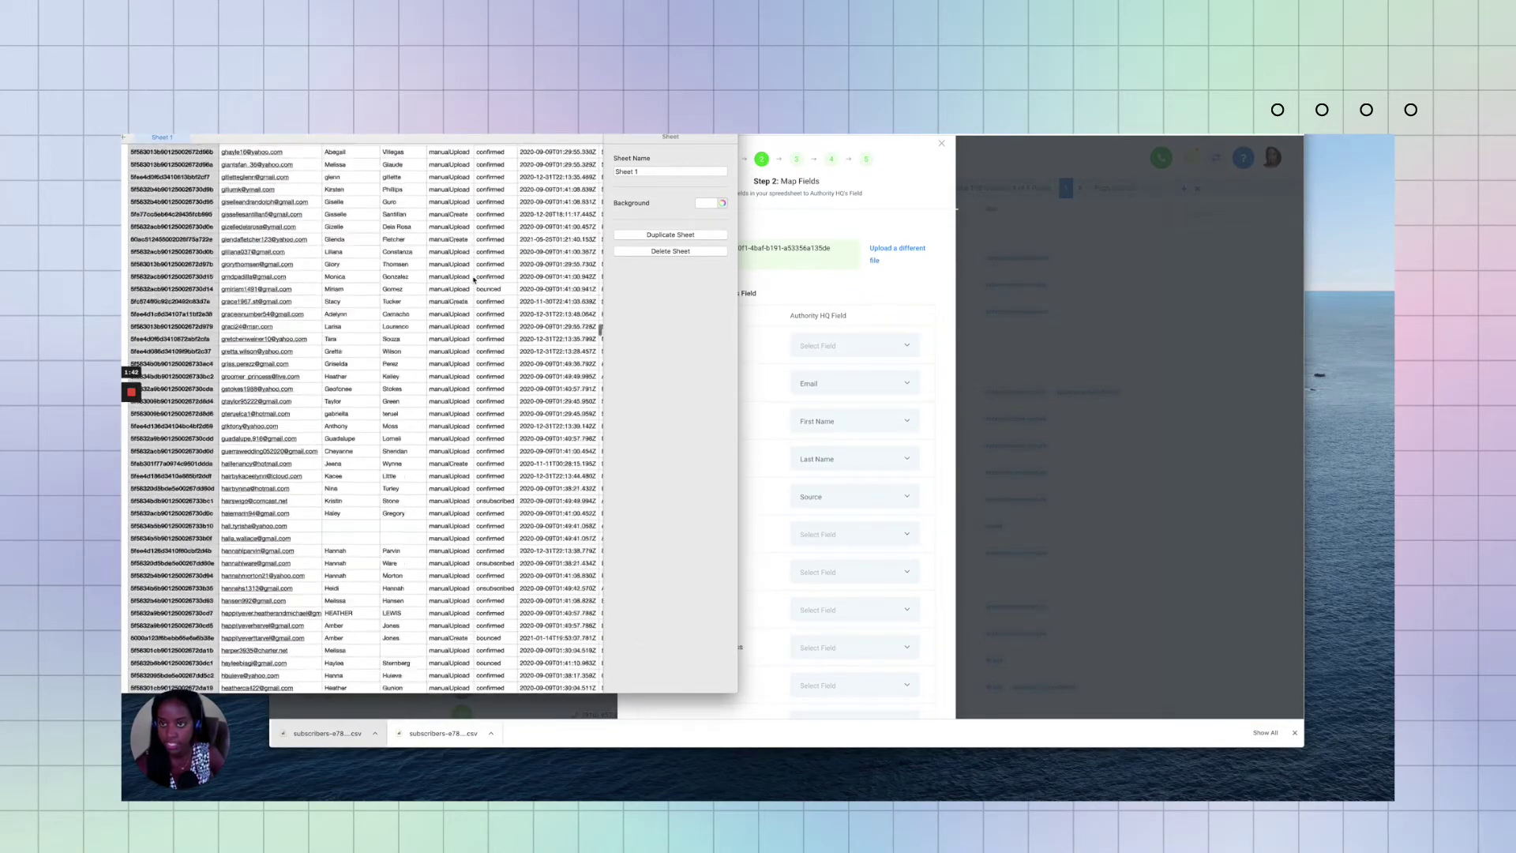
scroll(473, 278, up, 20)
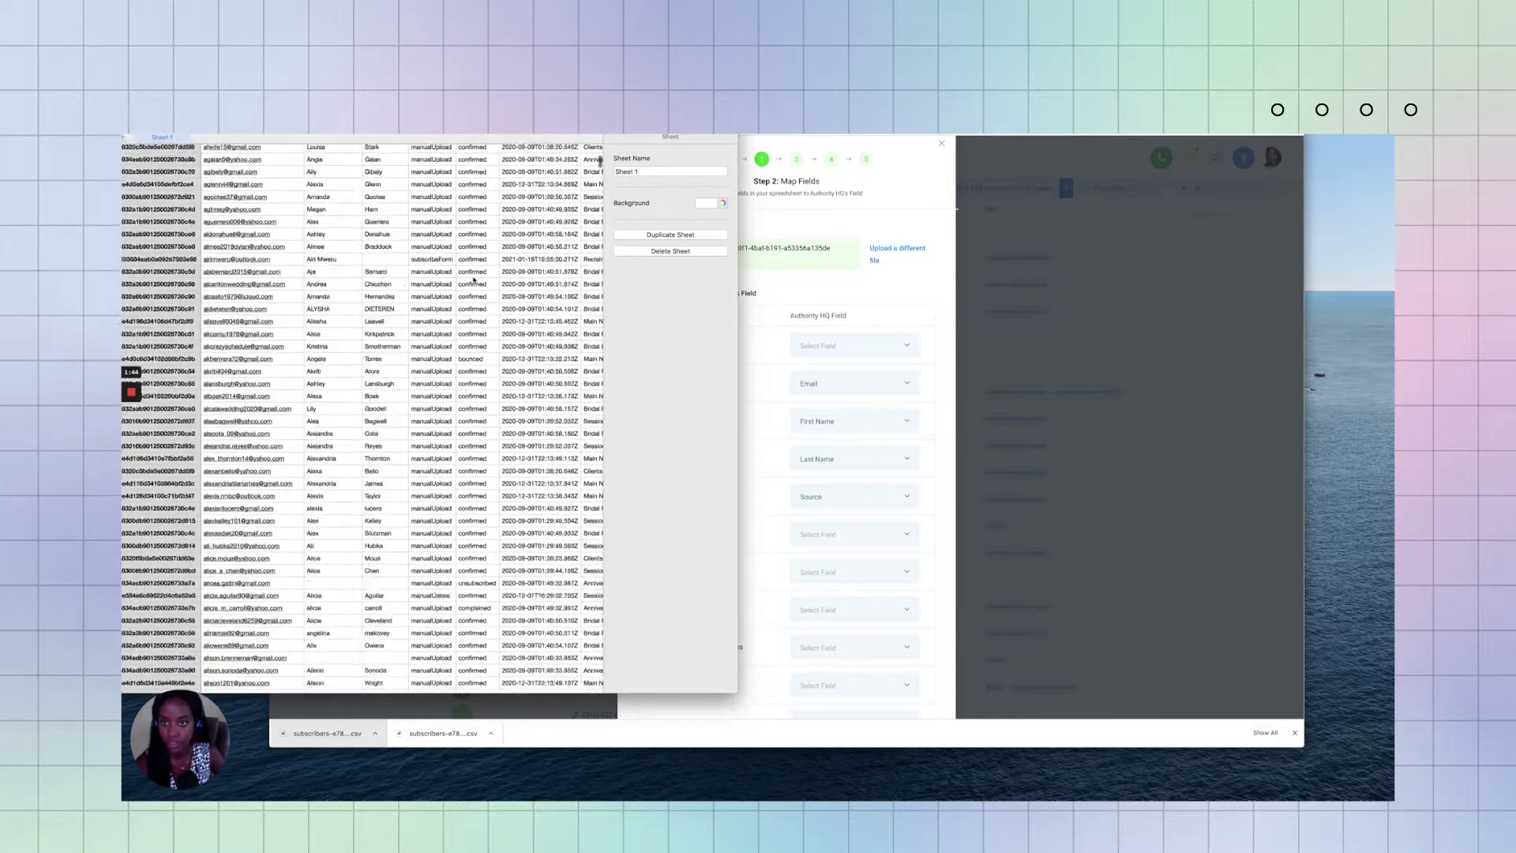
scroll(474, 278, up, 10)
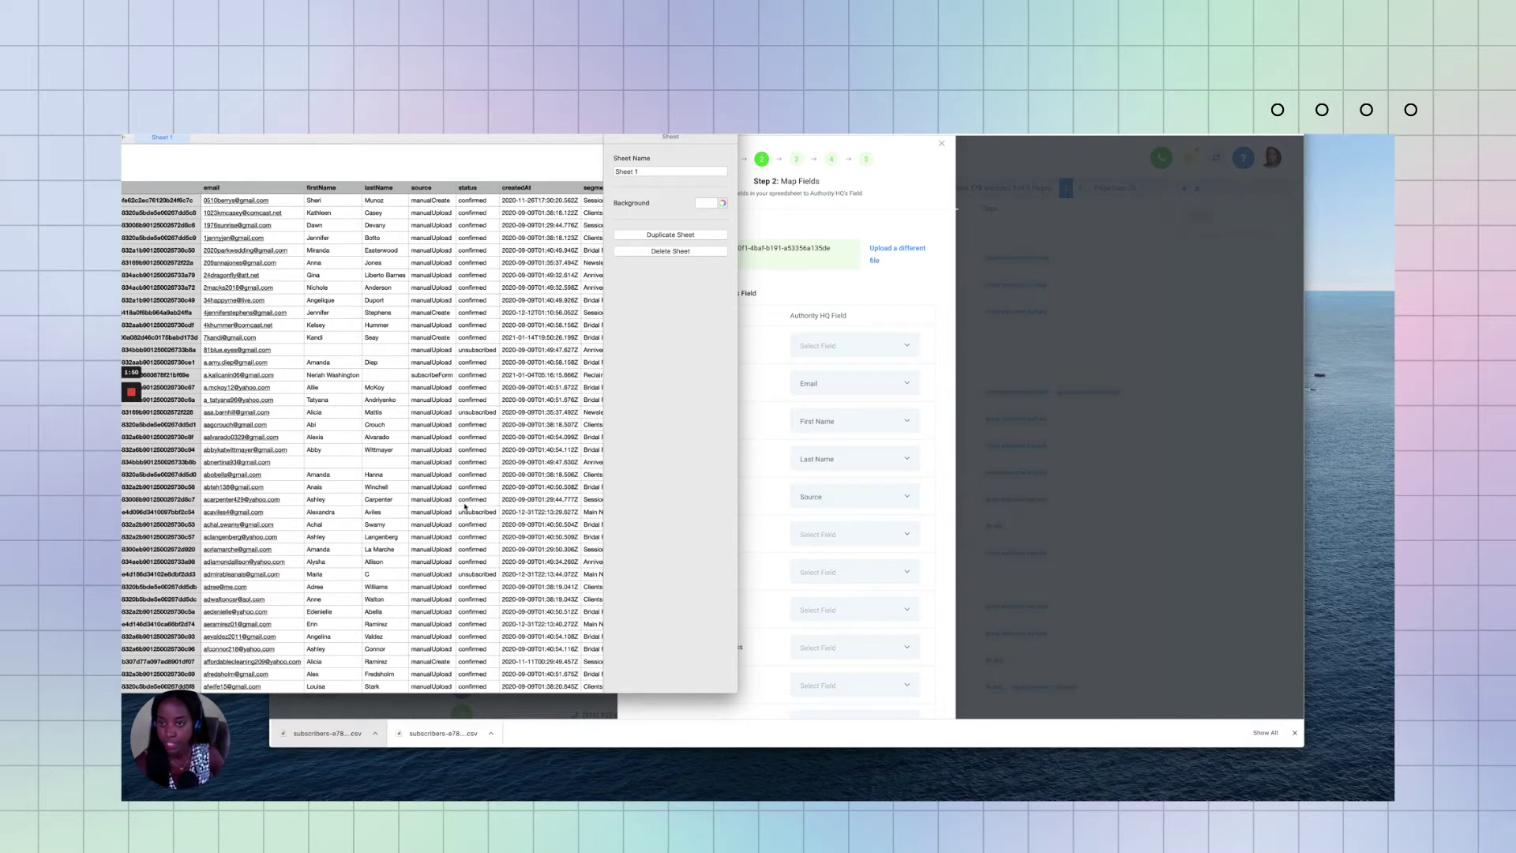
scroll(465, 507, down, 15)
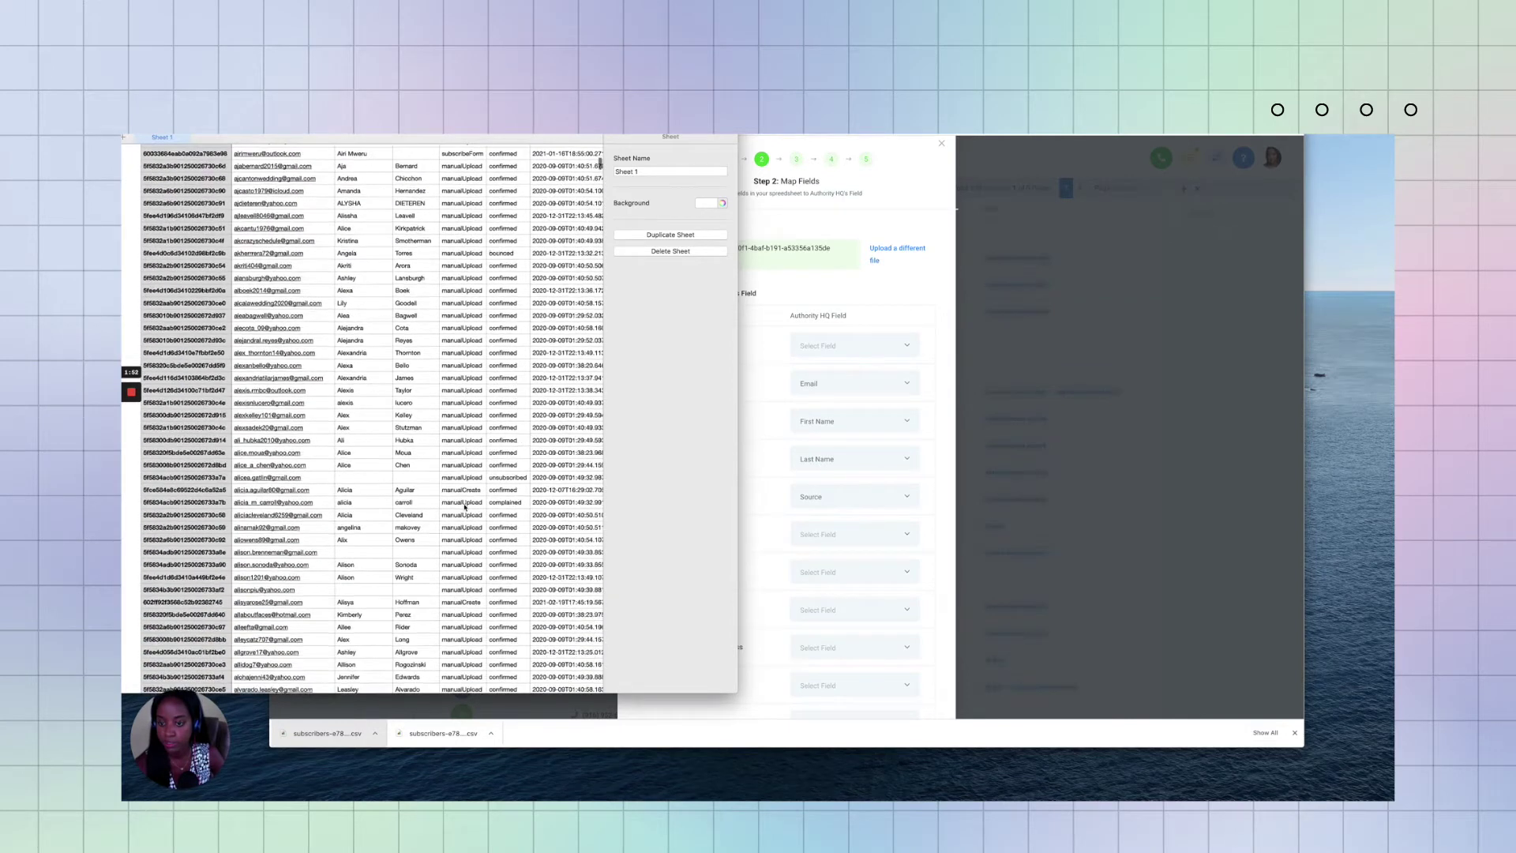
scroll(464, 507, down, 10)
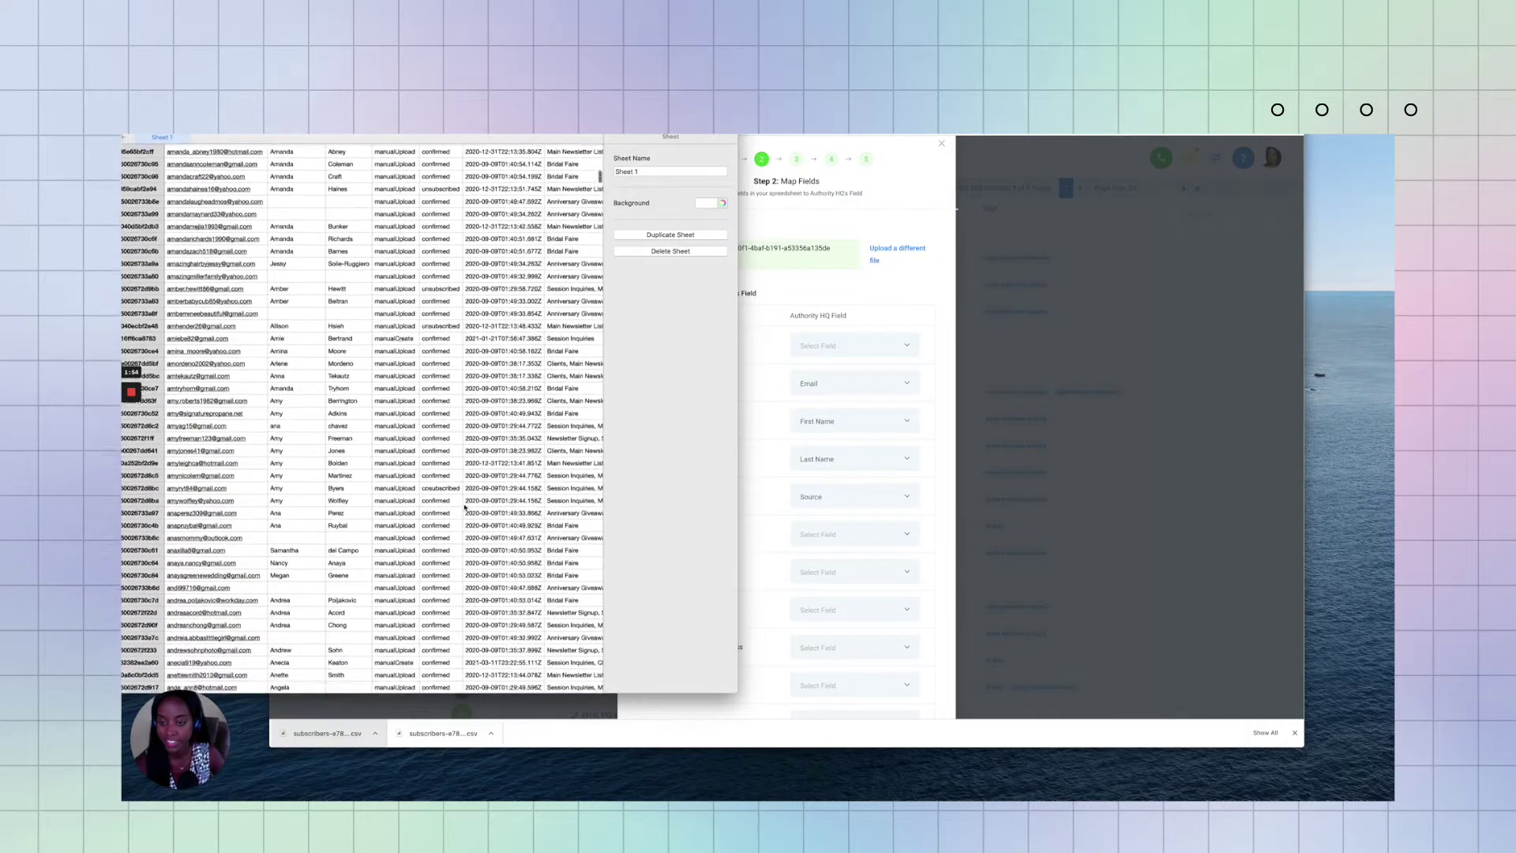
scroll(464, 507, up, 20)
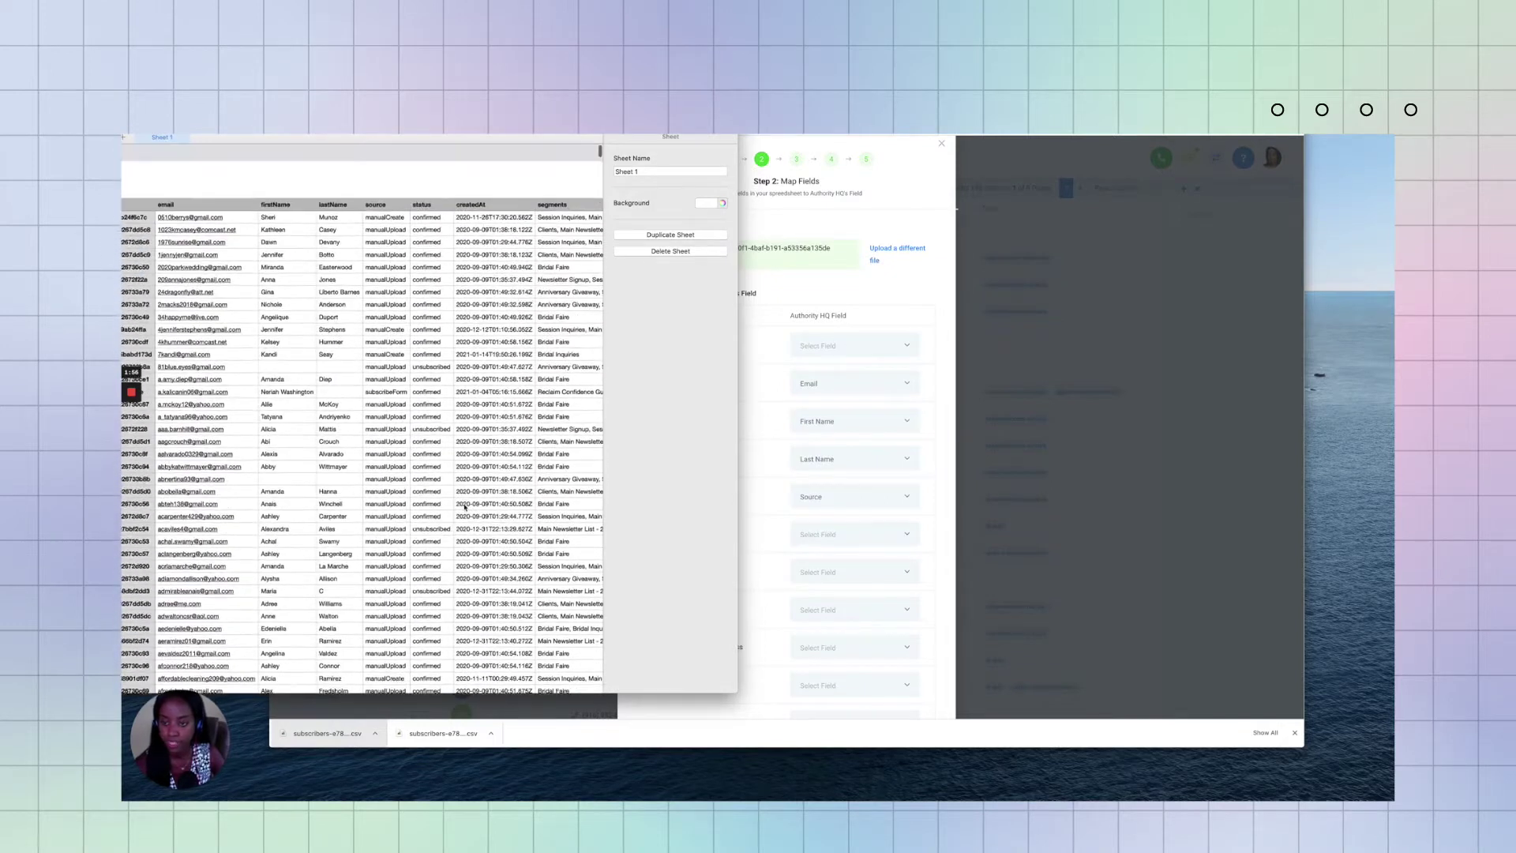
- Map the status column to Tags, then bring the subscriber spreadsheet back up
click(870, 280)
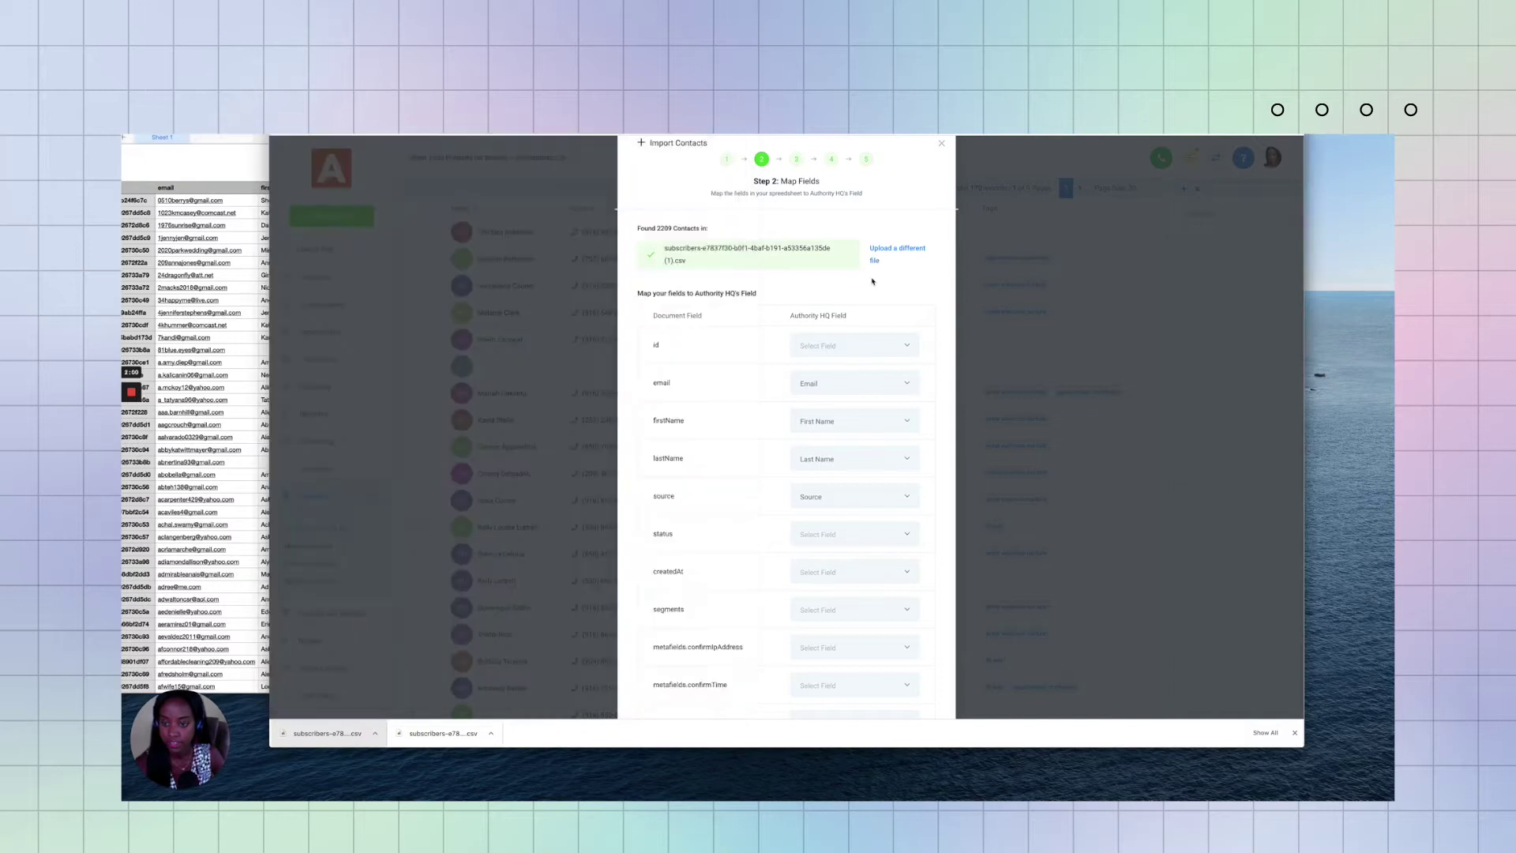
click(831, 531)
scroll(842, 487, down, 3)
scroll(842, 487, up, 4)
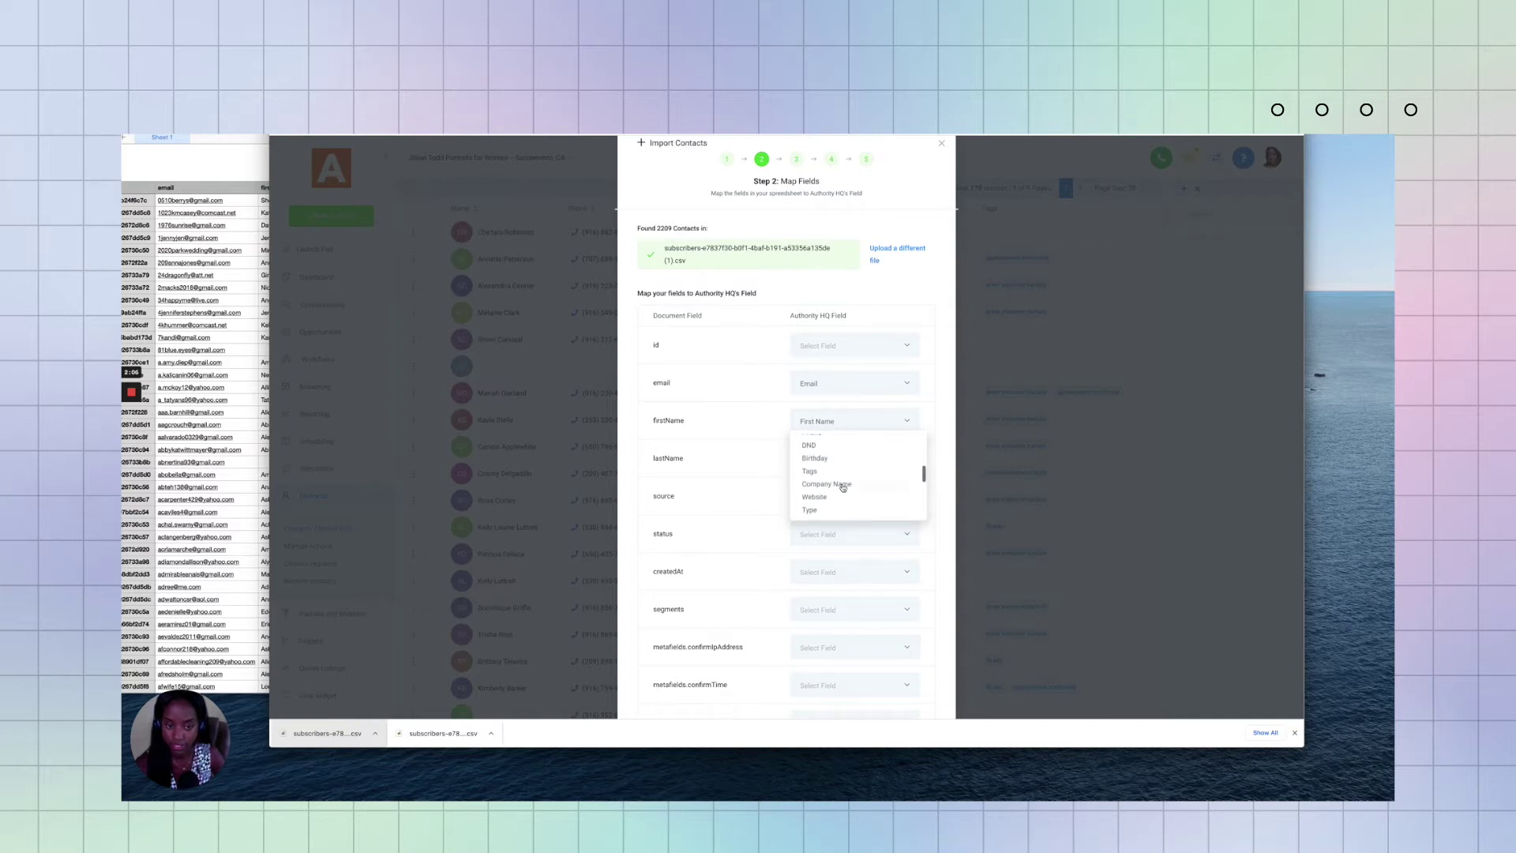
scroll(842, 487, up, 1)
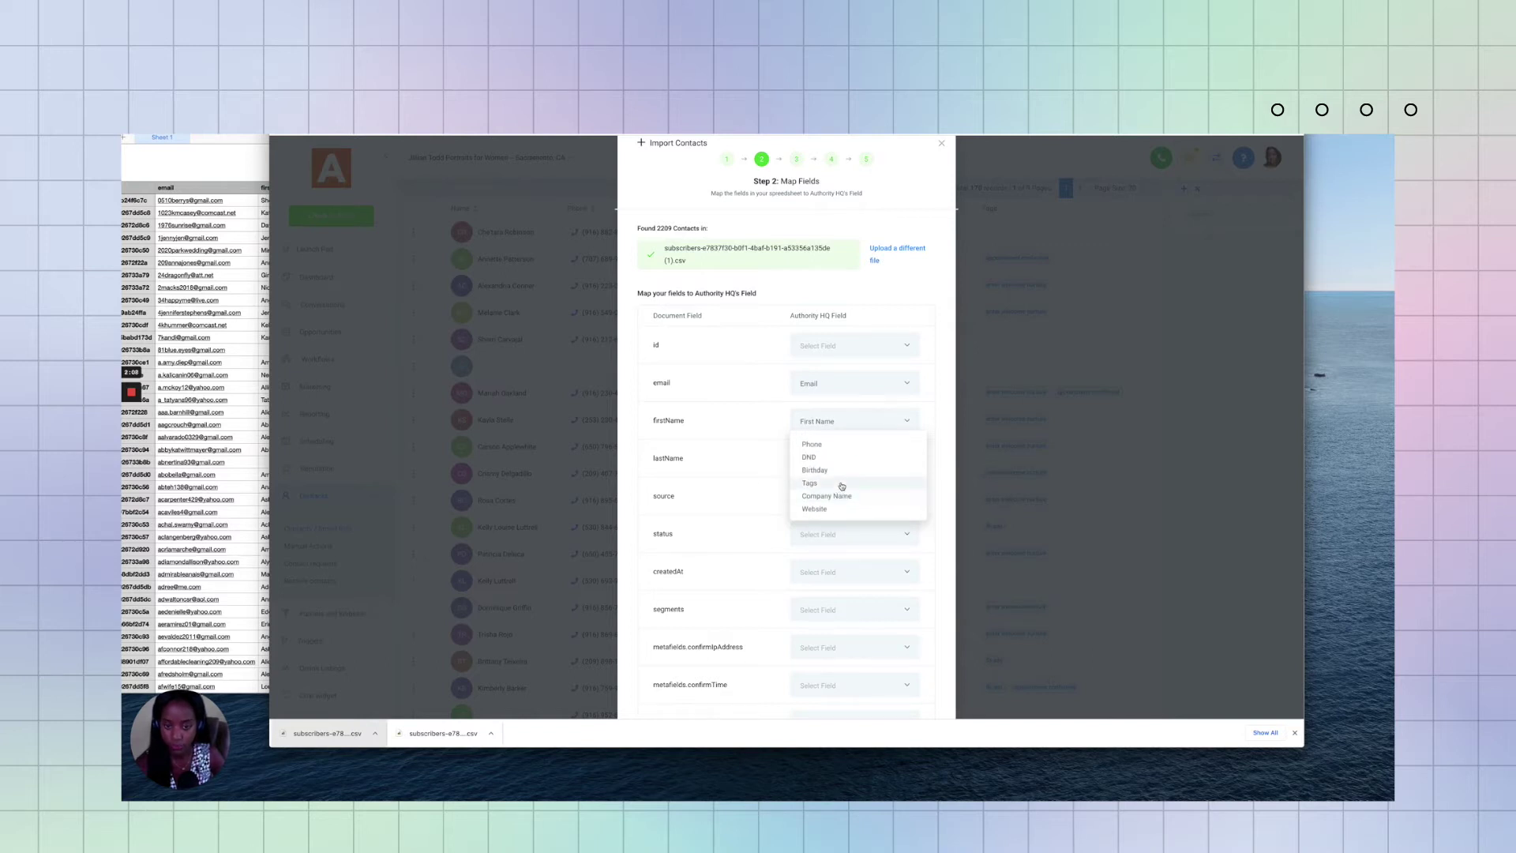
click(842, 487)
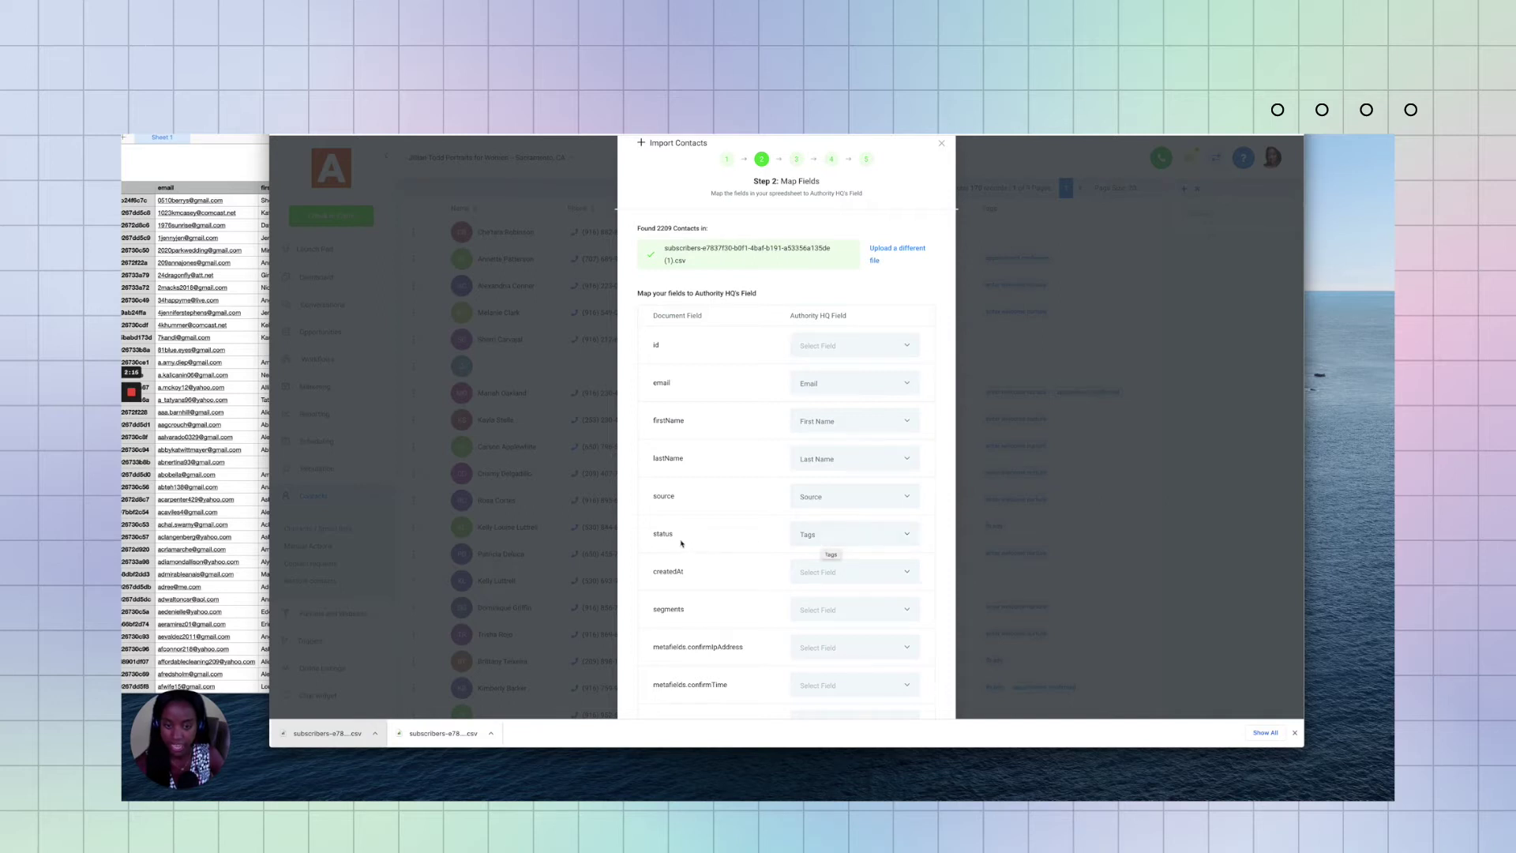
click(229, 402)
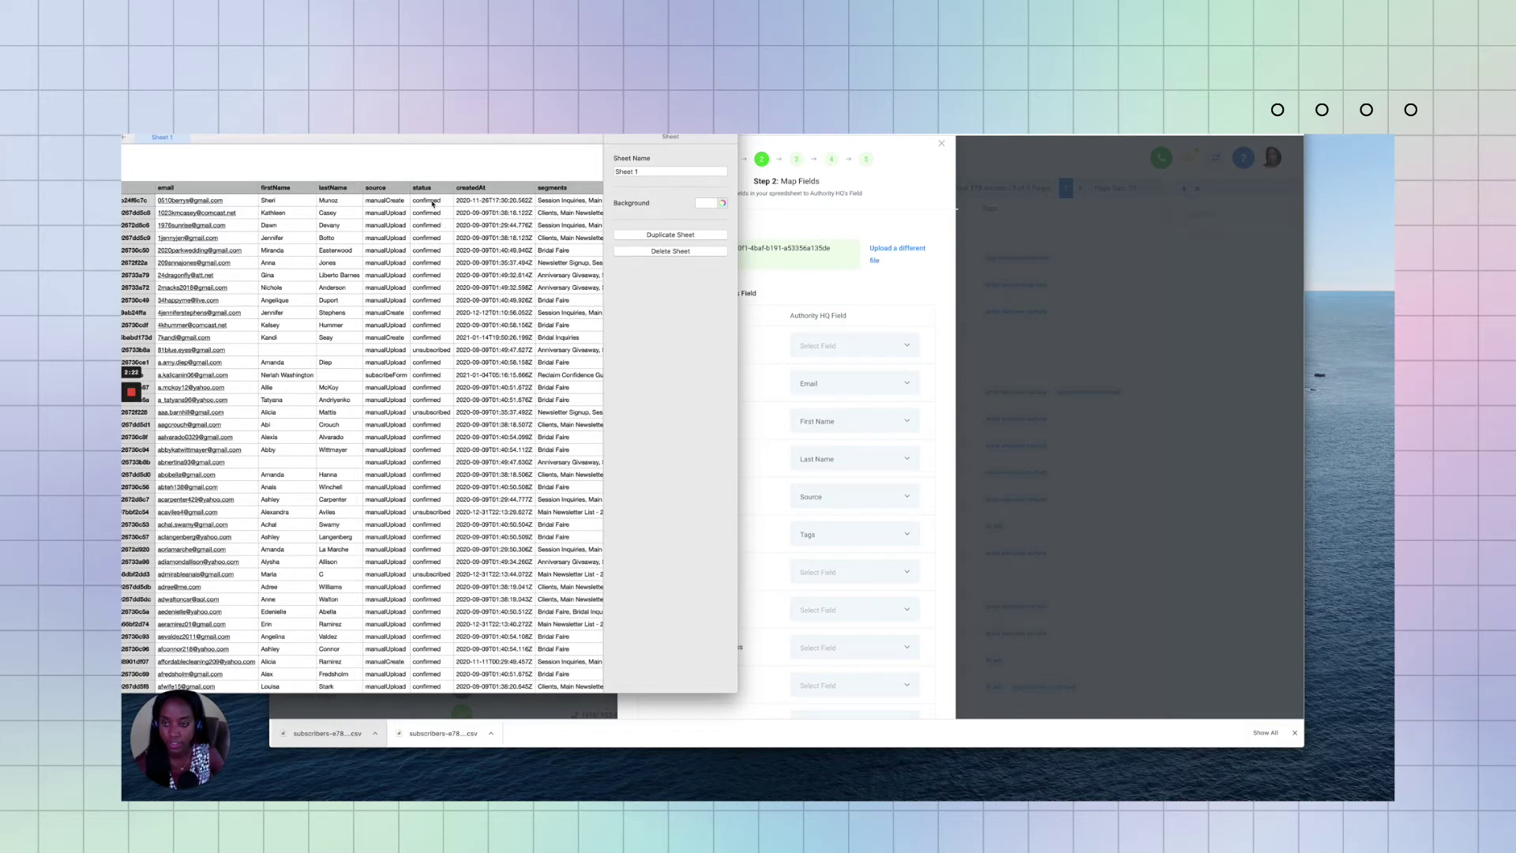
- Scroll the subscriber sheet down and across to review its columns
scroll(436, 488, down, 10)
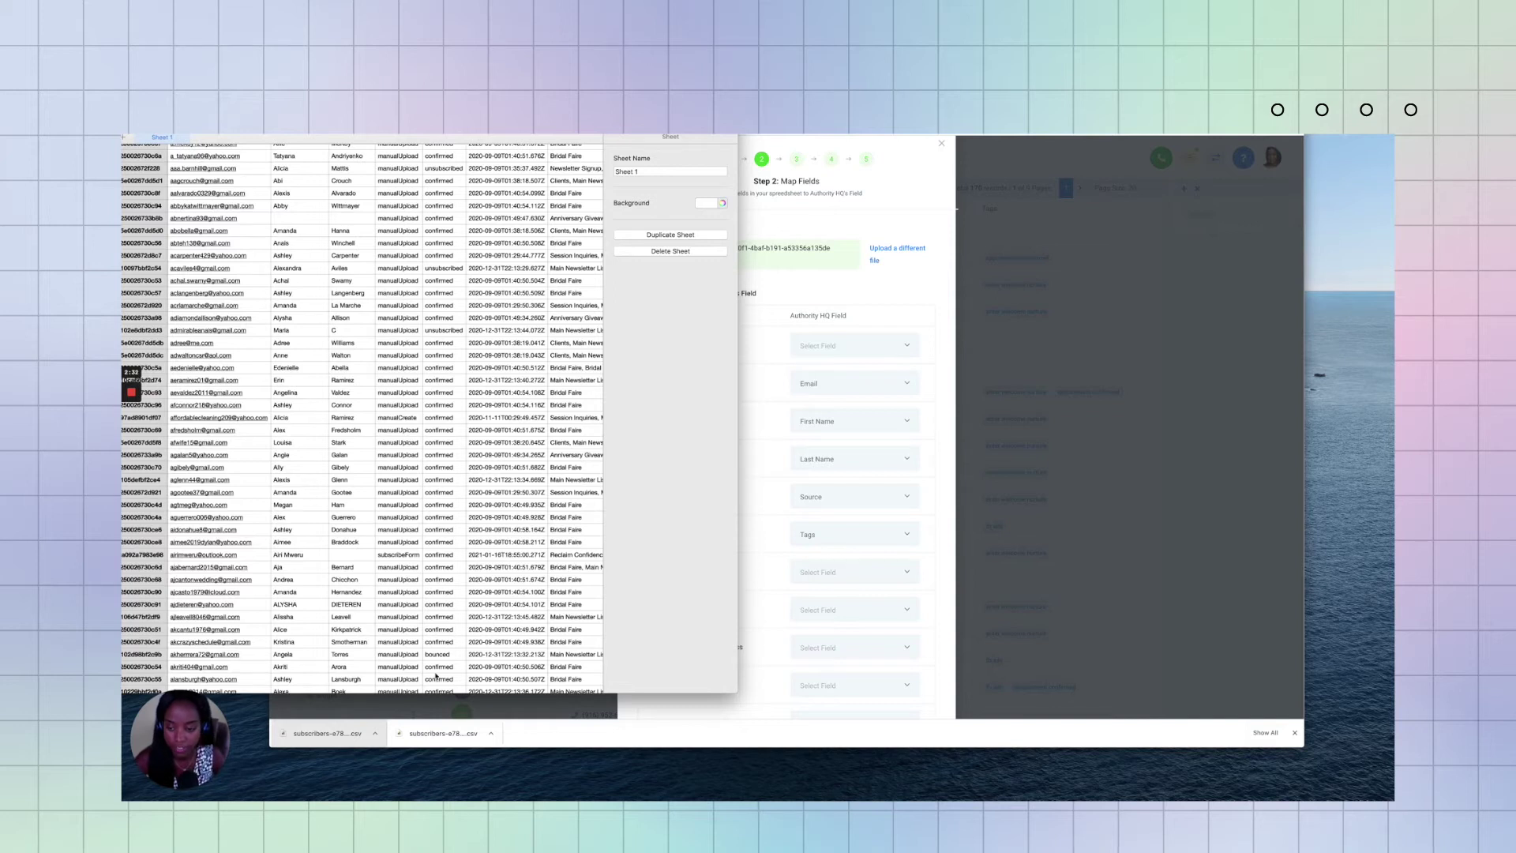
click(786, 459)
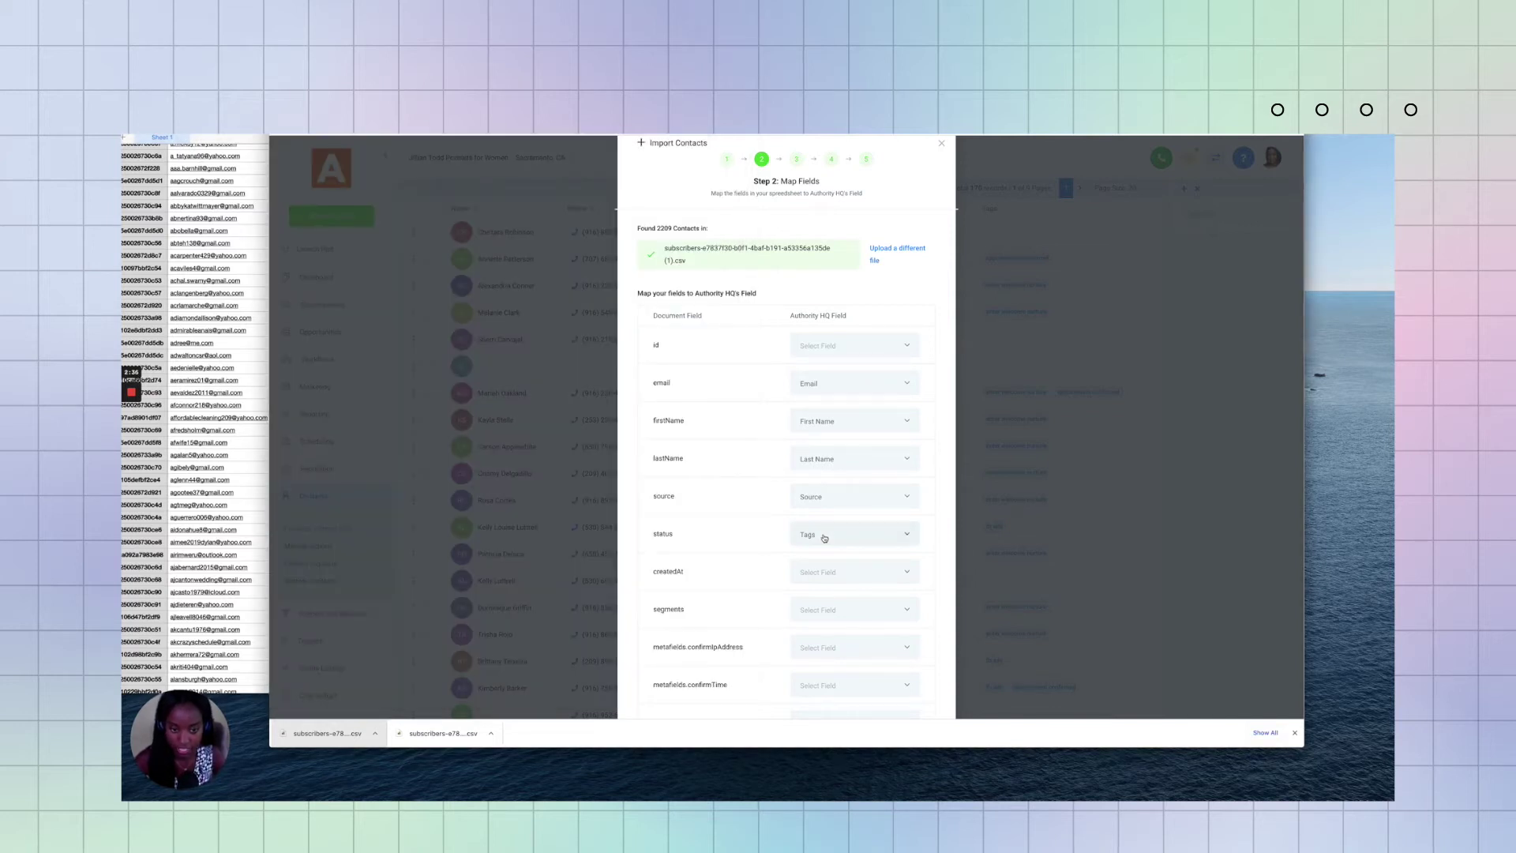
click(260, 491)
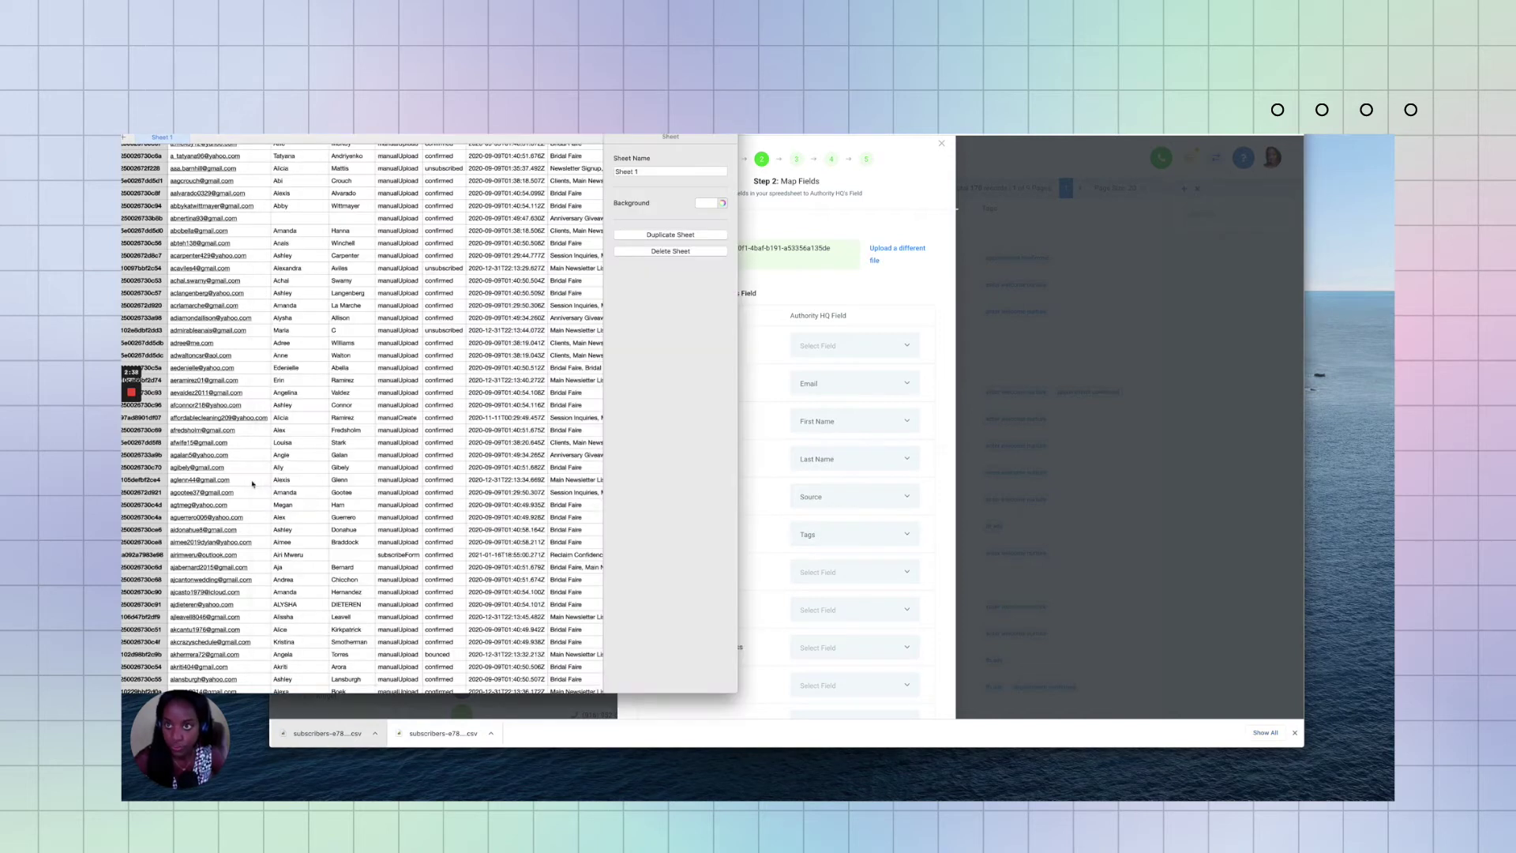
scroll(395, 395, up, 10)
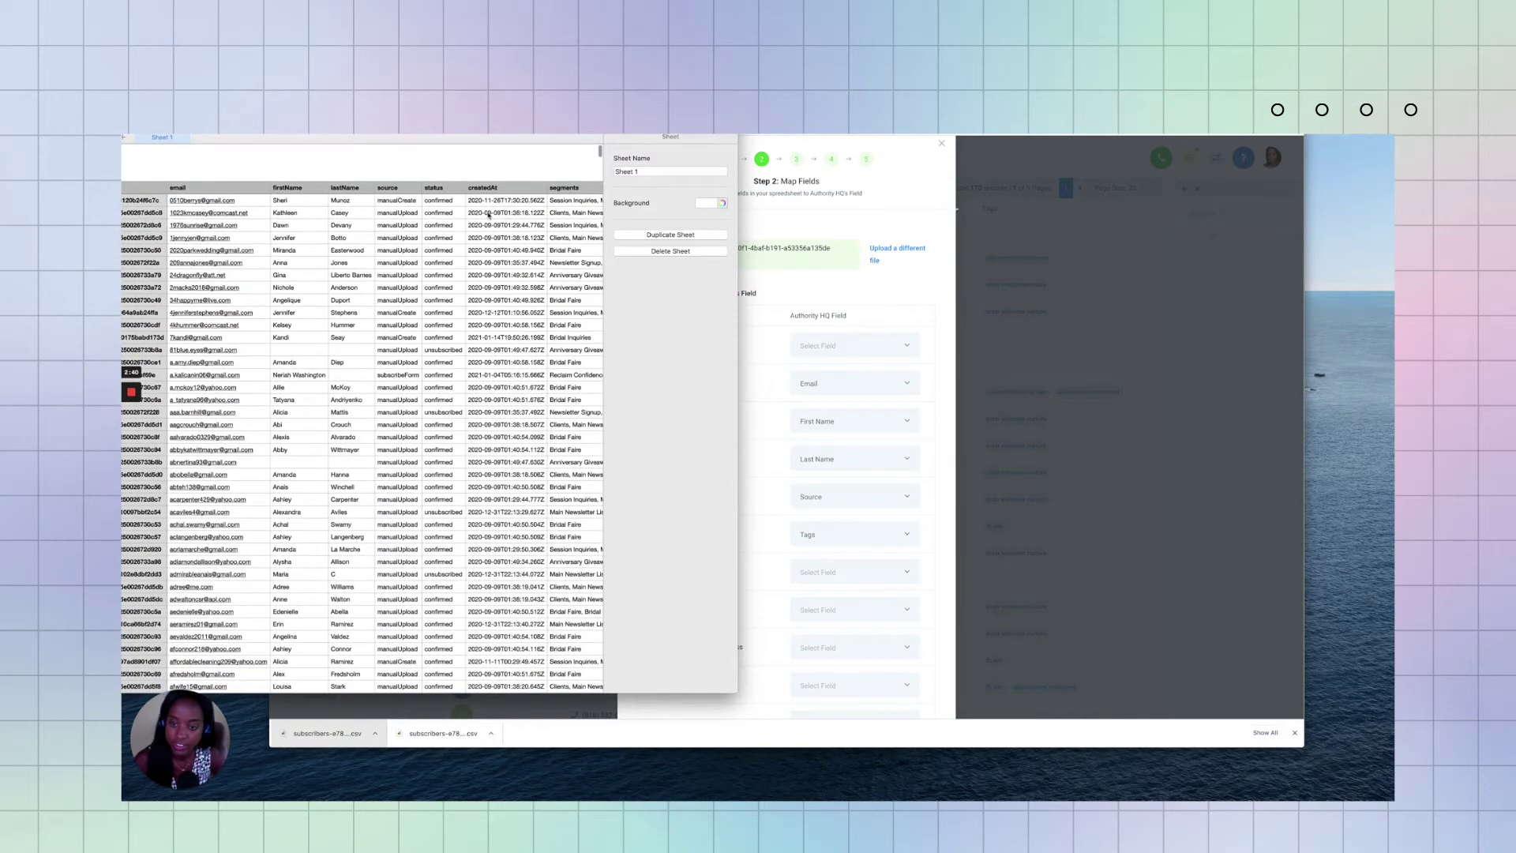
scroll(487, 215, down, 15)
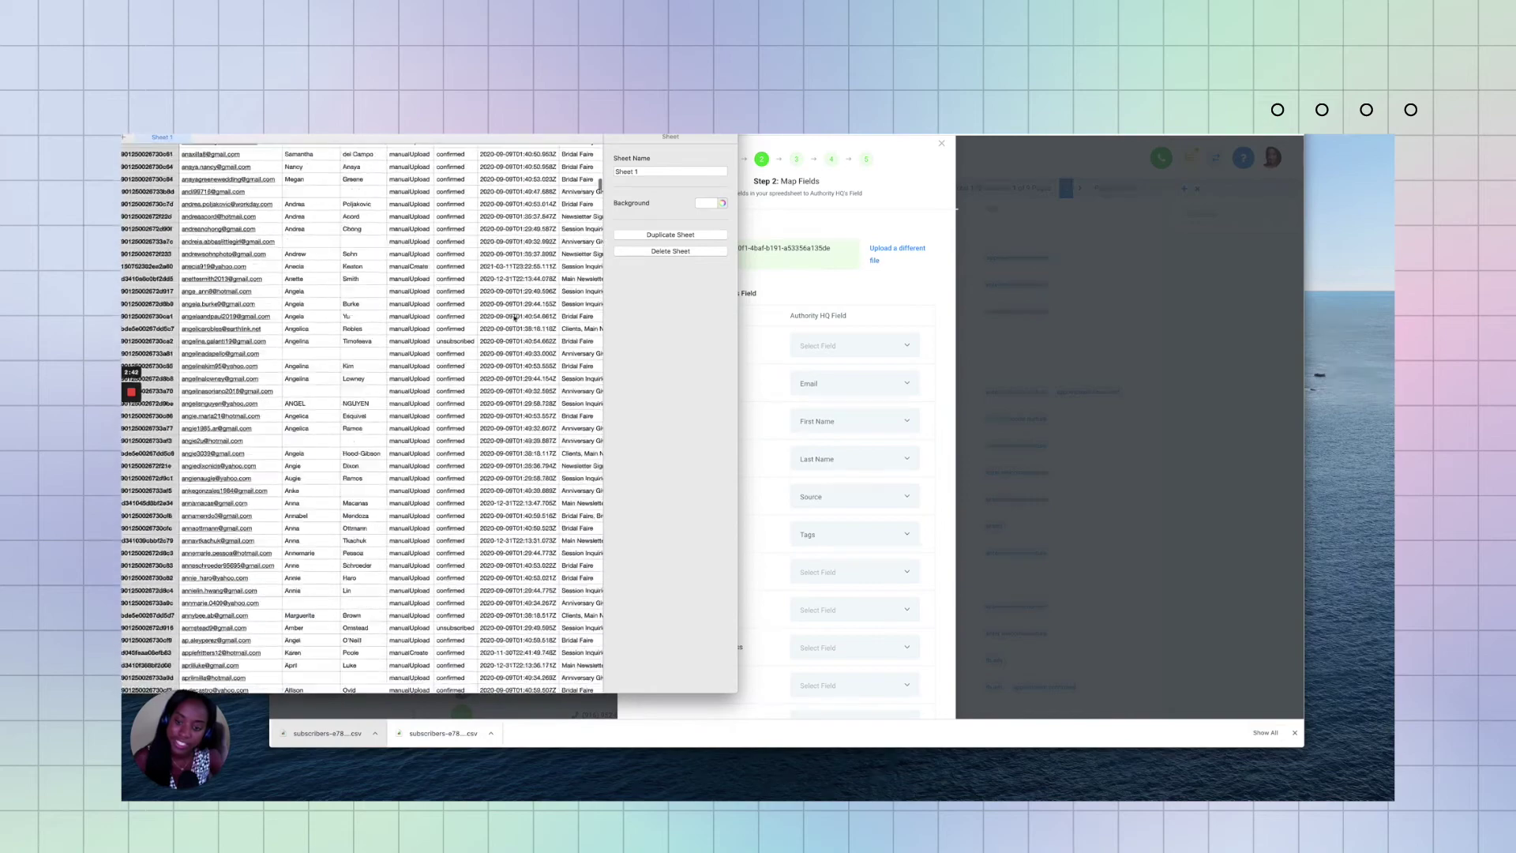
scroll(514, 318, down, 20)
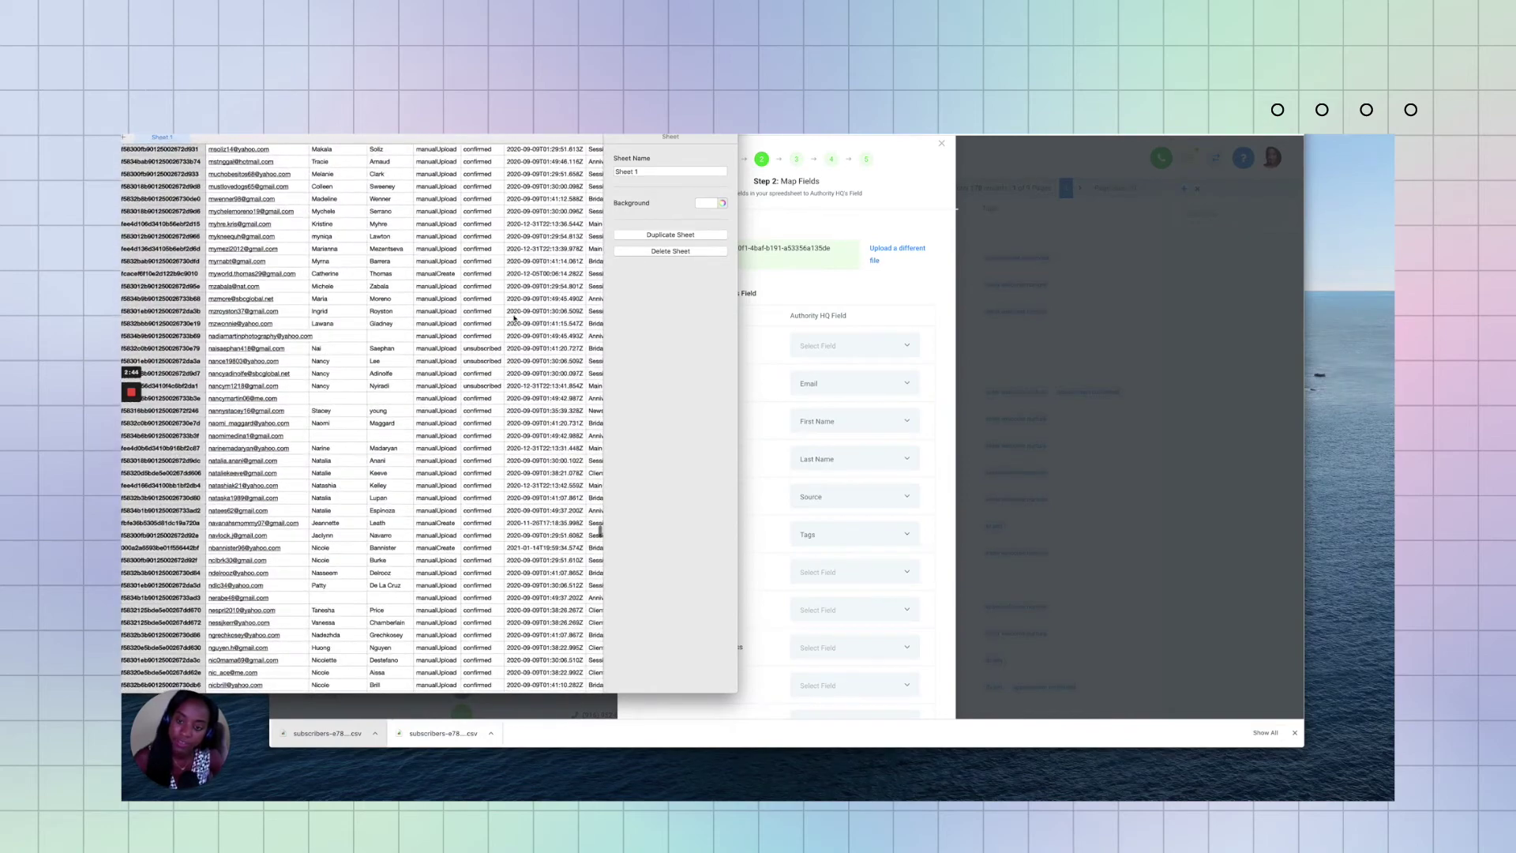
scroll(514, 318, down, 20)
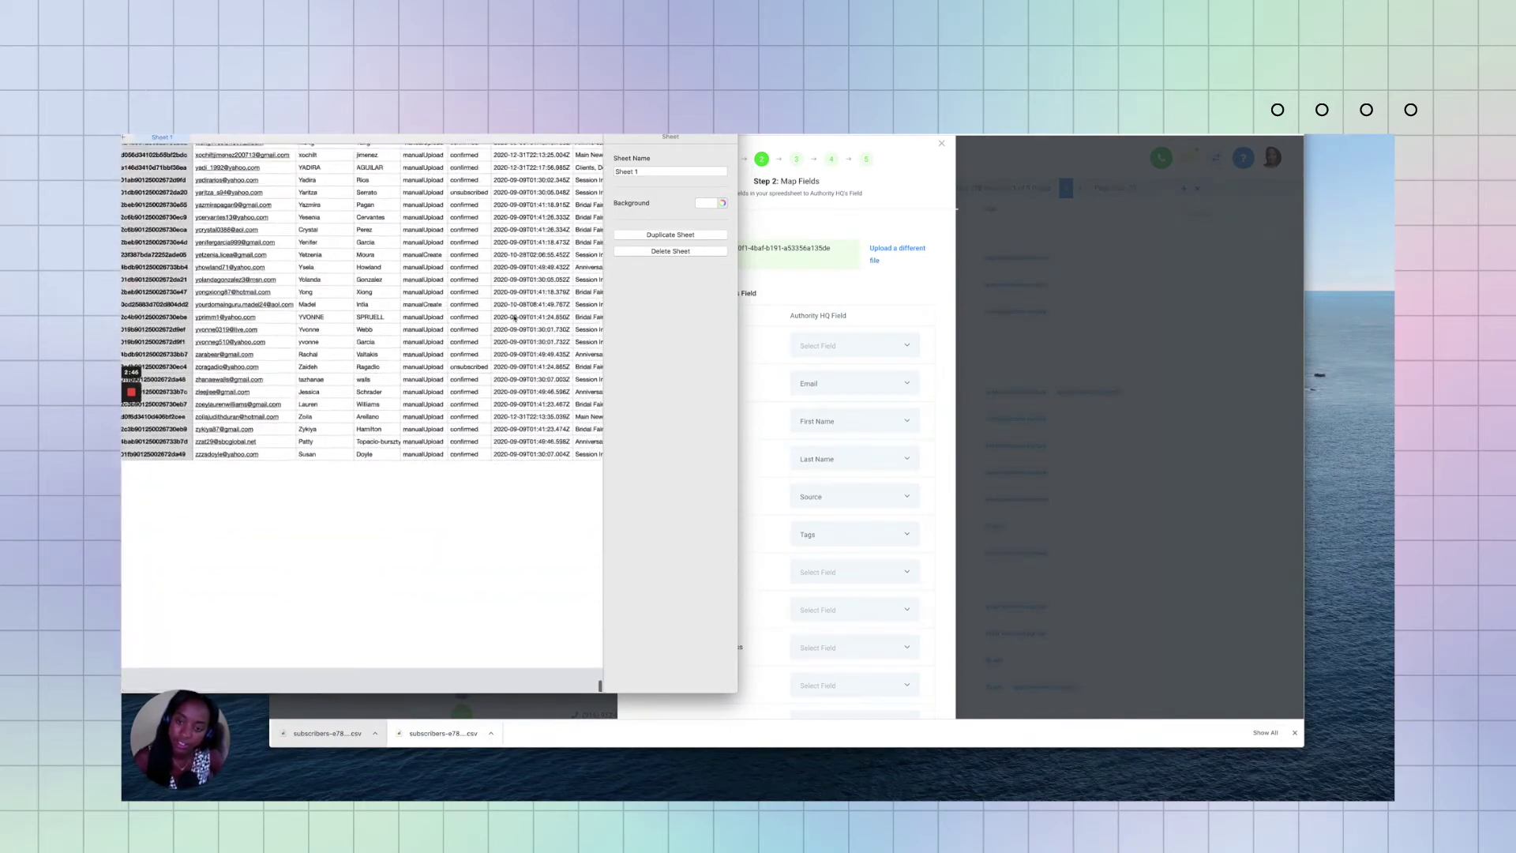
scroll(514, 318, right, 3)
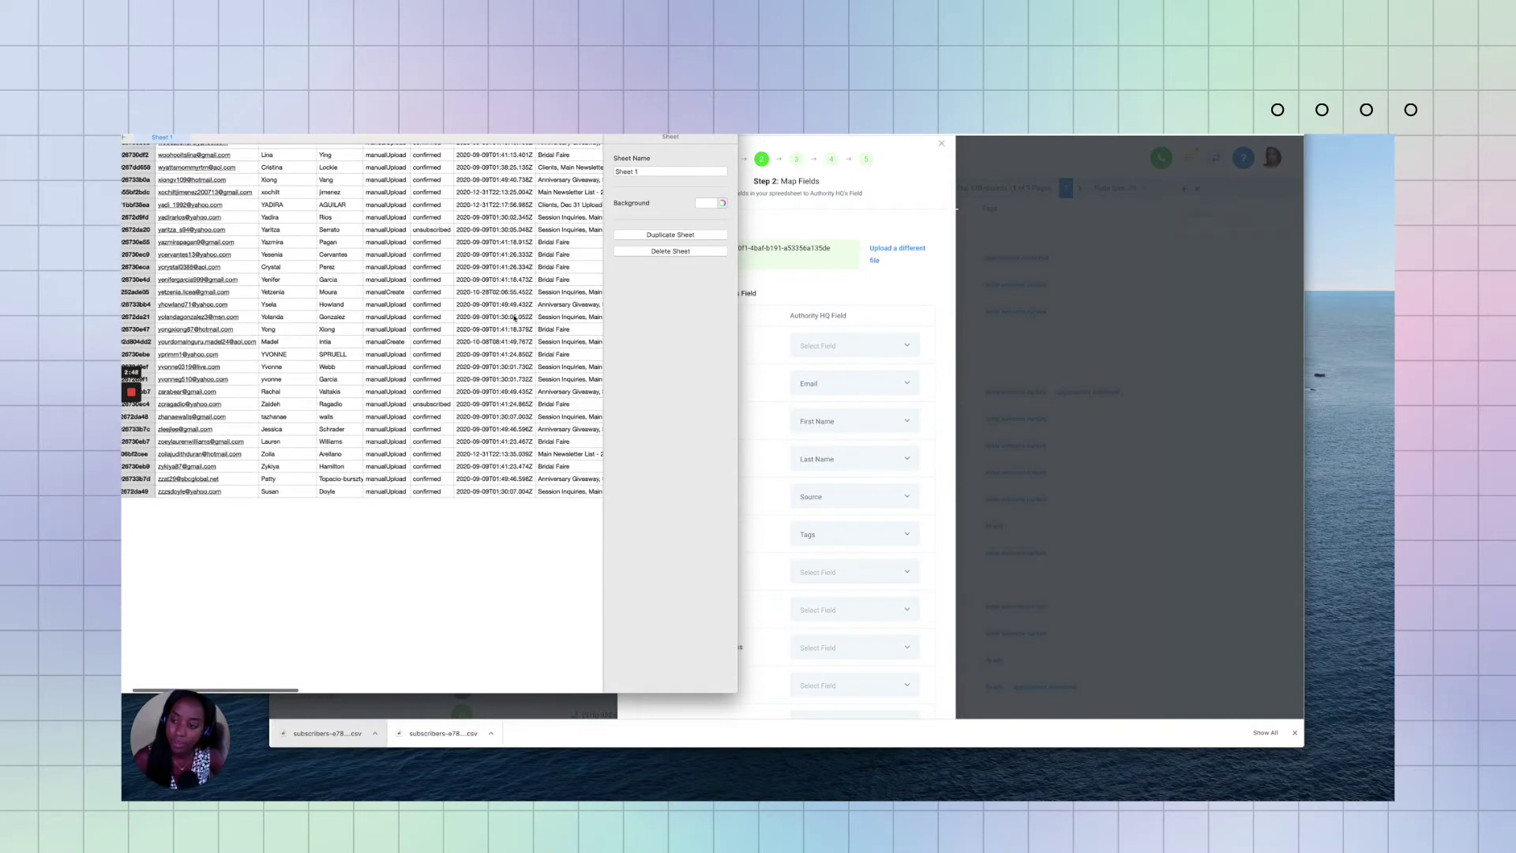
scroll(514, 318, up, 15)
scroll(514, 319, right, 2)
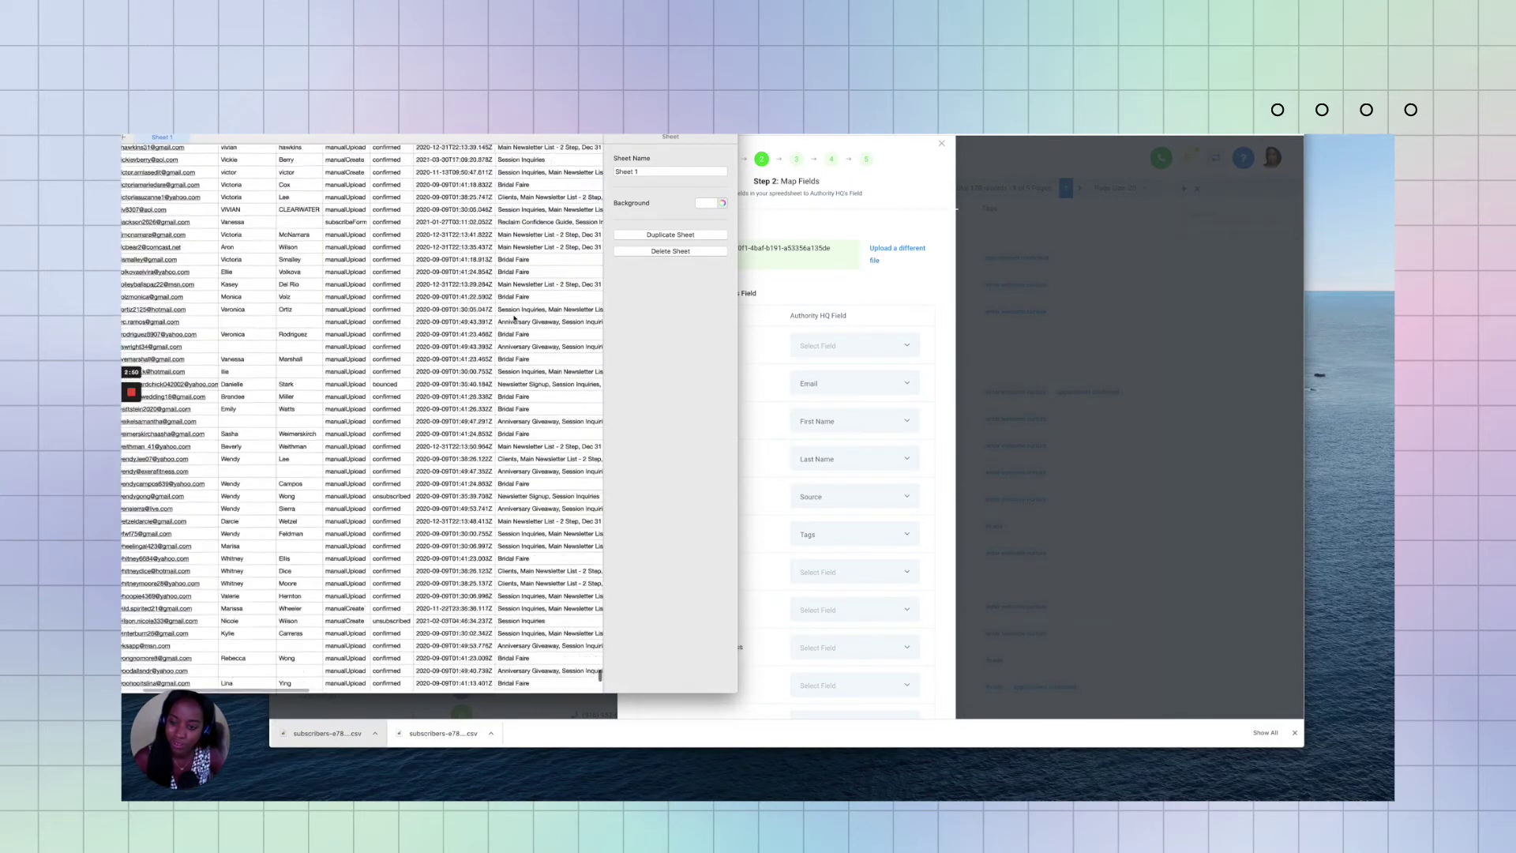
scroll(514, 319, up, 20)
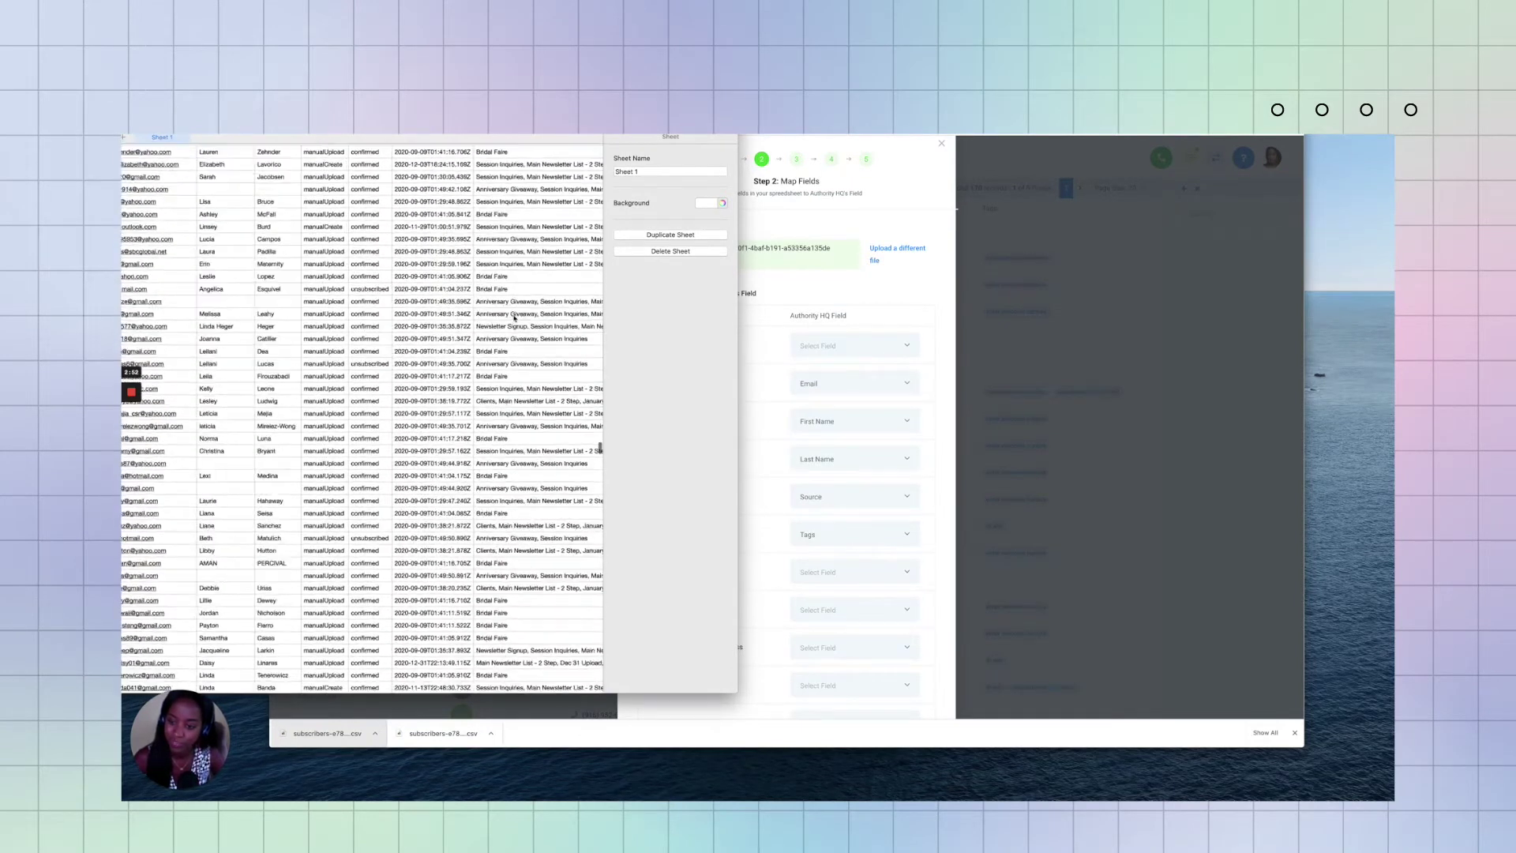
scroll(514, 318, left, 3)
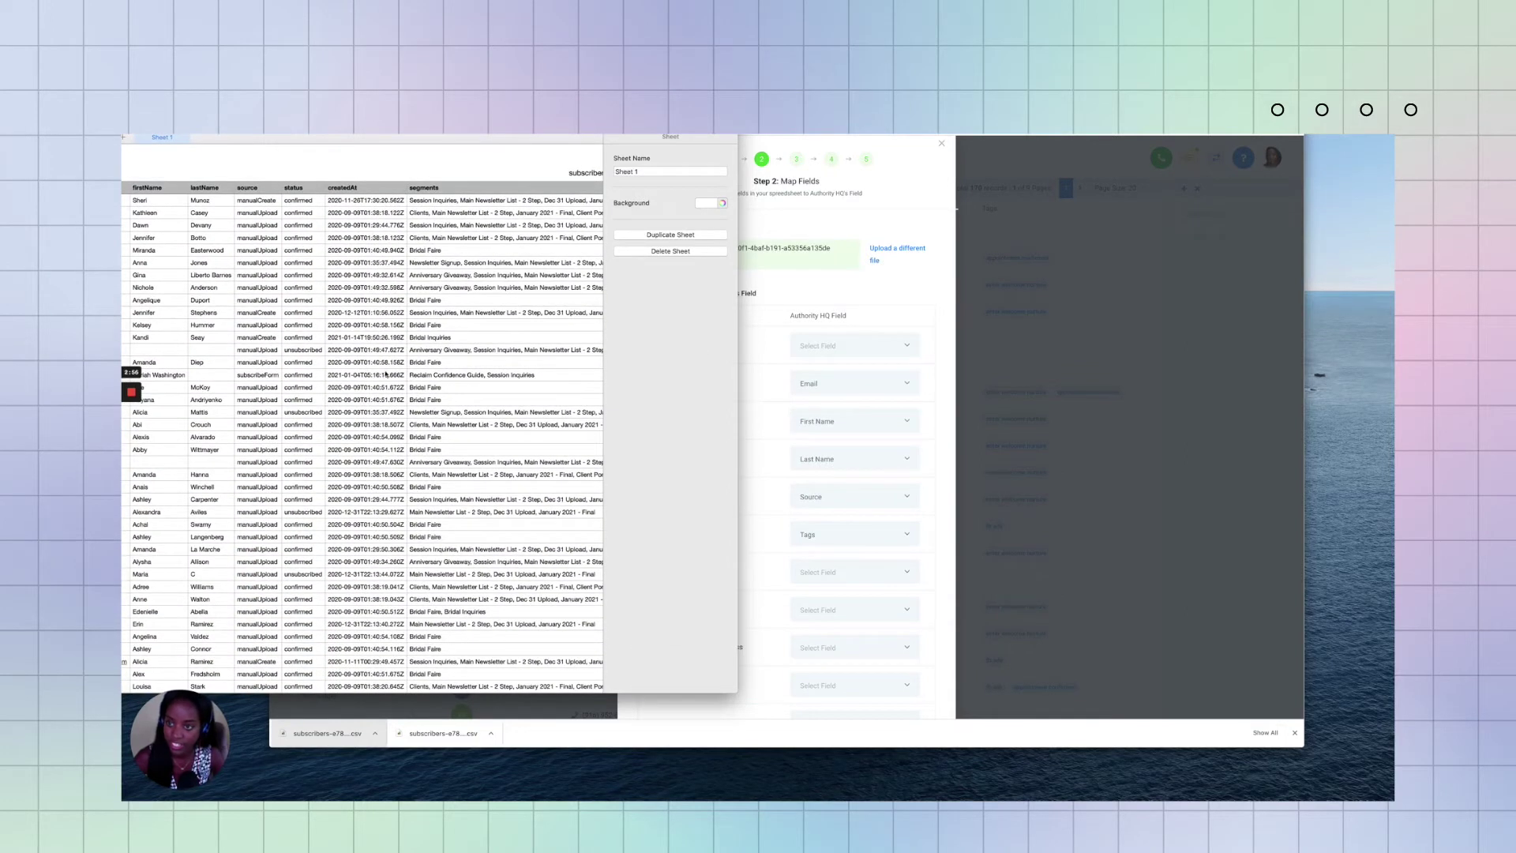
scroll(429, 212, right, 3)
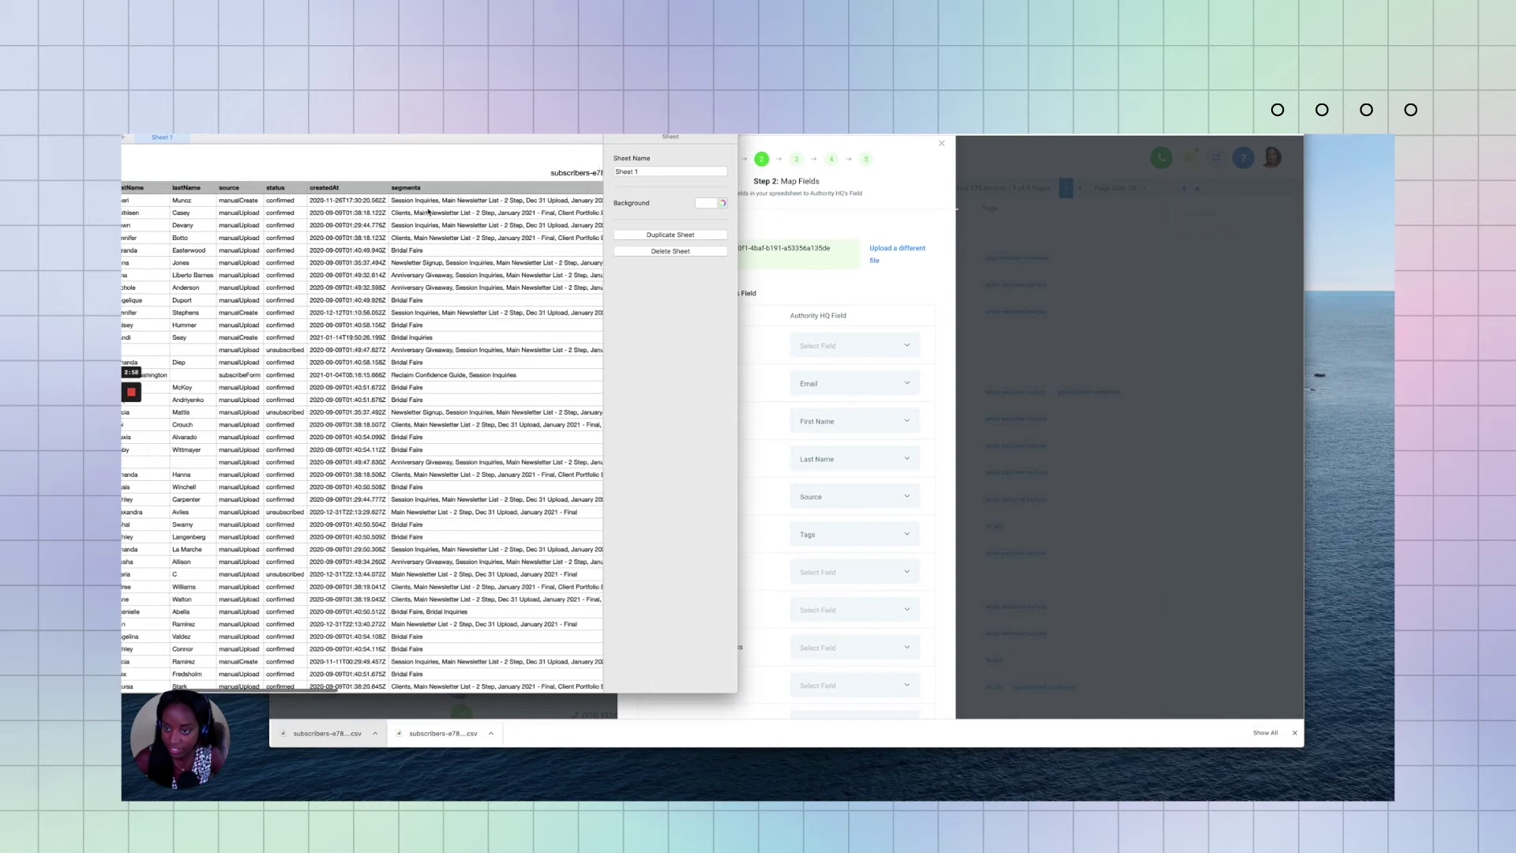
scroll(429, 212, right, 5)
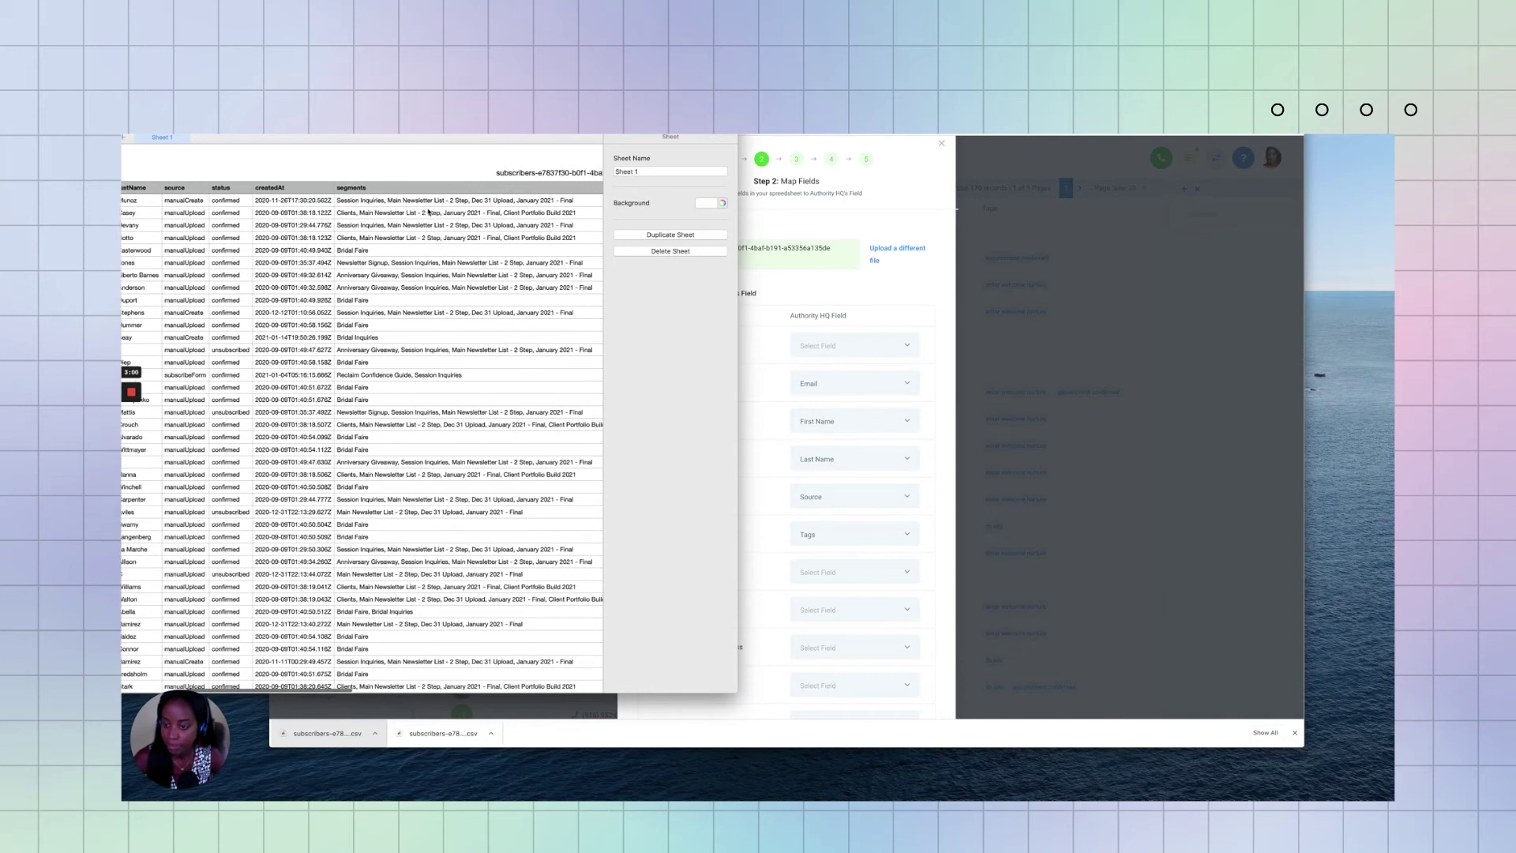
scroll(267, 225, right, 2)
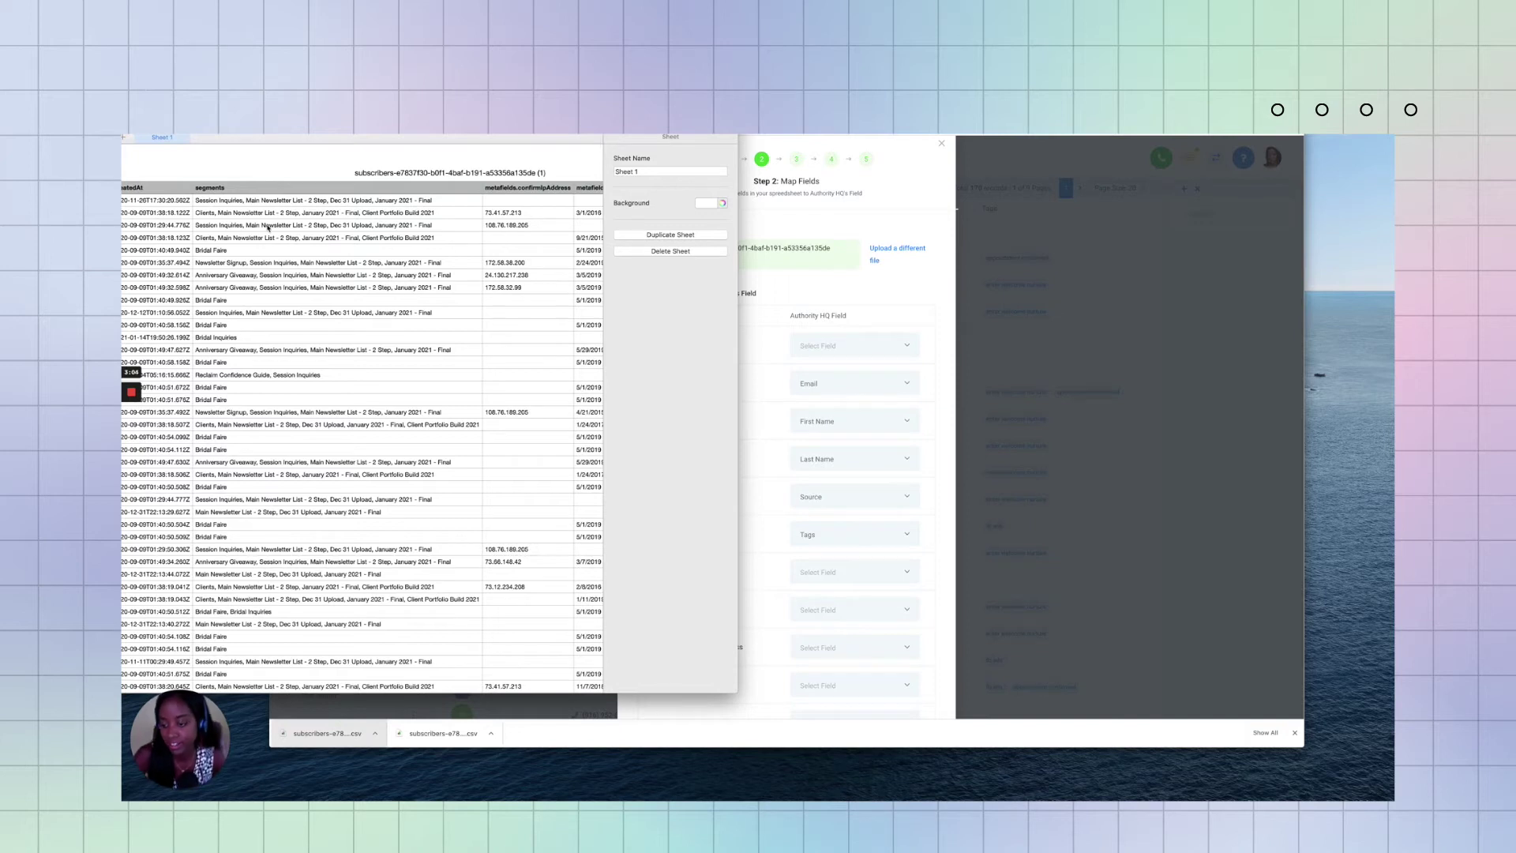
- Inspect Bridal Faire cells in the segments column, scroll through to lastIp, and return to Map Fields
click(290, 328)
click(293, 300)
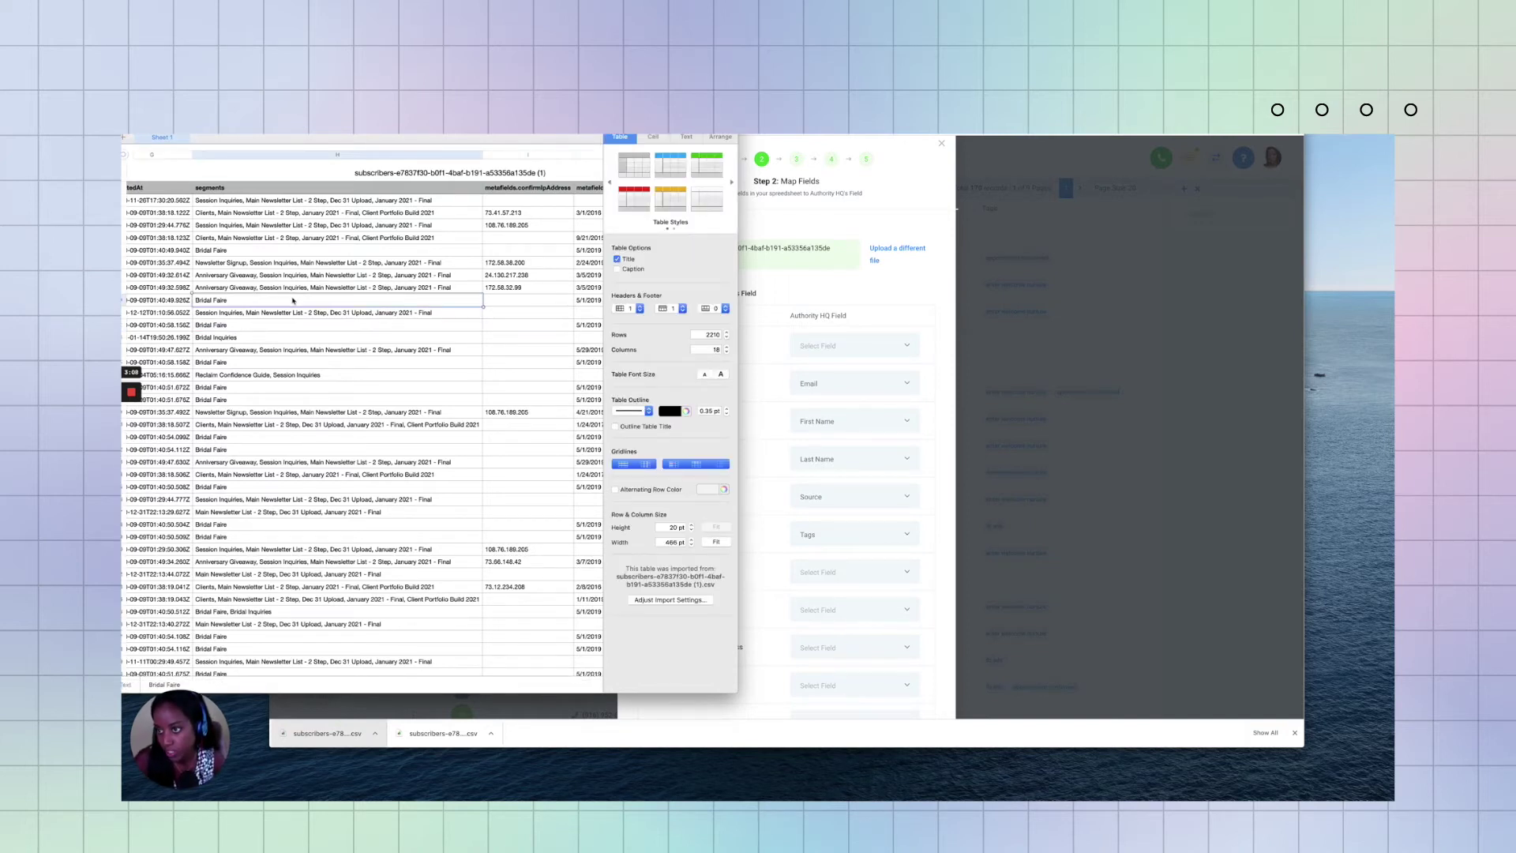
scroll(308, 238, right, 3)
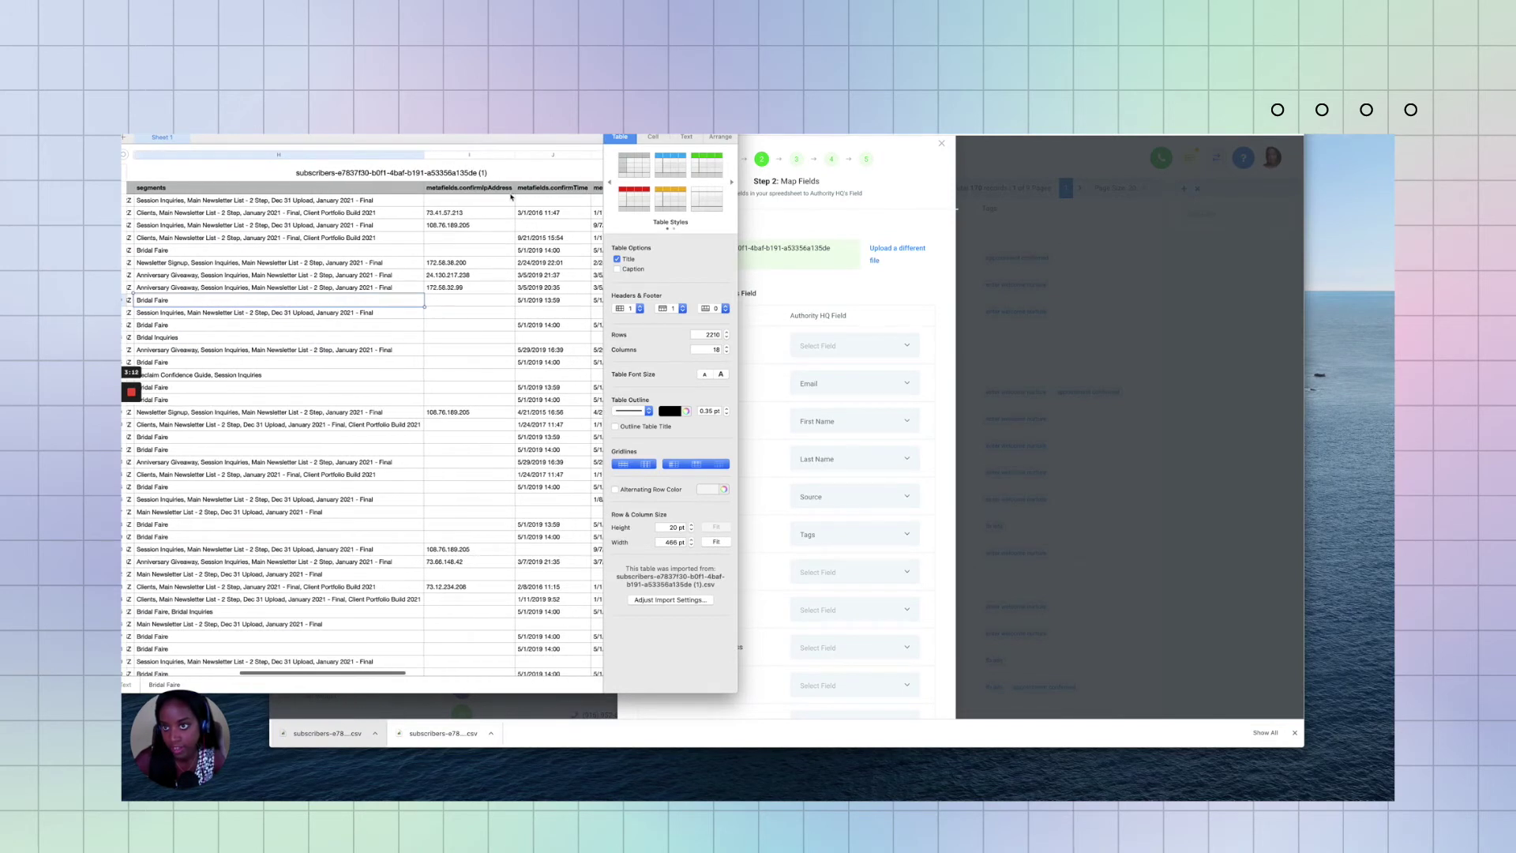
scroll(507, 298, right, 3)
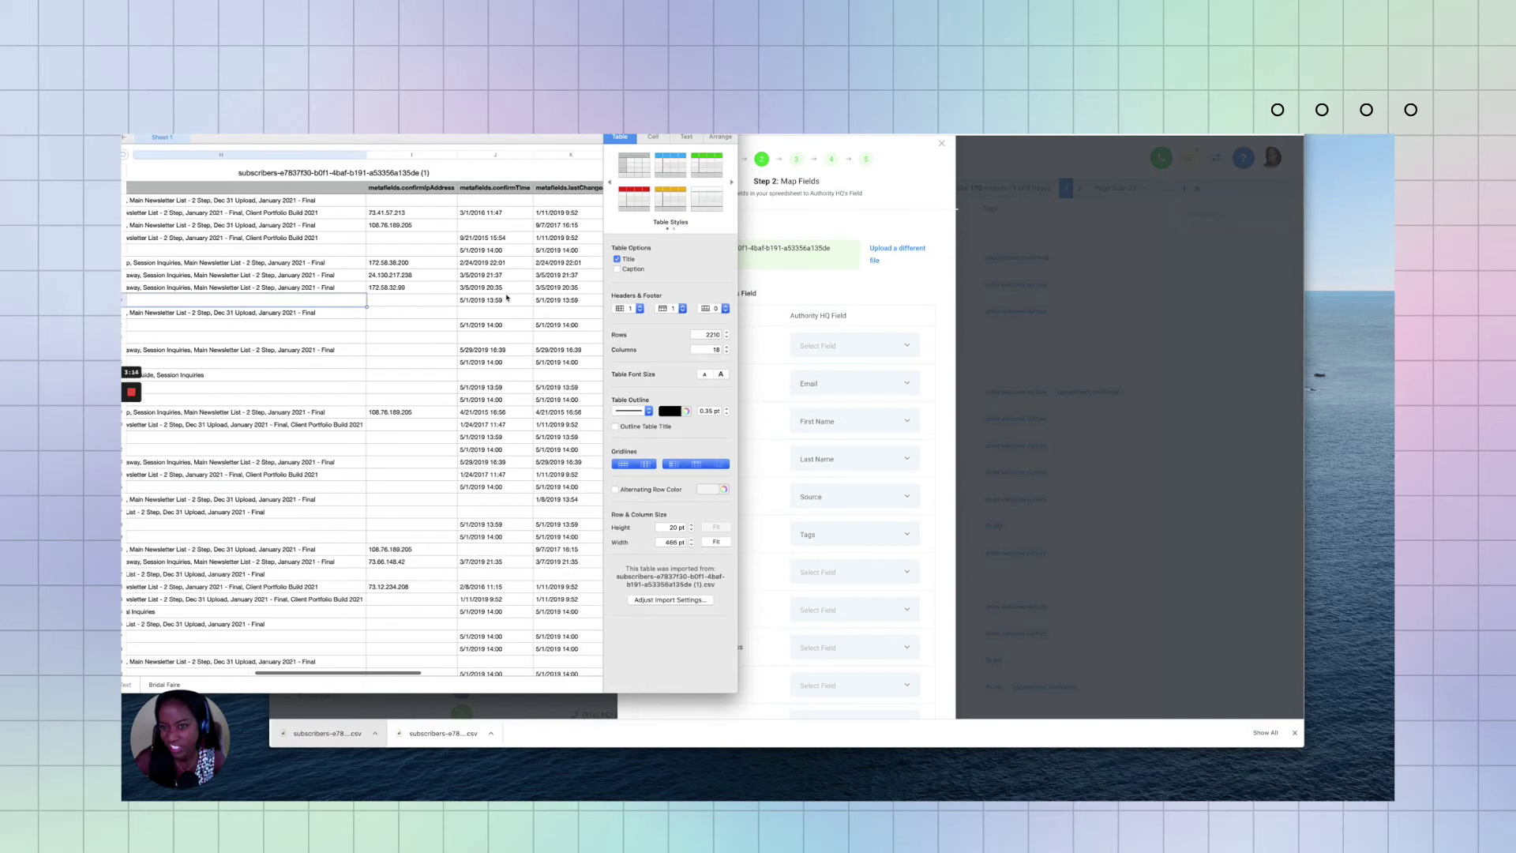
scroll(507, 298, right, 3)
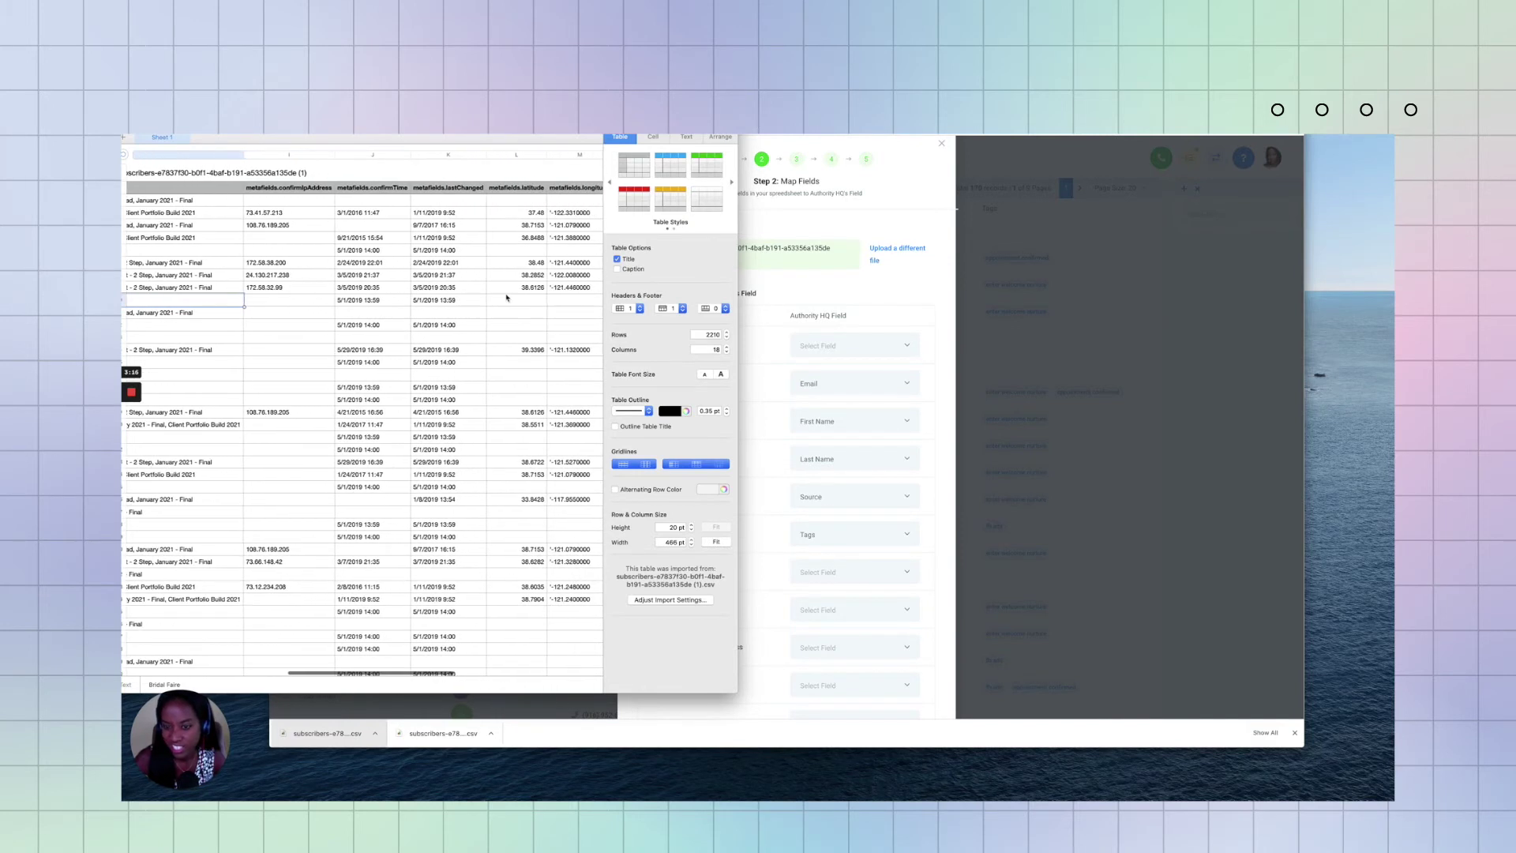
scroll(507, 298, right, 5)
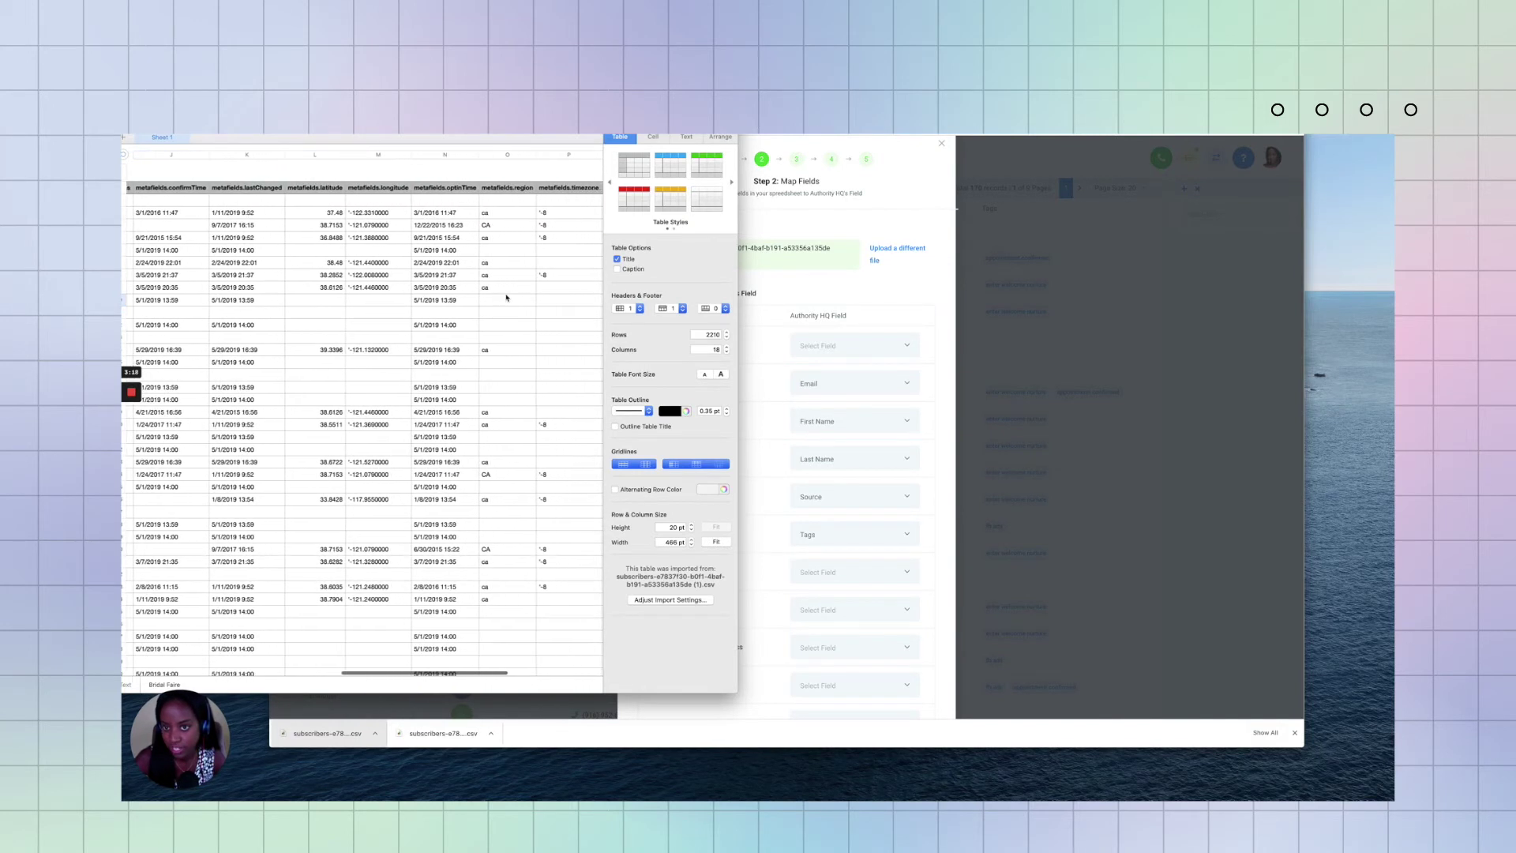
scroll(507, 298, right, 8)
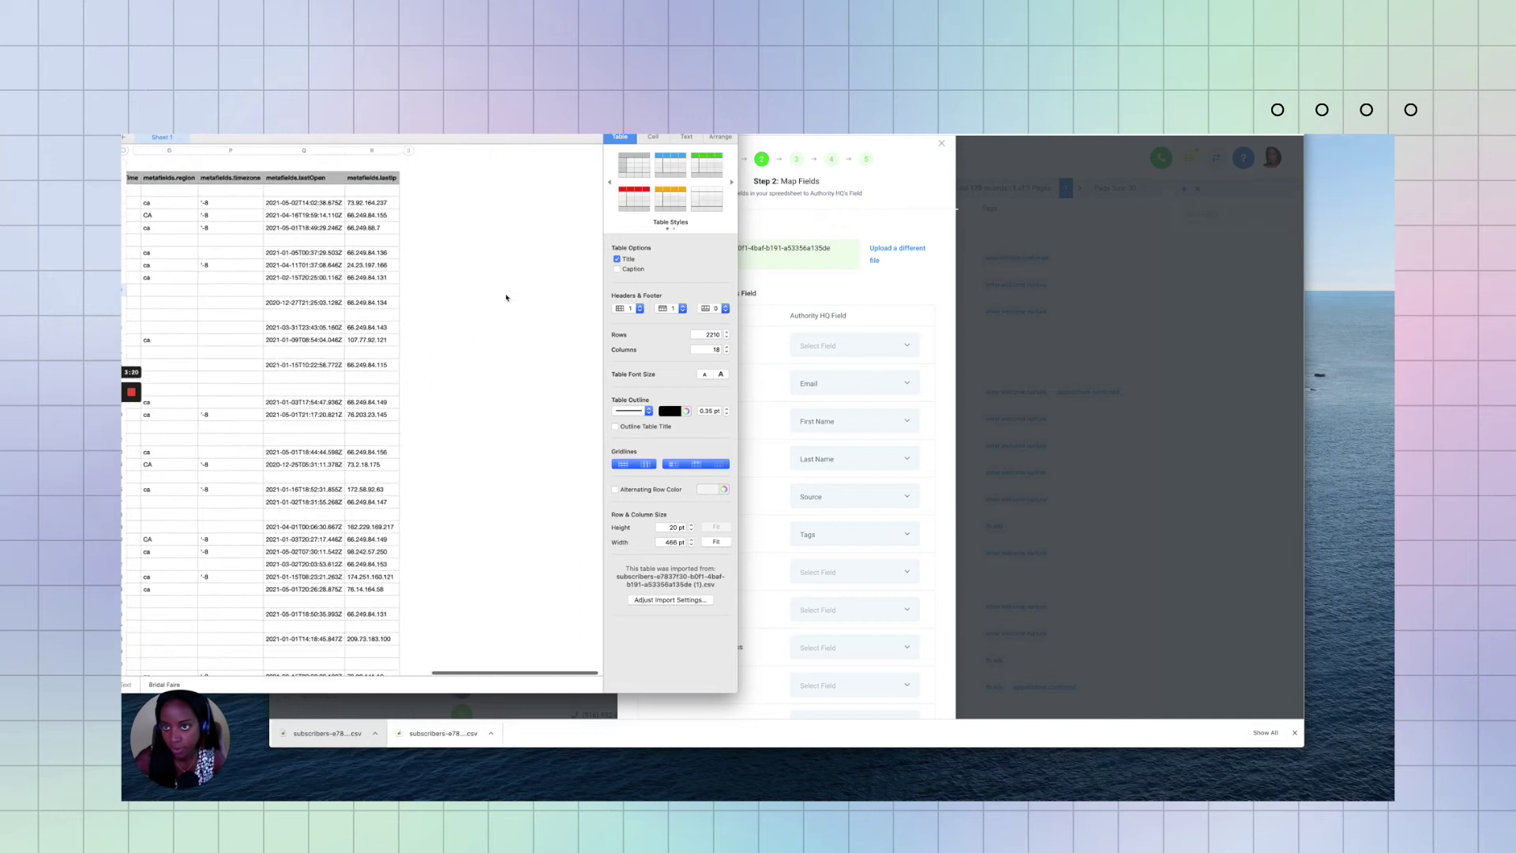
click(866, 281)
scroll(733, 386, down, 3)
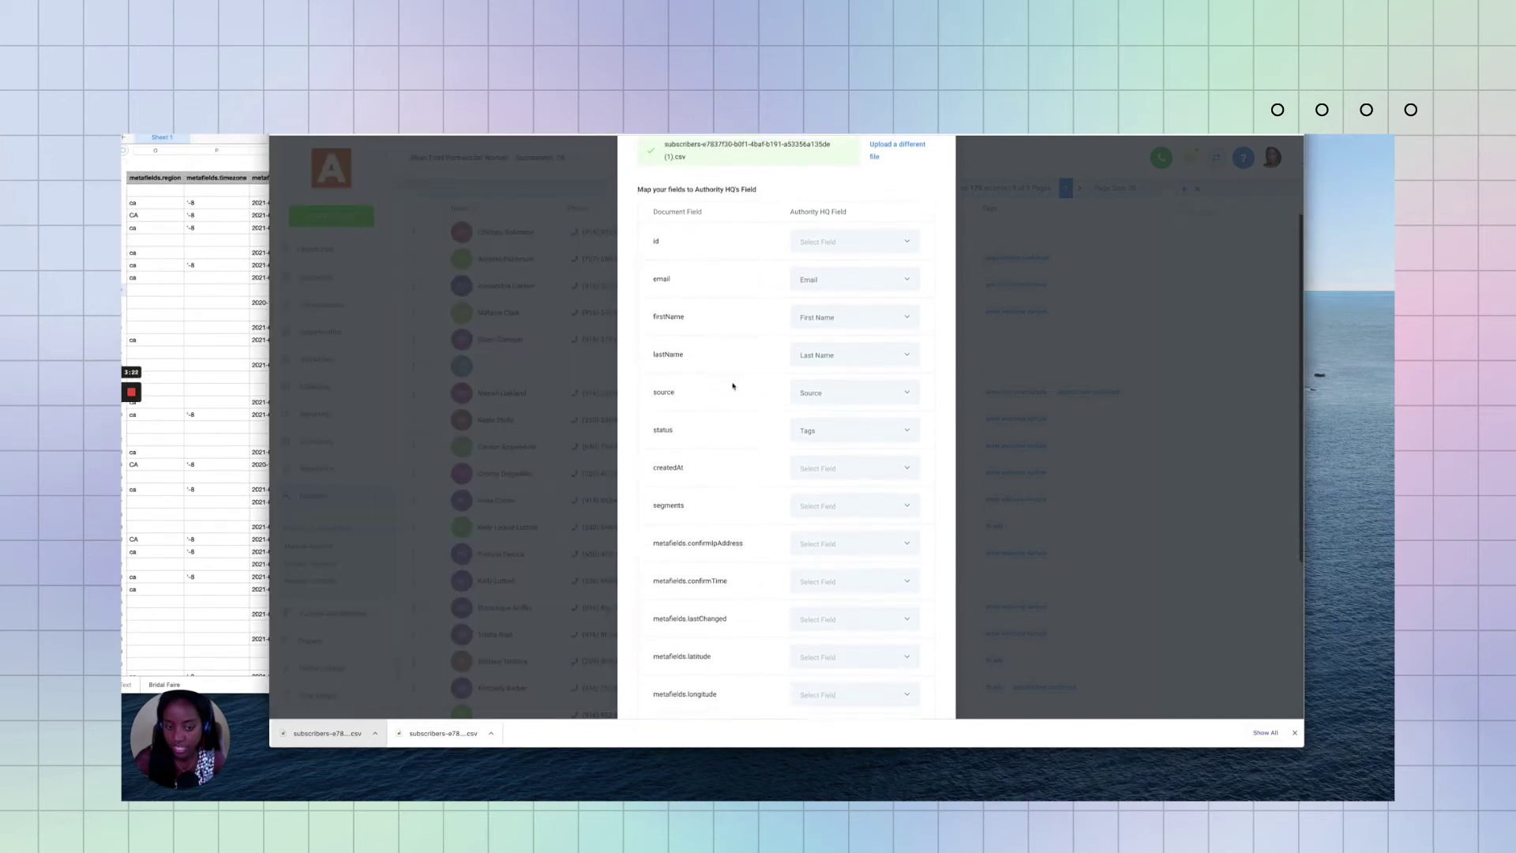
- Review the email, name, source-to-Source and status-to-Tags mappings, then continue to Confirm Mappings
scroll(813, 455, down, 2)
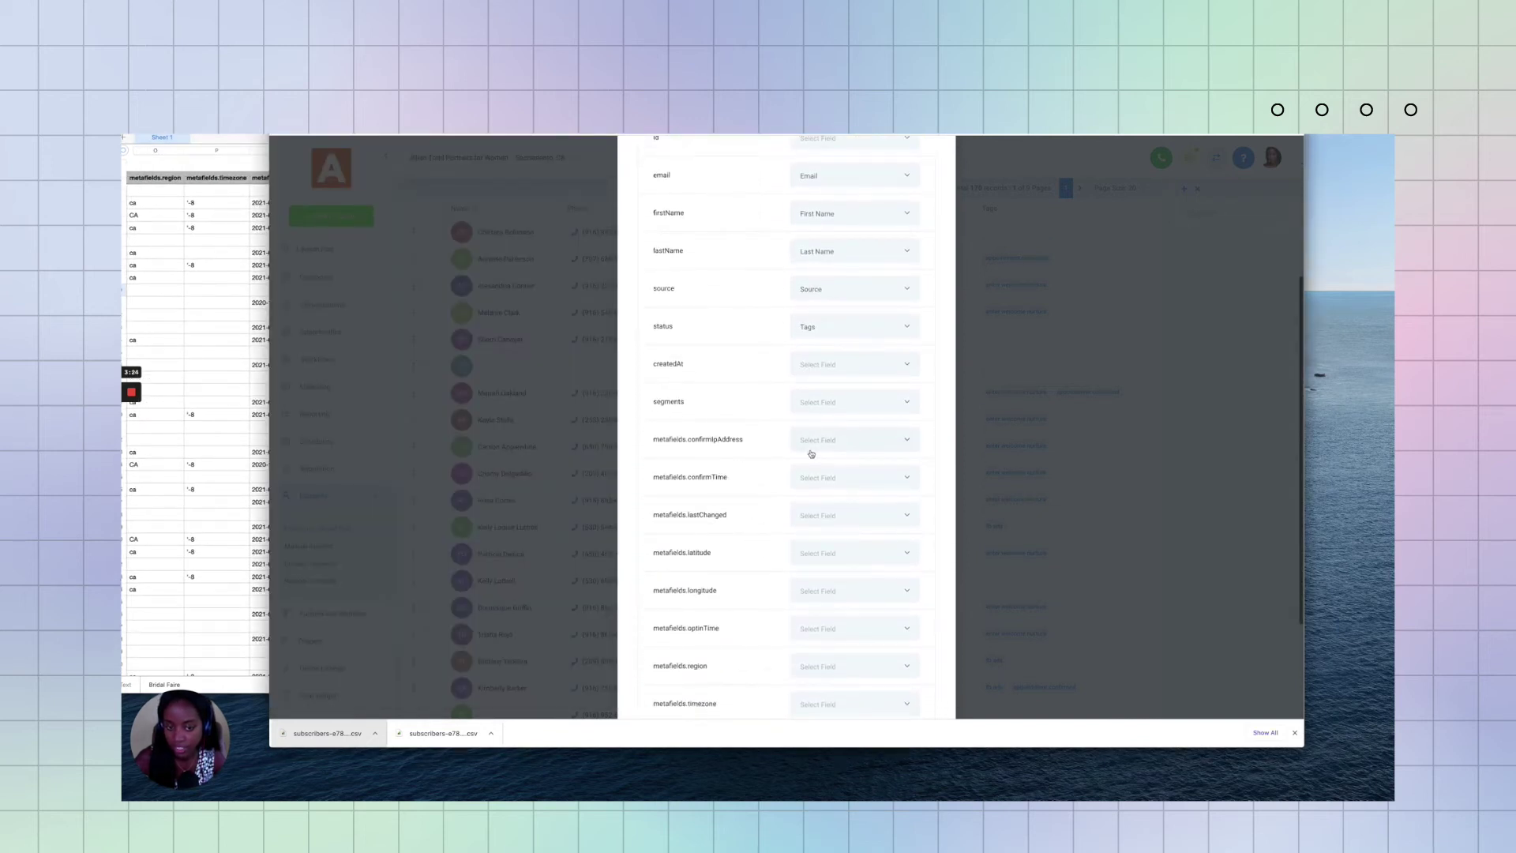
scroll(706, 584, up, 5)
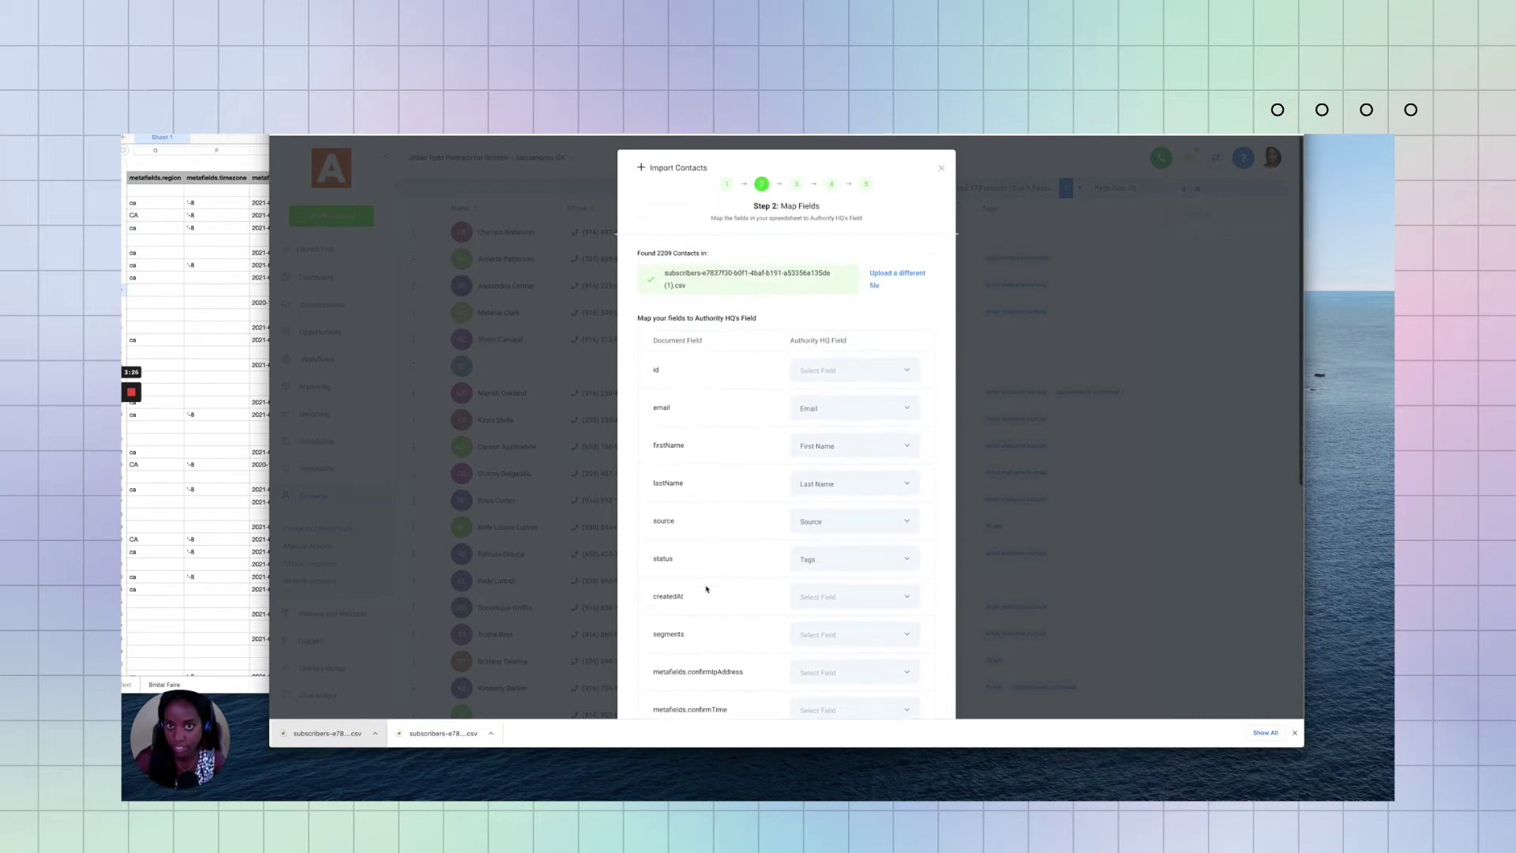
scroll(687, 498, down, 5)
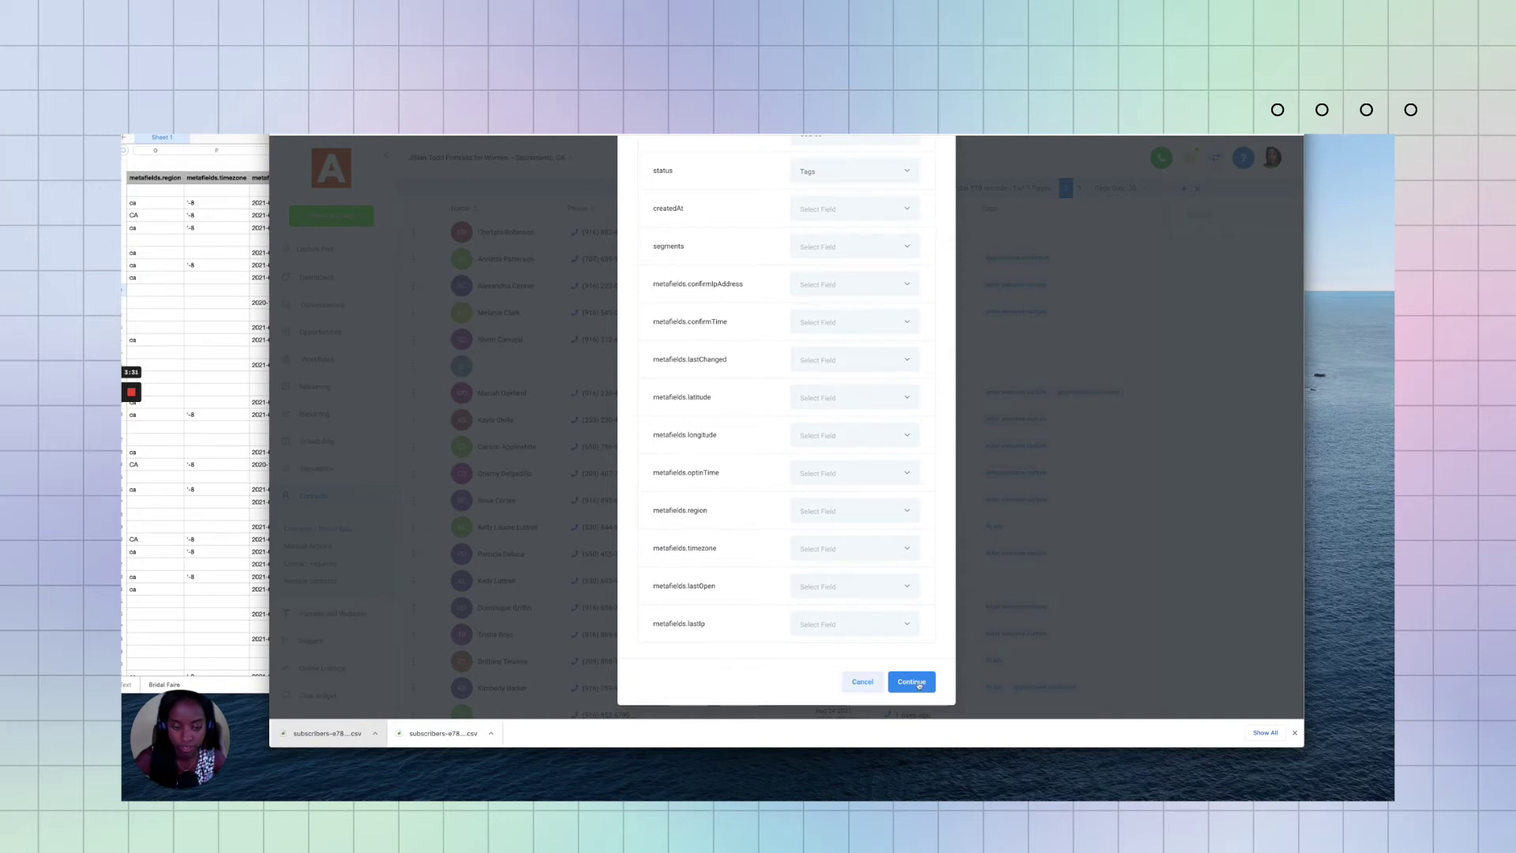
scroll(841, 532, up, 5)
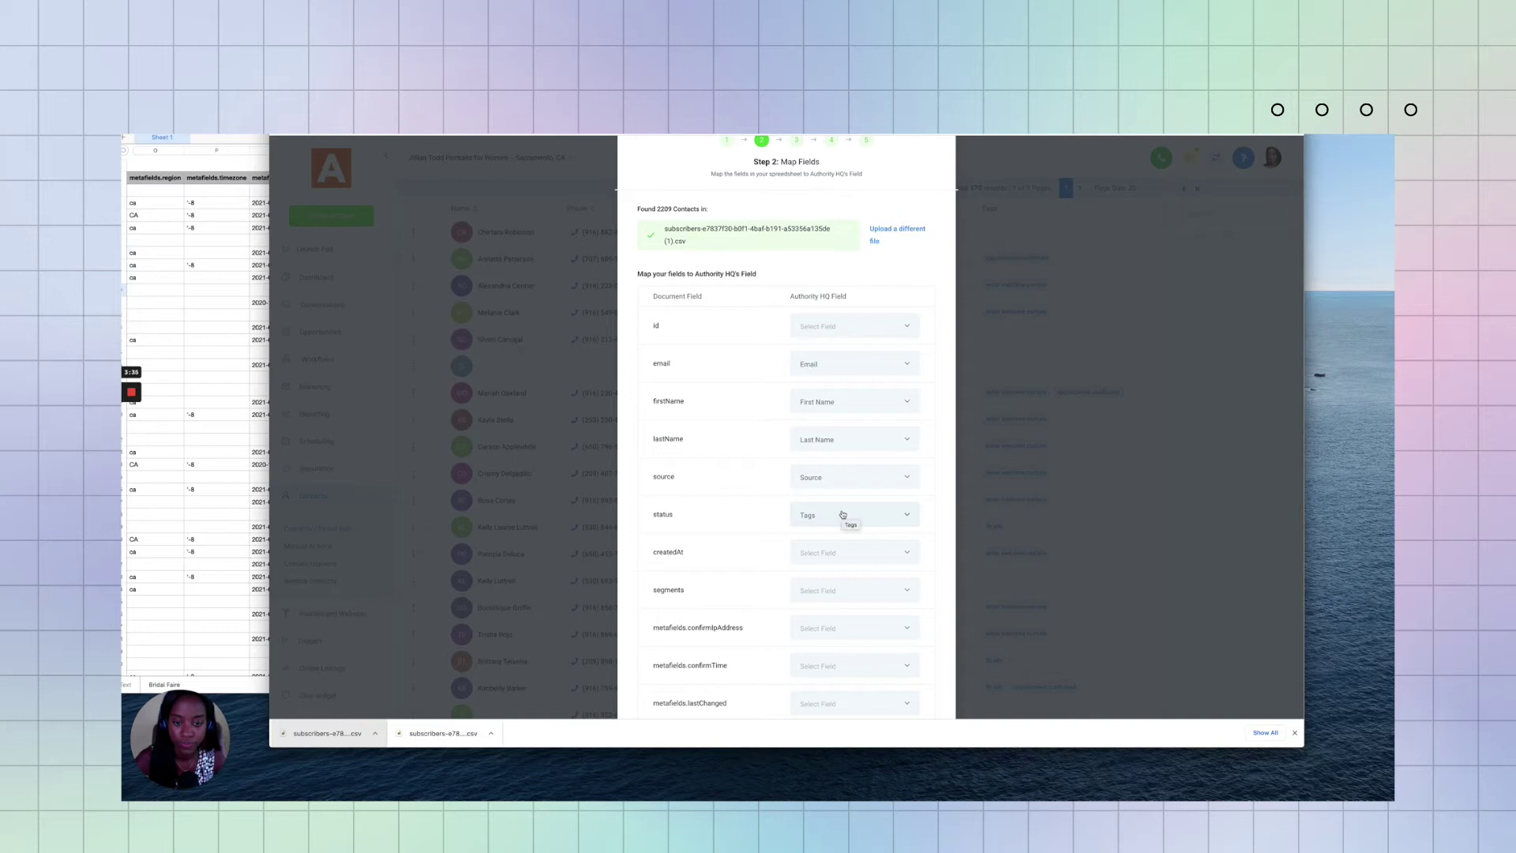
scroll(916, 634, down, 10)
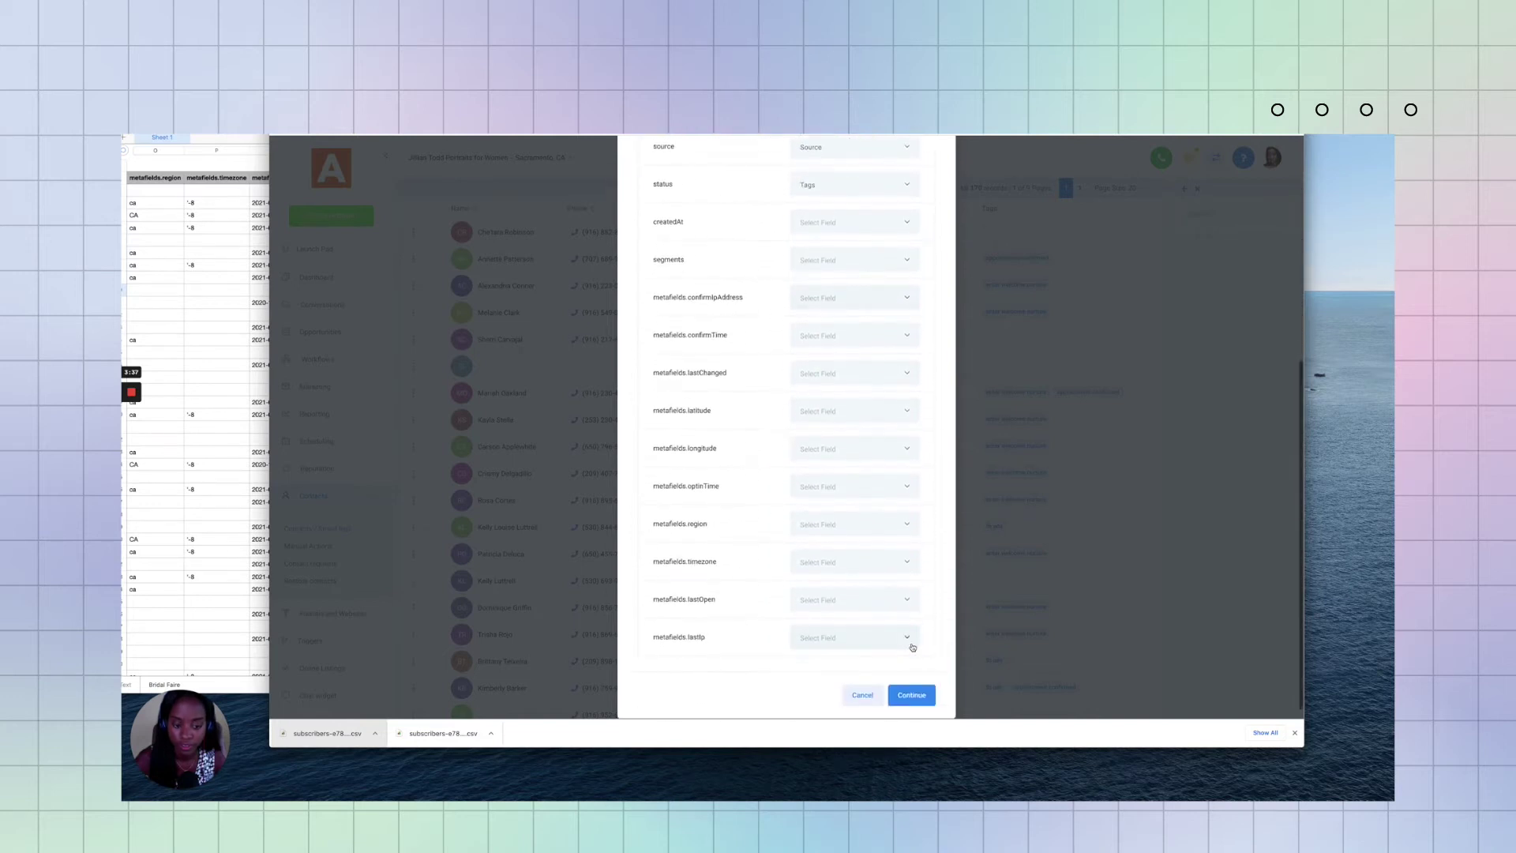
click(915, 681)
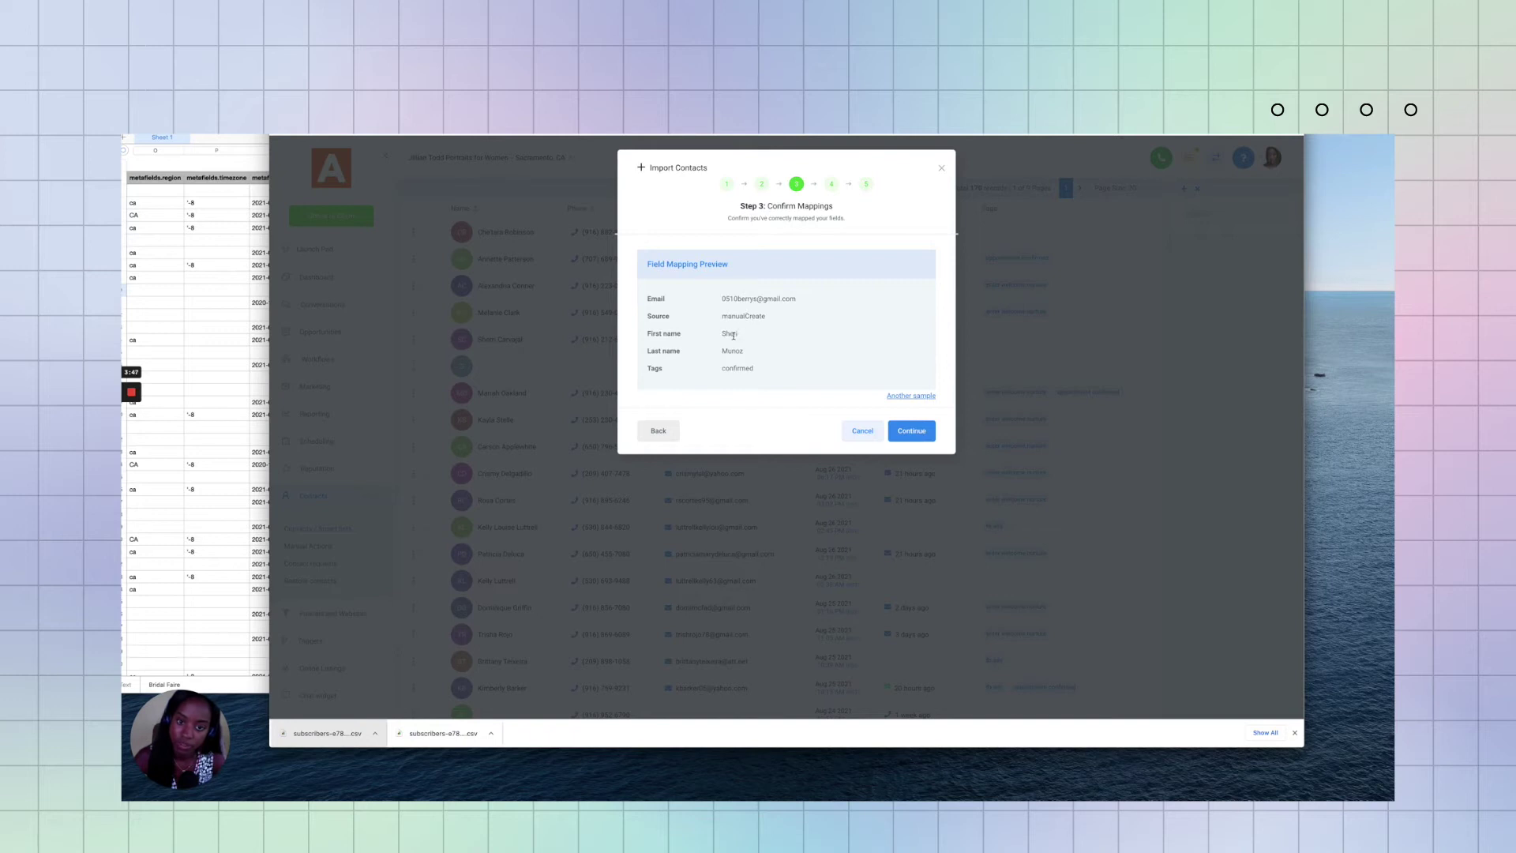
- Return to field mapping and clear the source column's mapping to Select Field
double_click(734, 335)
click(662, 432)
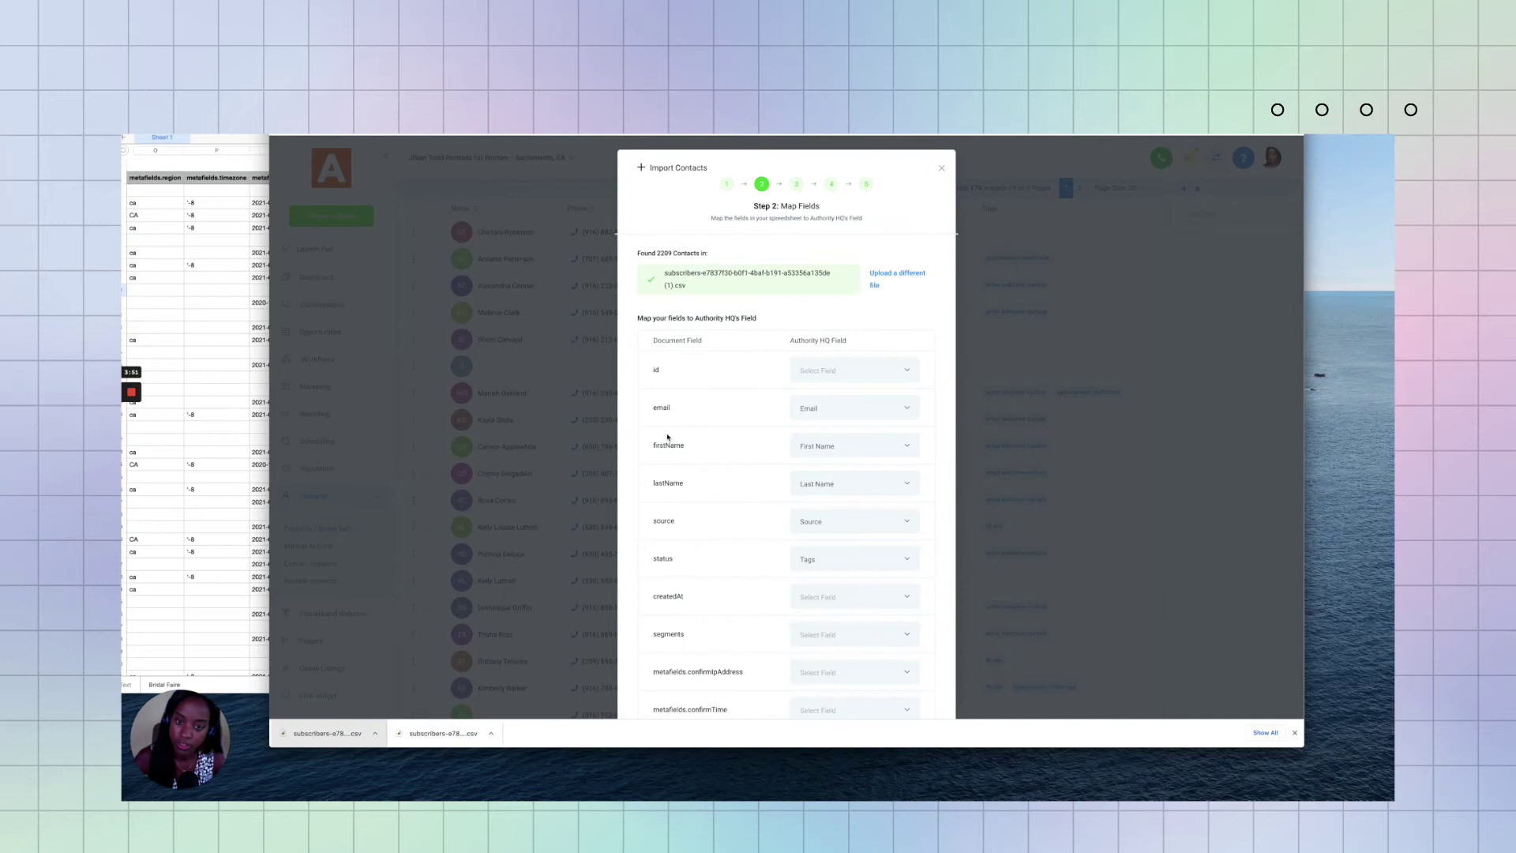
click(819, 524)
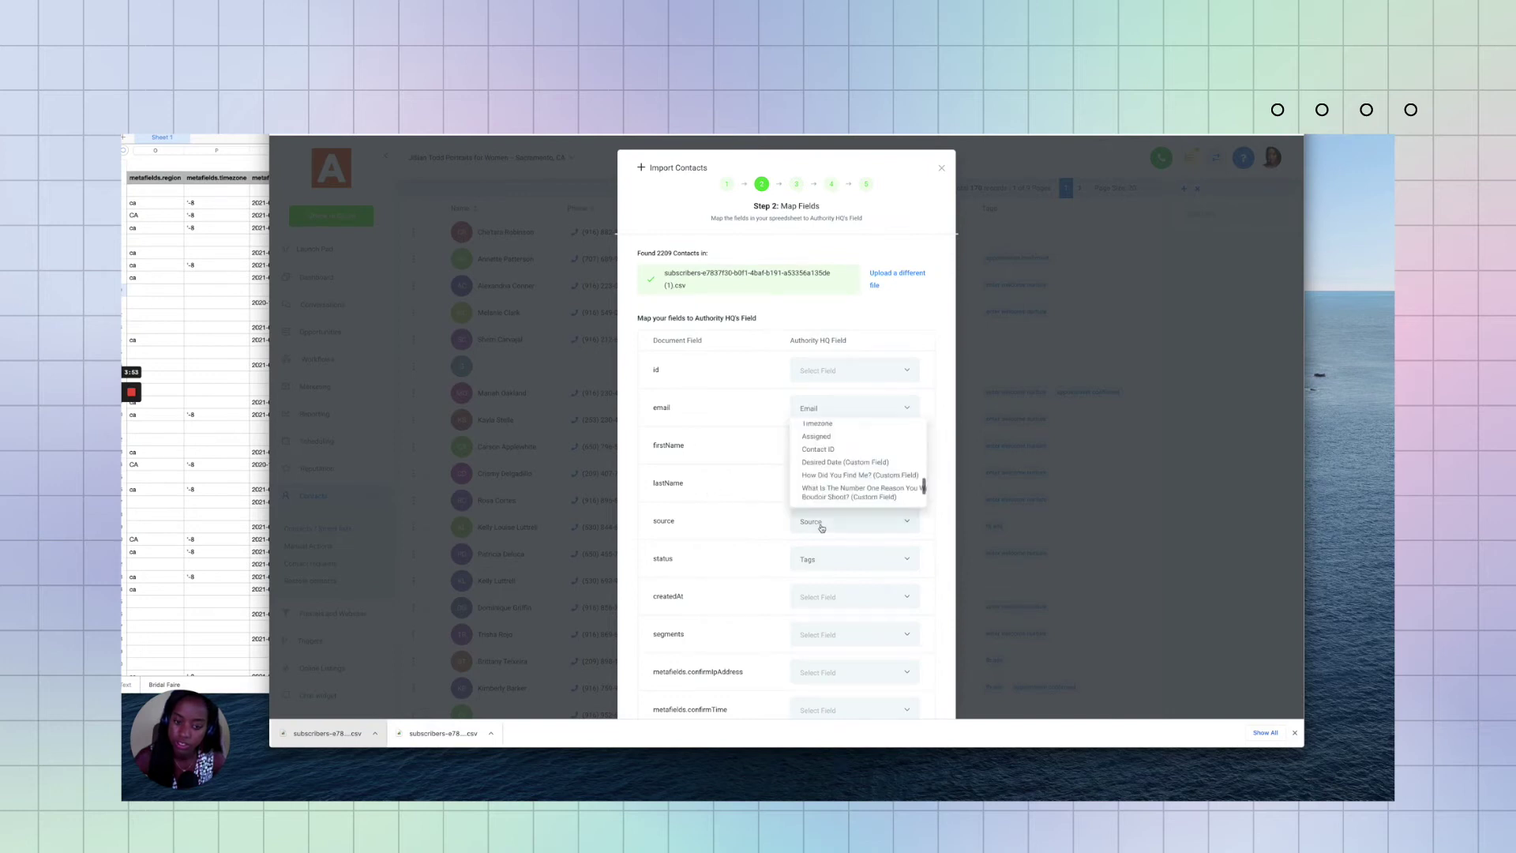
scroll(831, 450, up, 3)
click(829, 430)
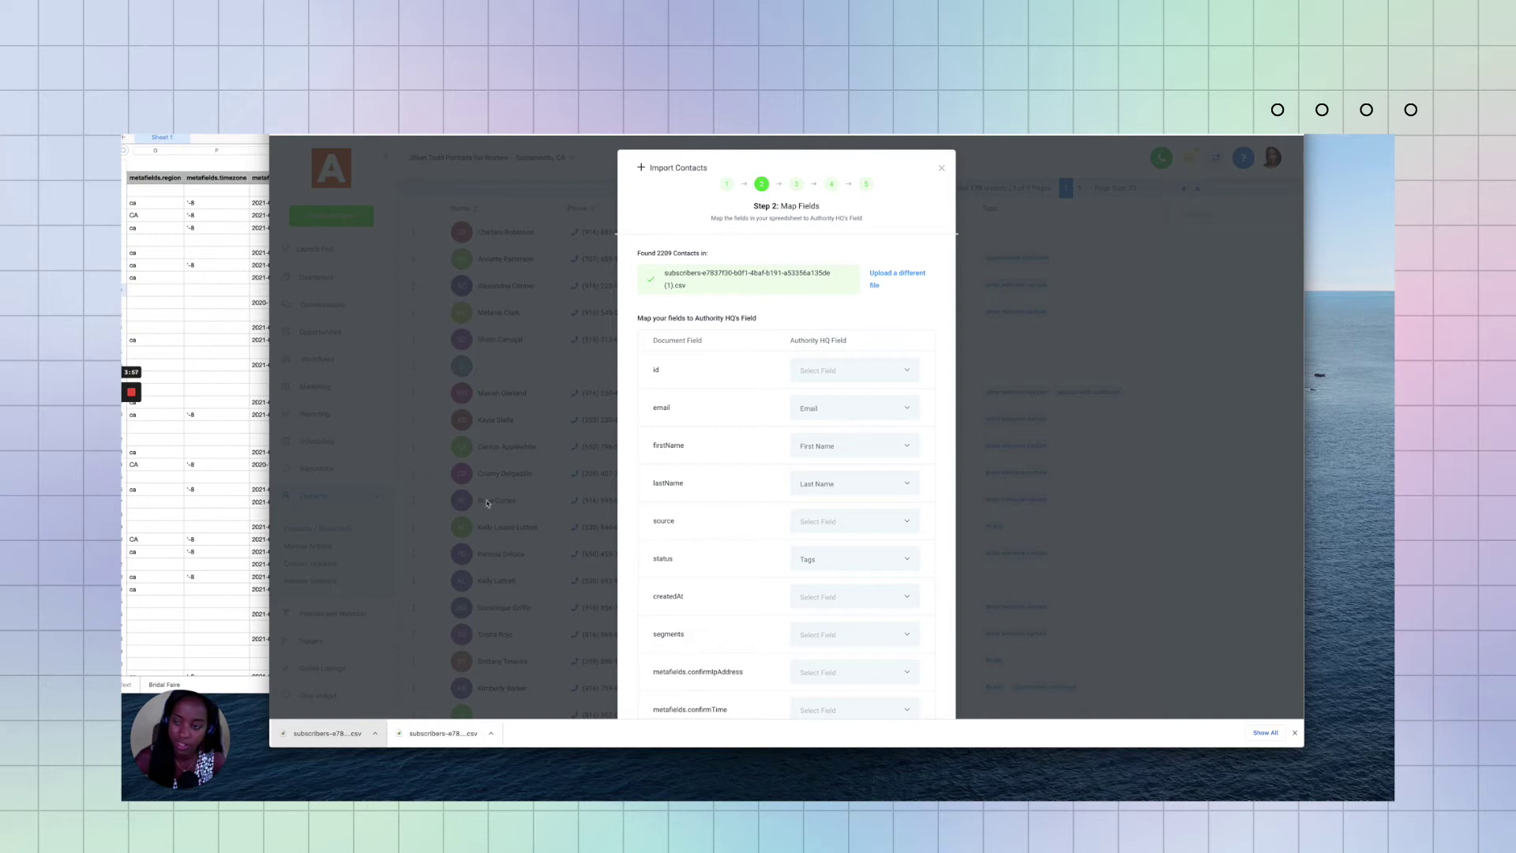
- Check the subscriber CSV columns in Numbers, then continue to the mapping confirmation preview
click(193, 472)
scroll(193, 472, left, 10)
scroll(193, 472, left, 5)
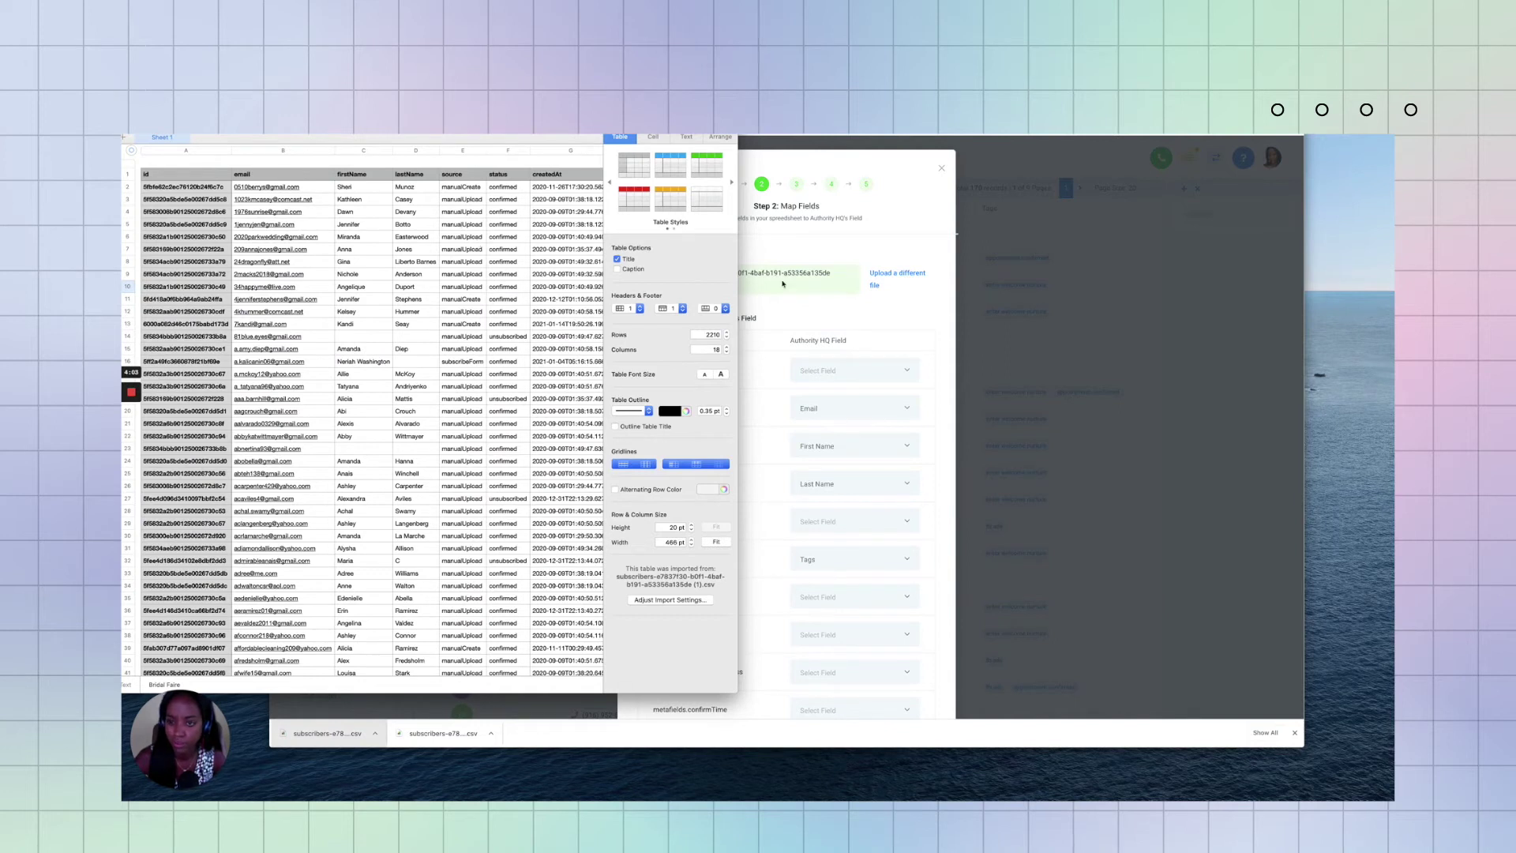
click(782, 371)
scroll(758, 409, down, 10)
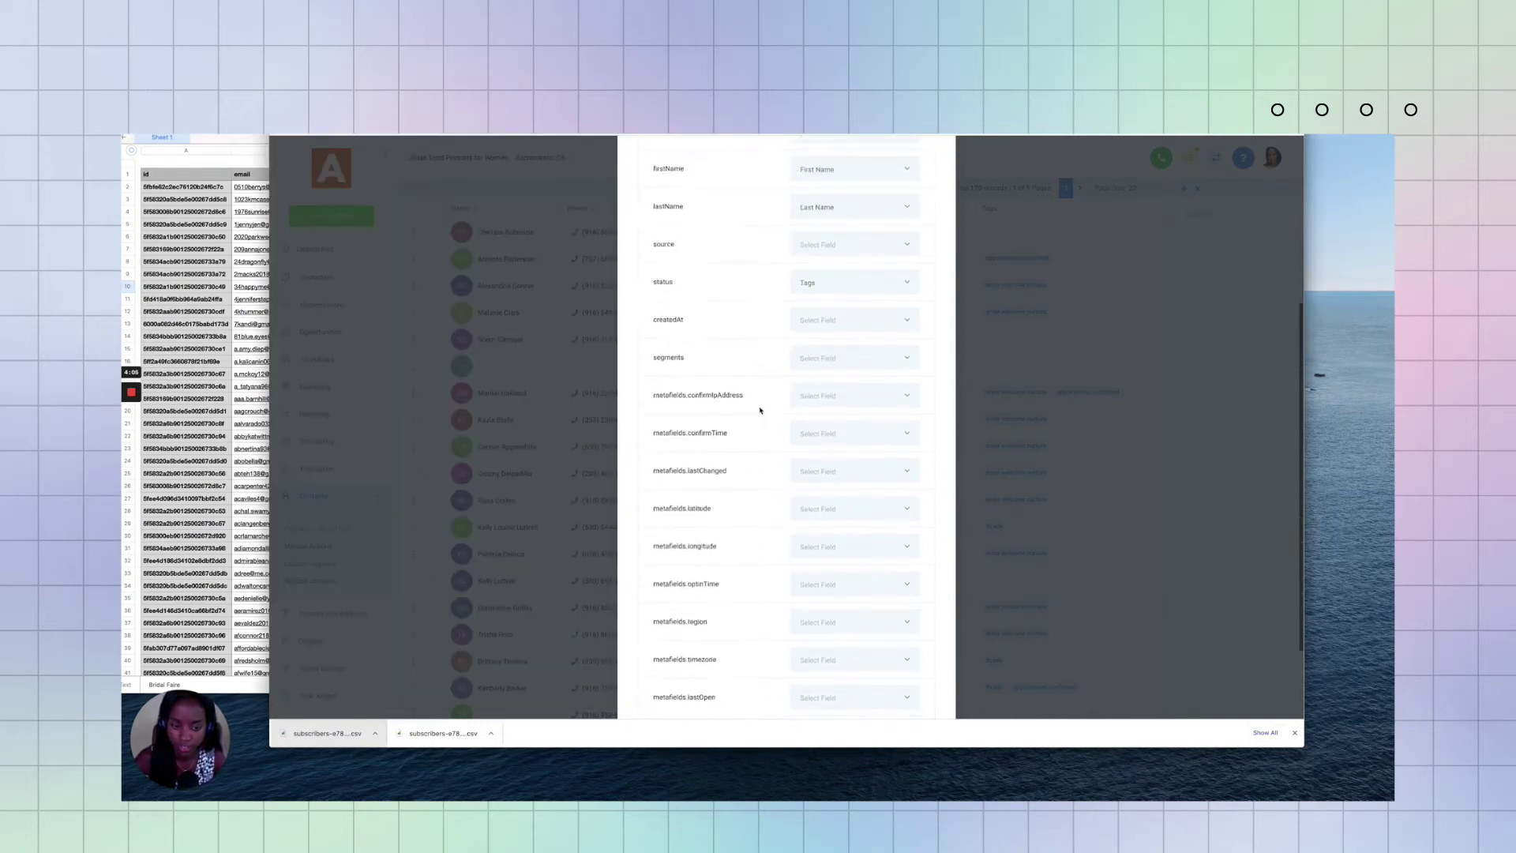
click(911, 681)
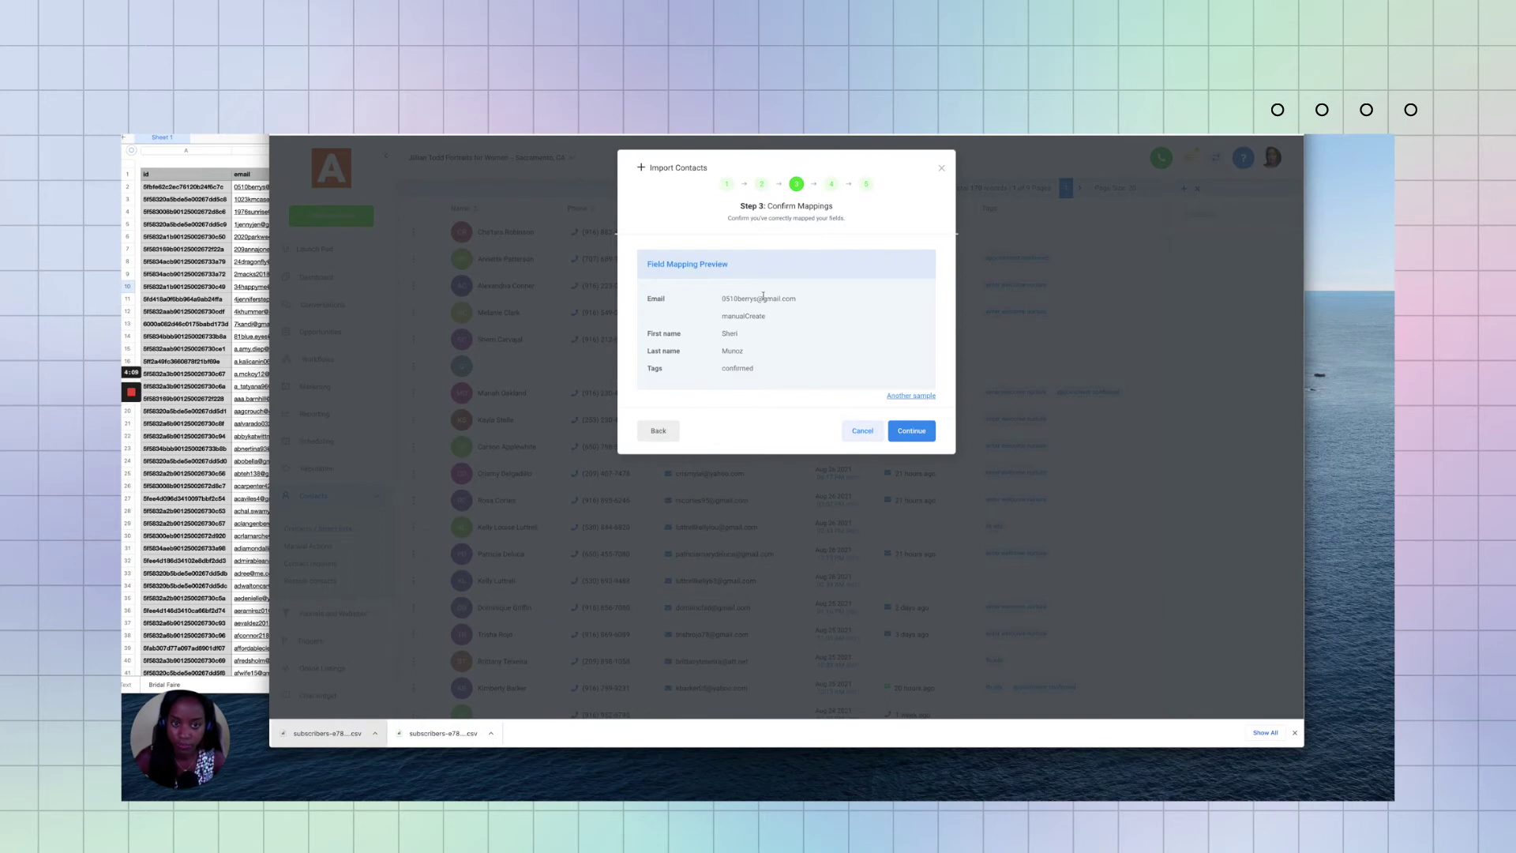
- Remap the source column to Tags and continue to the updated Step 3 preview
click(662, 431)
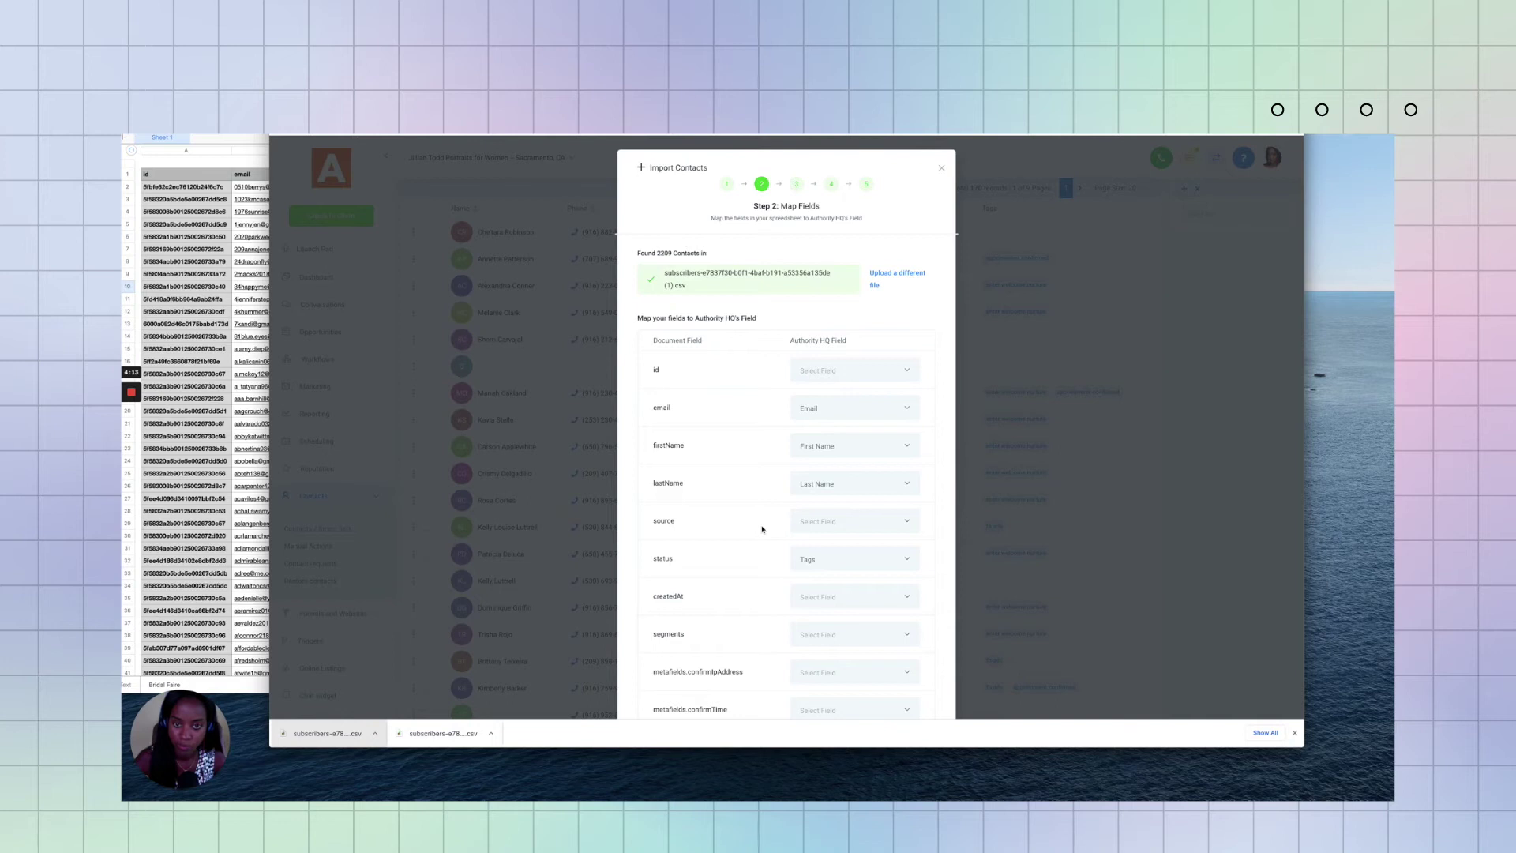
click(841, 521)
scroll(835, 436, down, 1)
scroll(836, 436, down, 5)
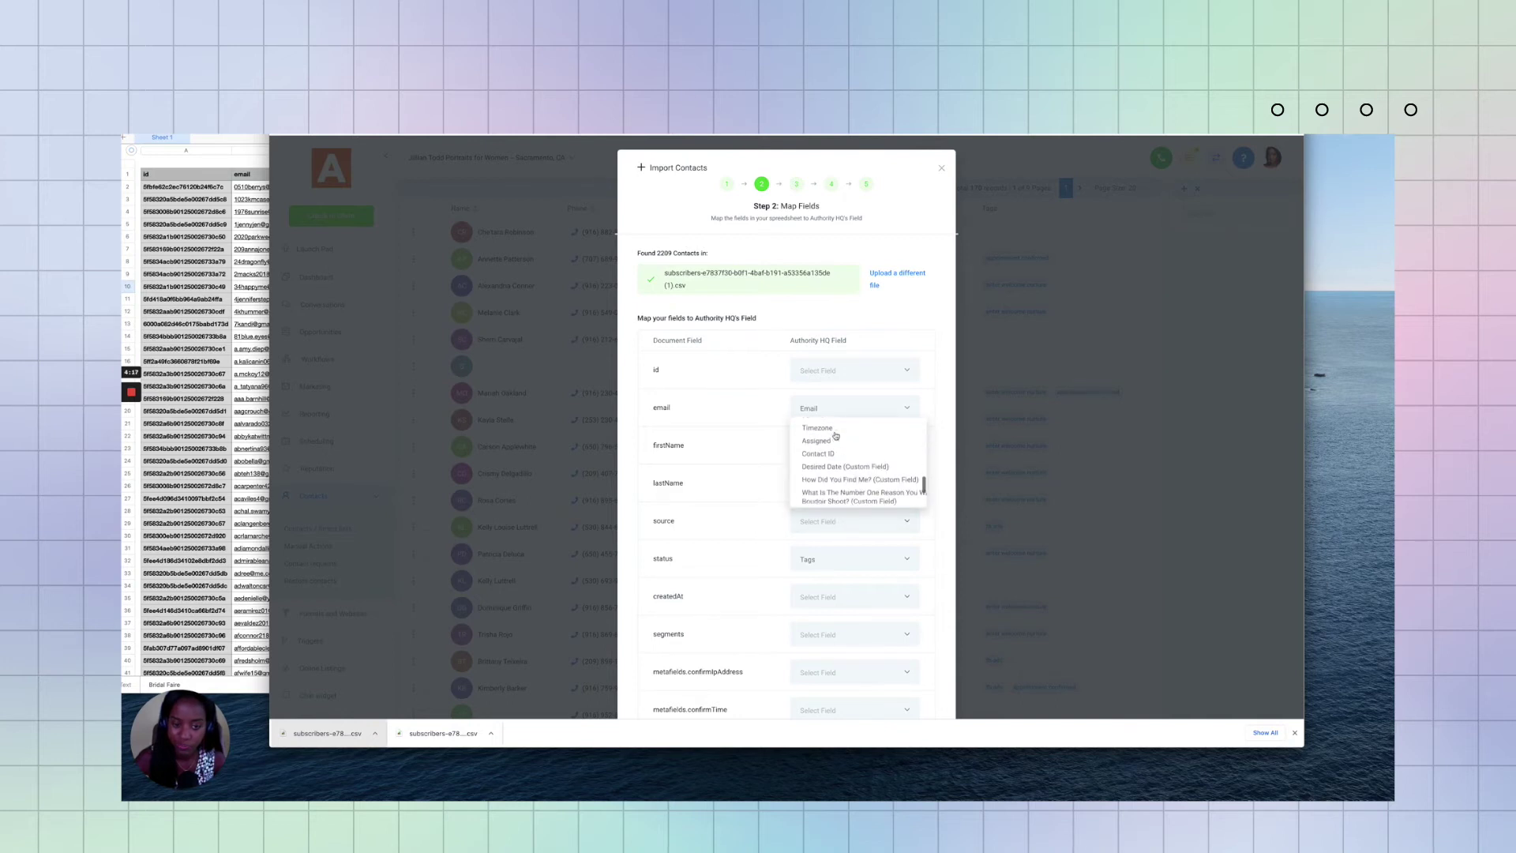
scroll(835, 436, up, 2)
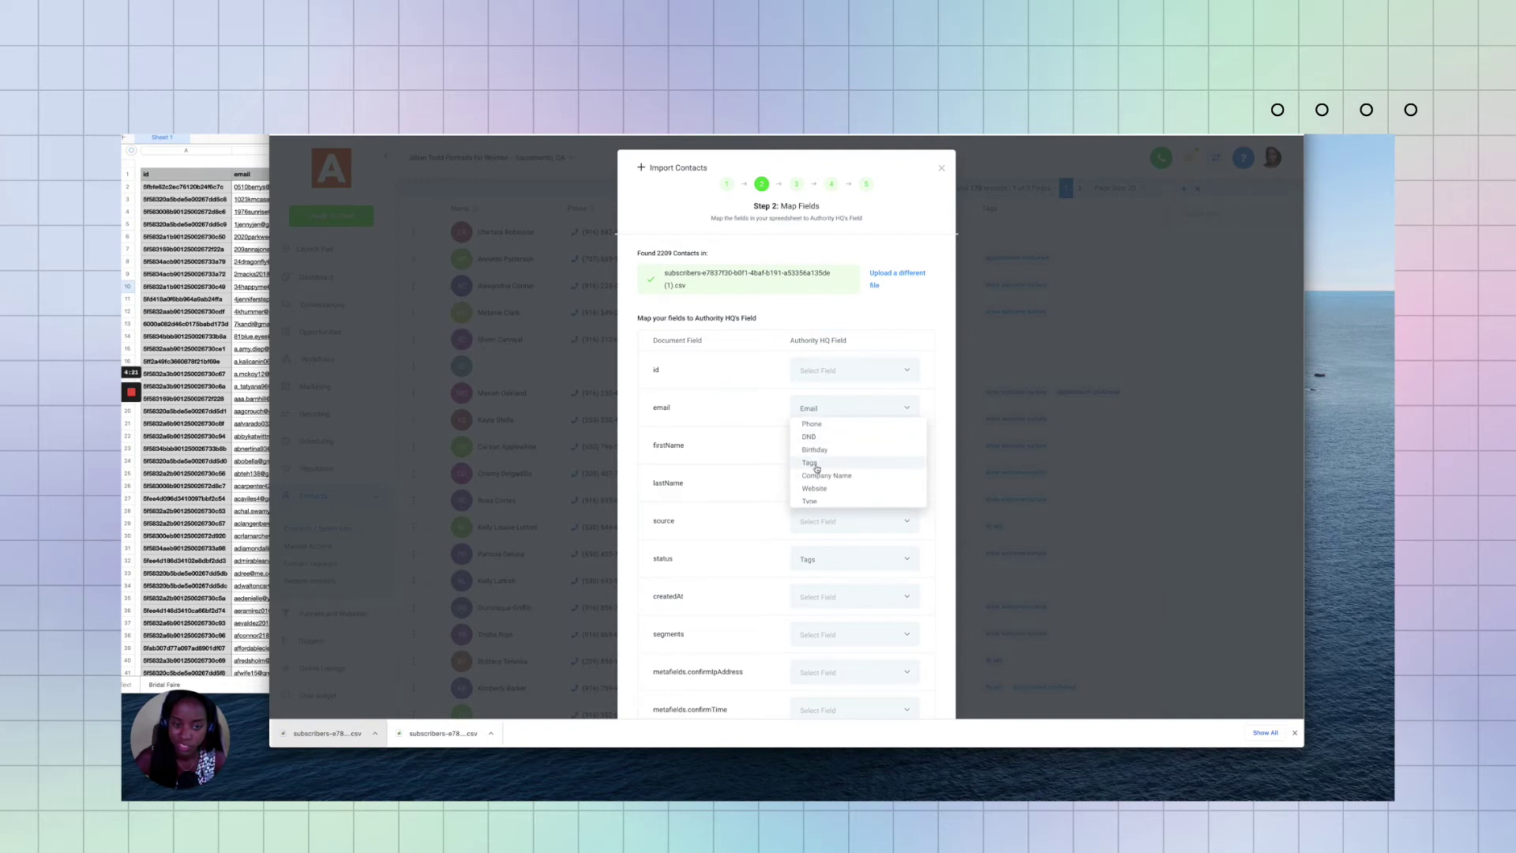
click(817, 466)
scroll(759, 548, down, 5)
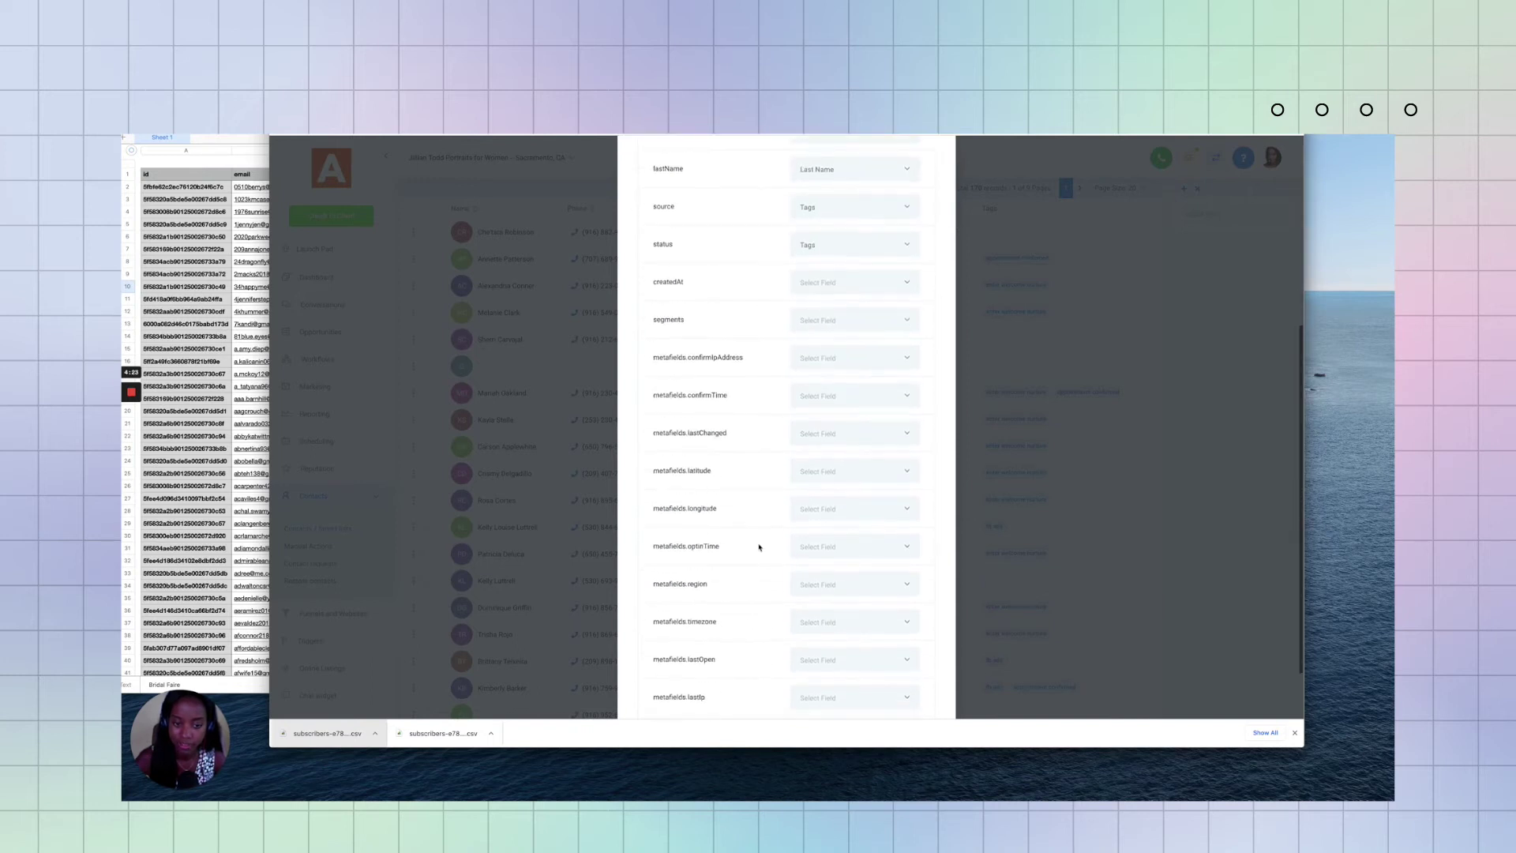
click(912, 682)
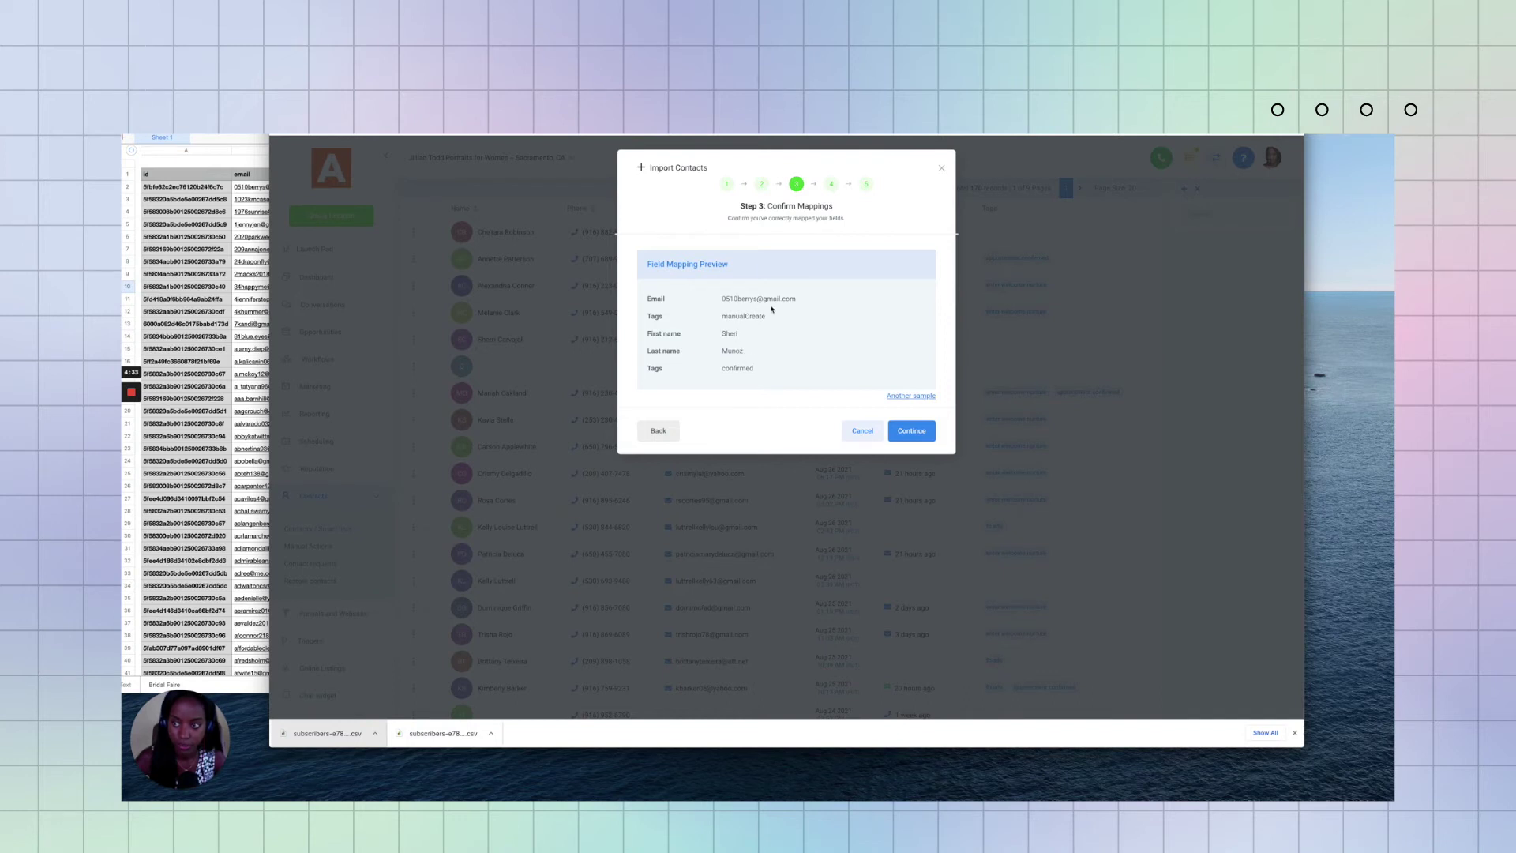
- Check the Numbers sheet columns, then accept the mappings to reach Step 4: Select Duplicate Strategy
click(252, 423)
scroll(244, 428, right, 10)
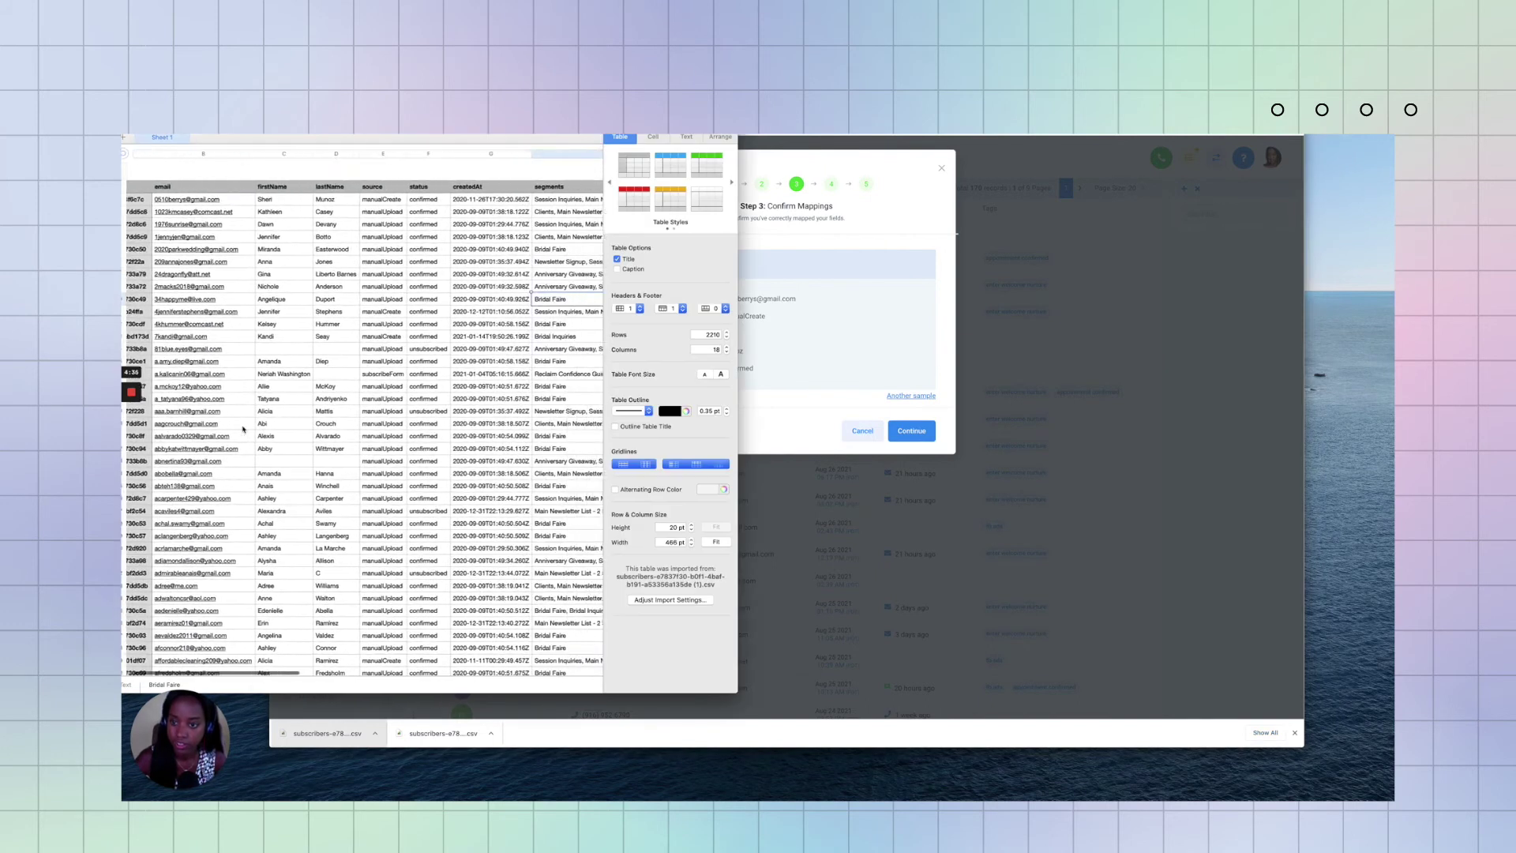
scroll(243, 429, right, 15)
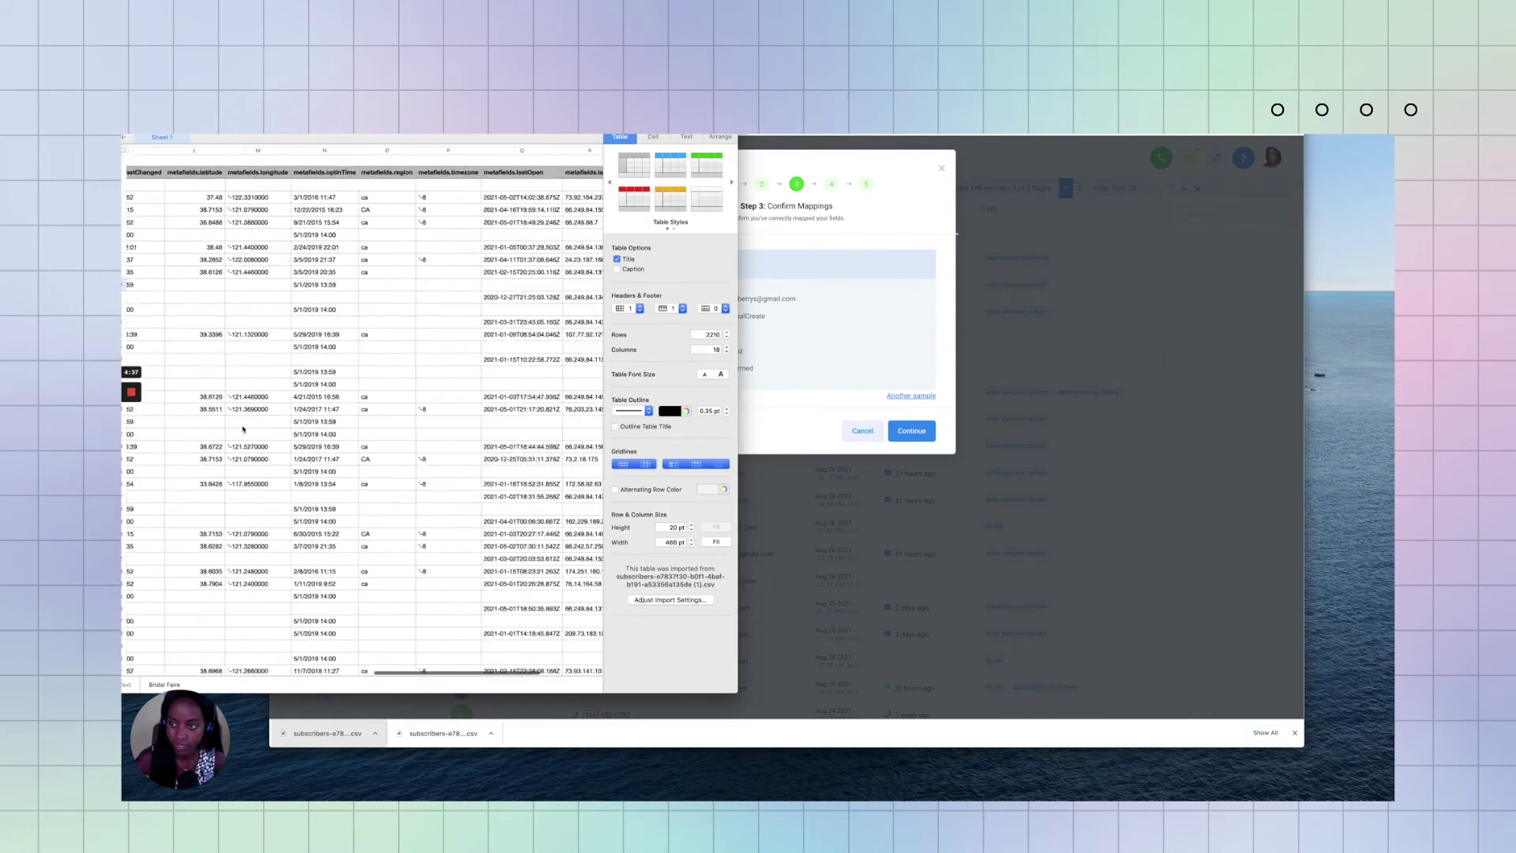
click(955, 379)
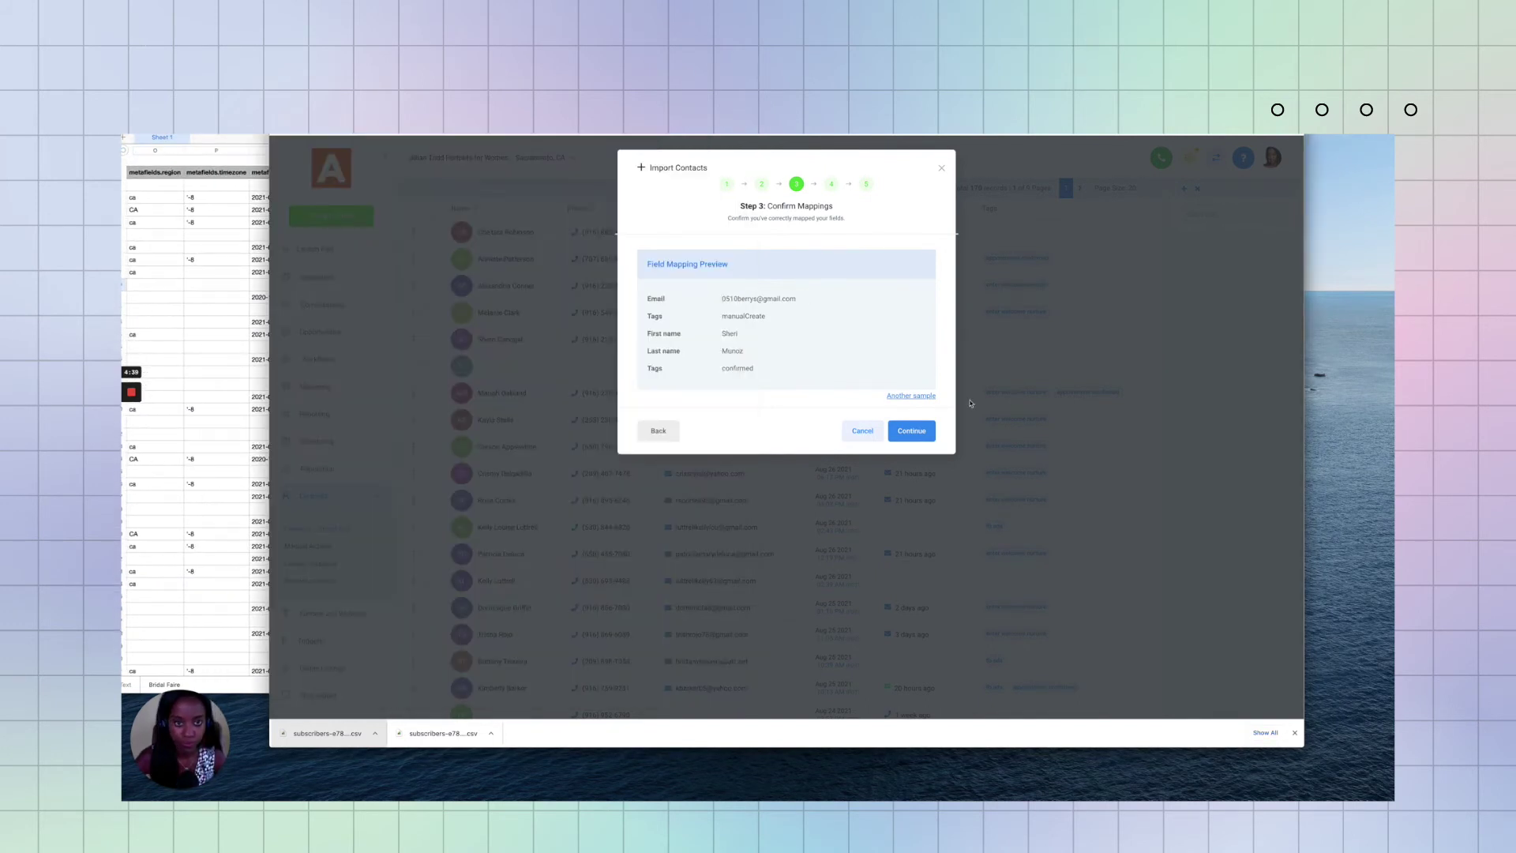
click(912, 431)
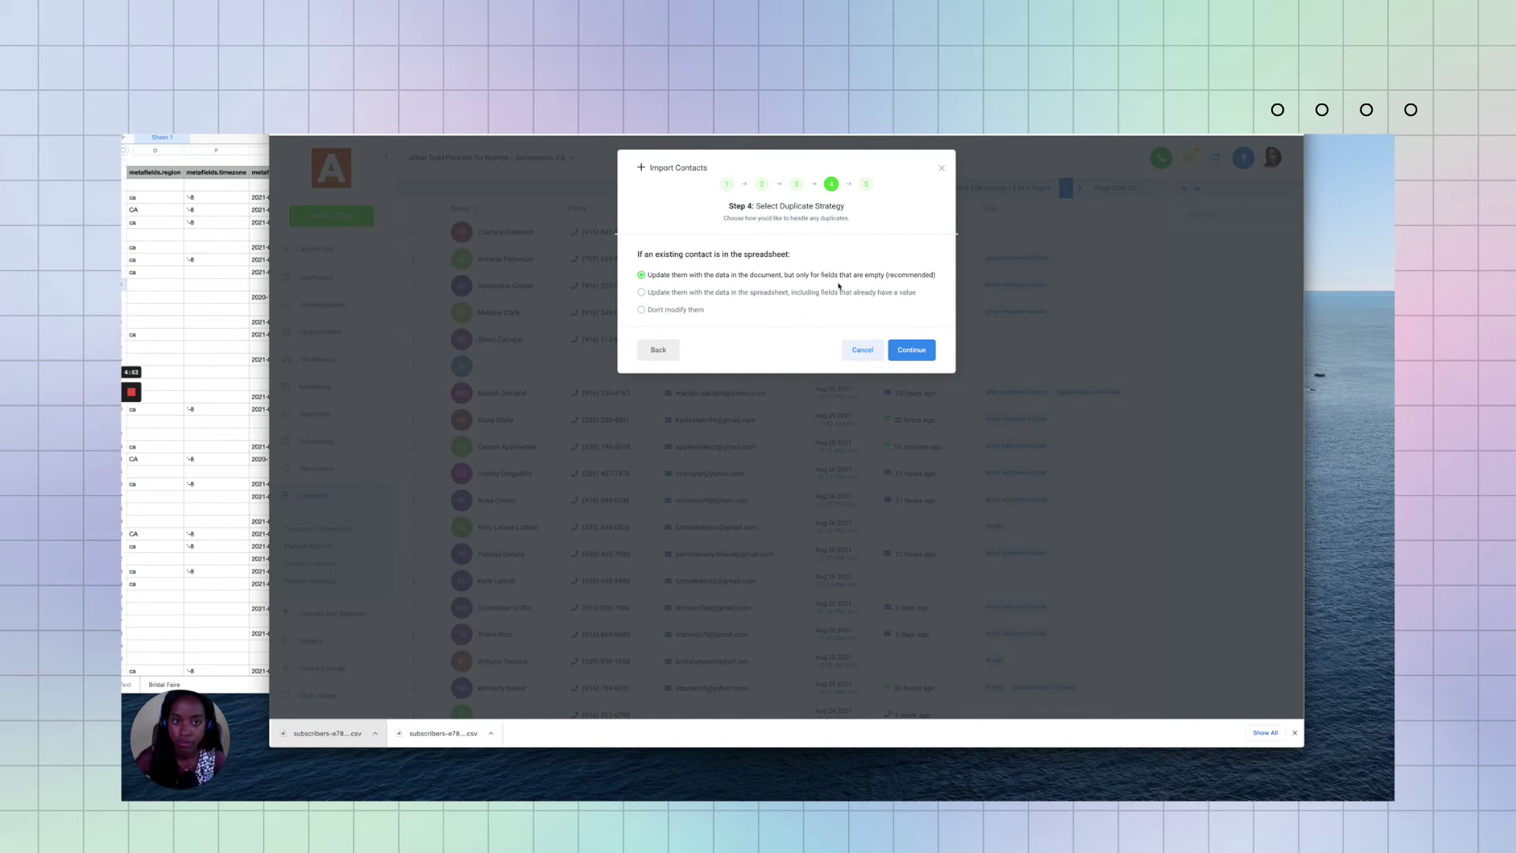
- Keep updating only empty fields for existing contacts and start importing the 2209 contacts
click(912, 350)
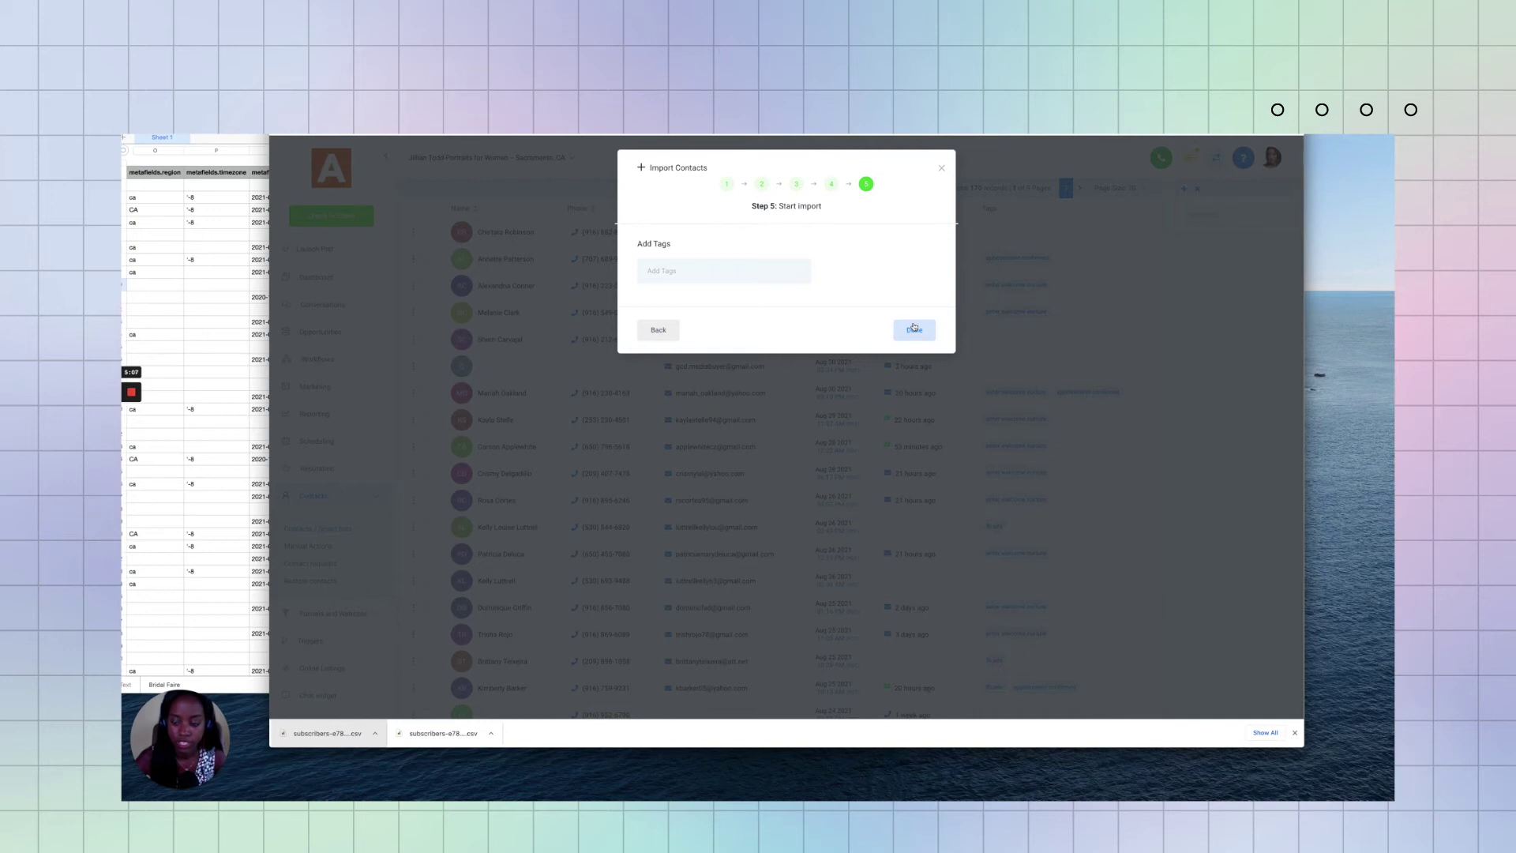
click(913, 328)
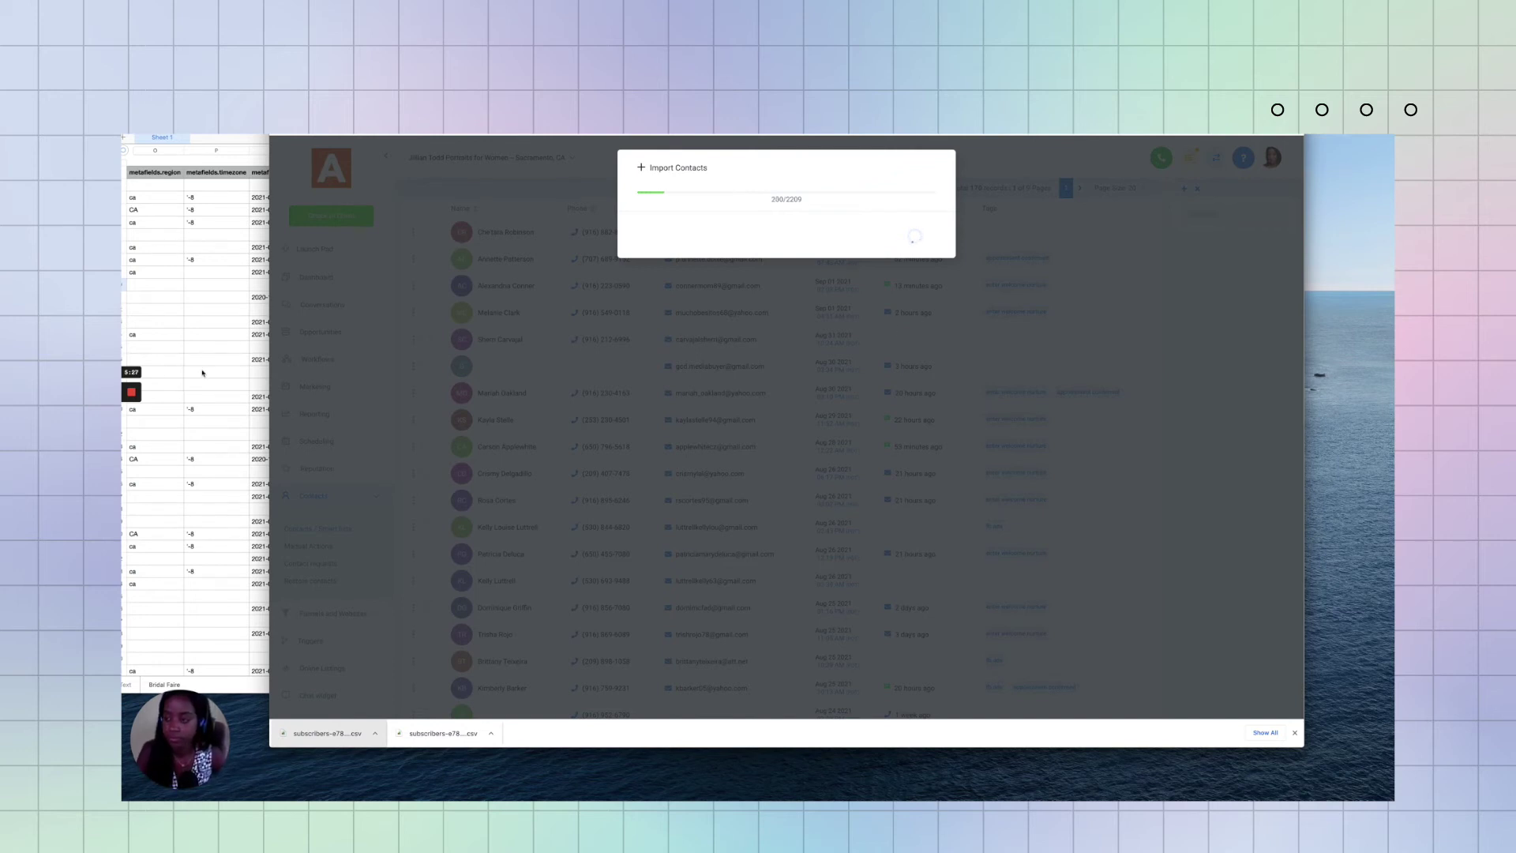
- Scroll the refreshed contacts list and reload it to update the record count
mouse_move(131, 412)
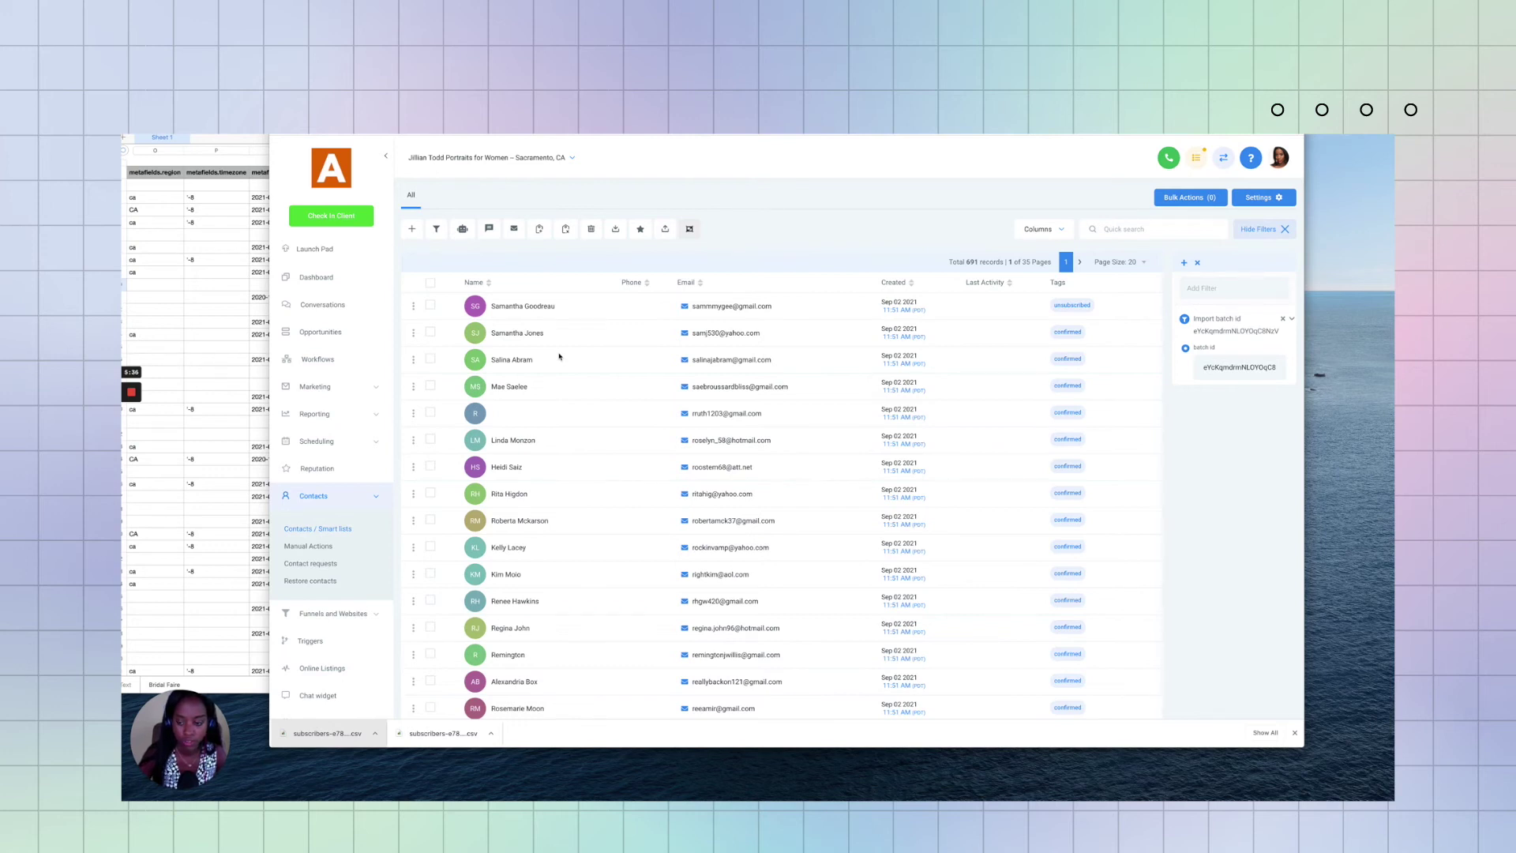
scroll(559, 356, down, 3)
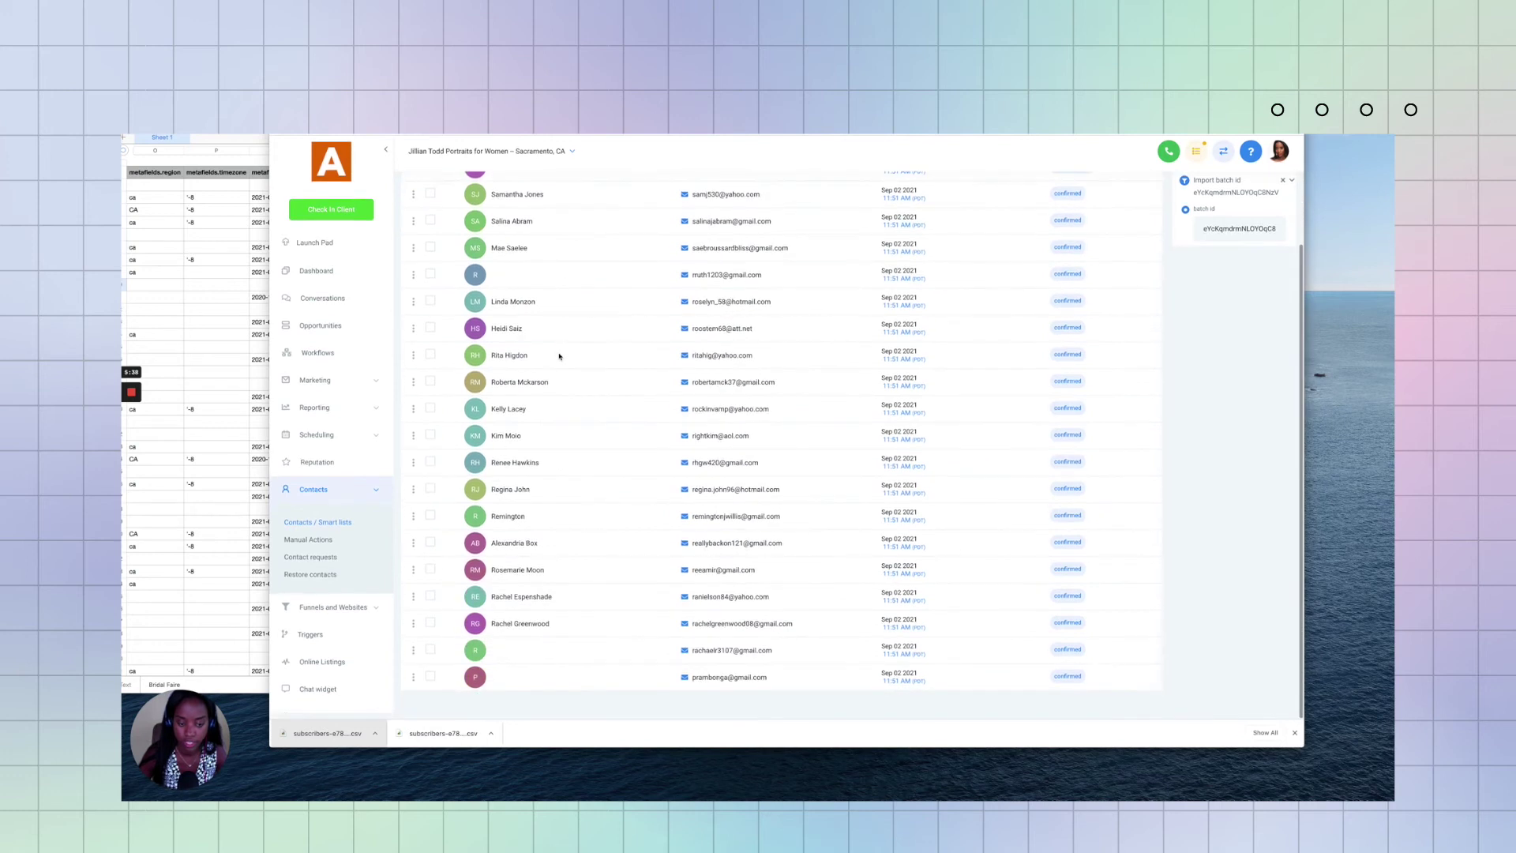
scroll(559, 356, up, 3)
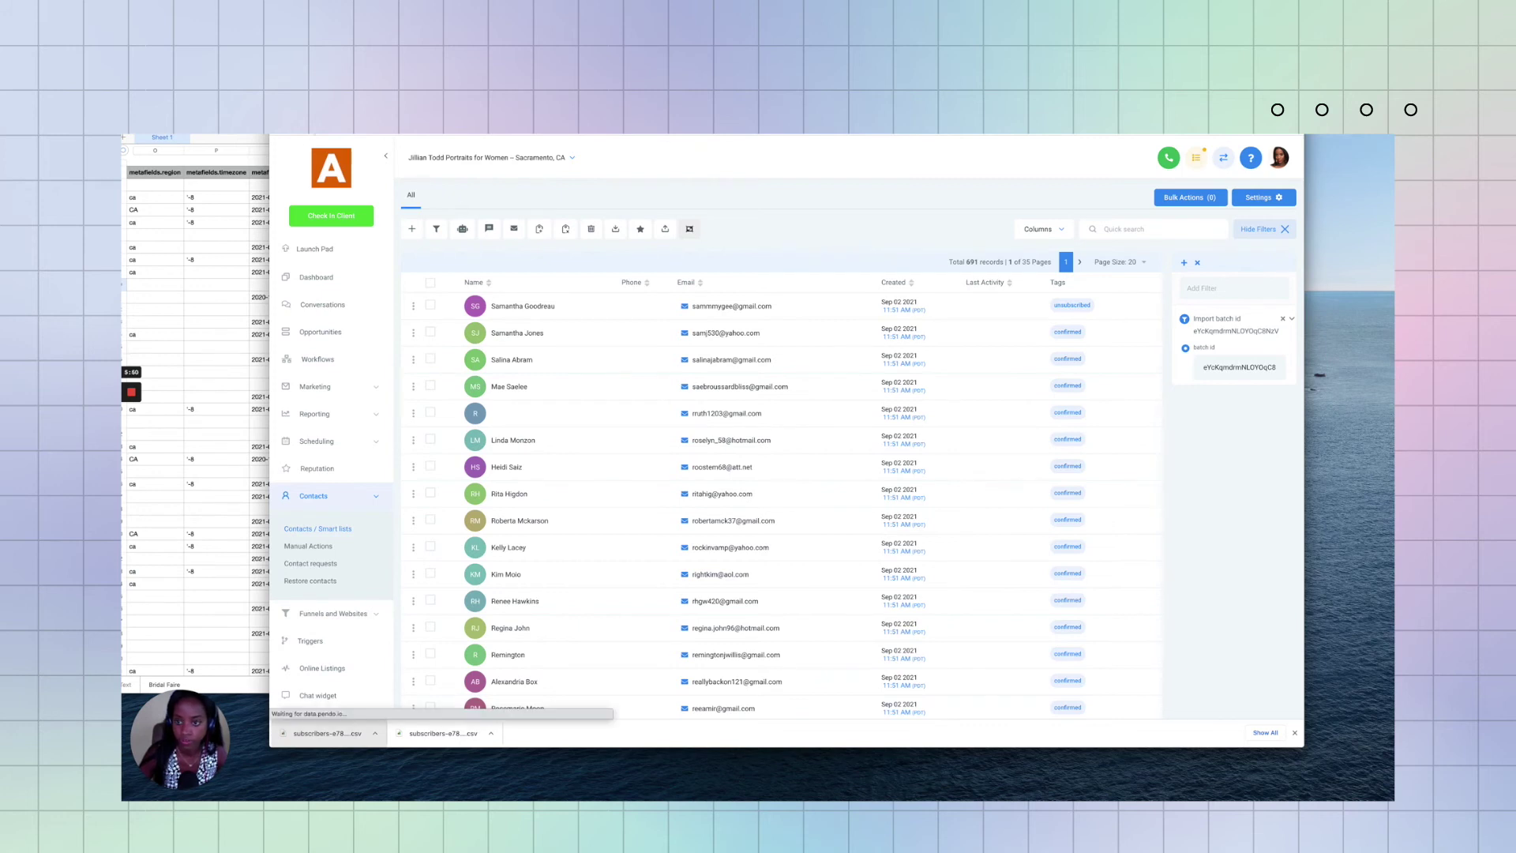
key(super+r)
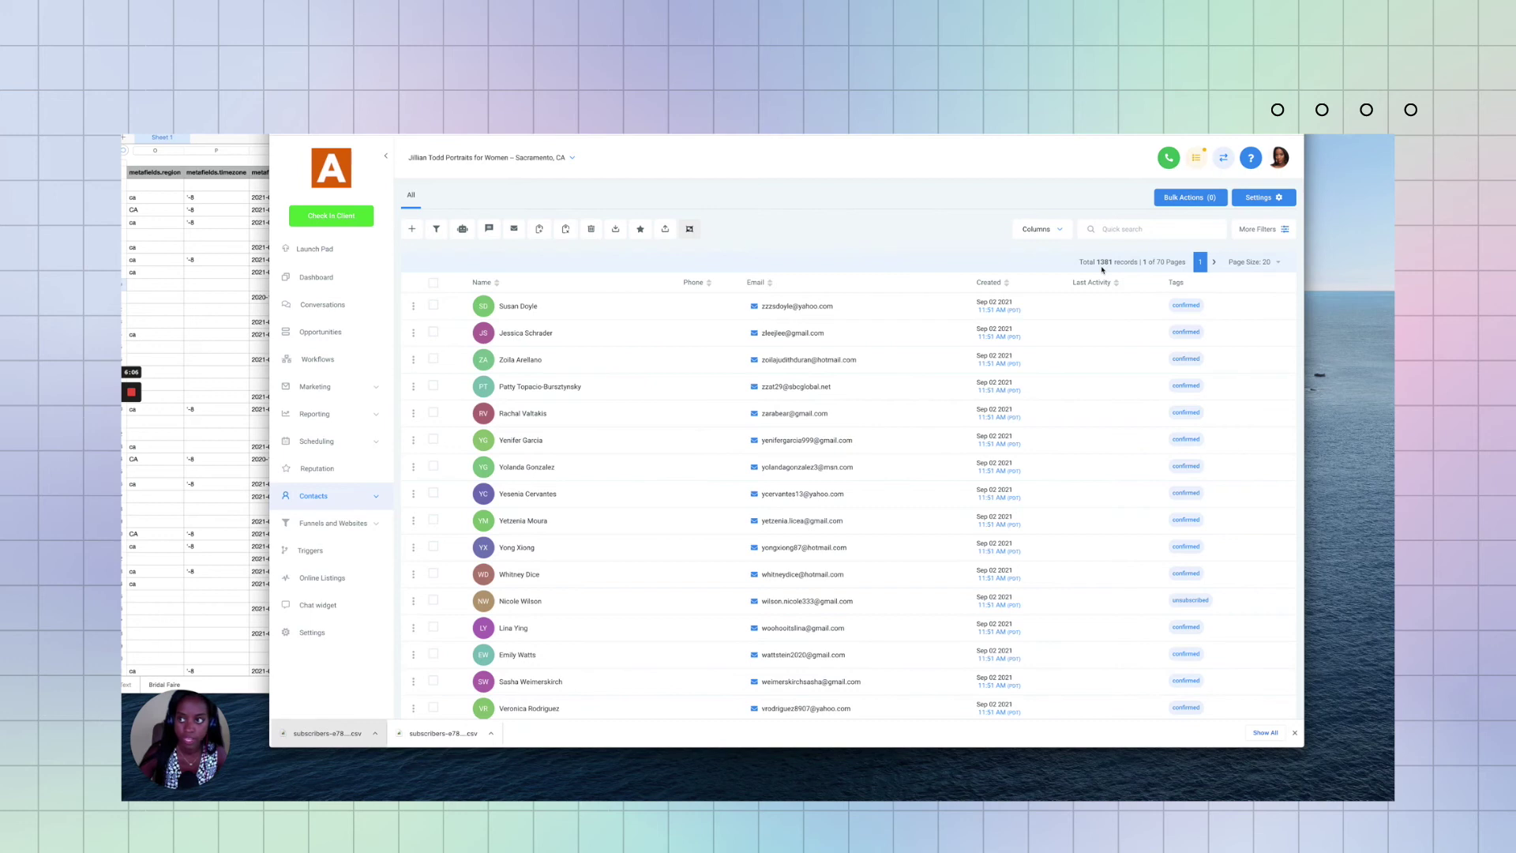
- Scroll the Numbers subscriber sheet to its last row, then return to the contacts list
click(224, 350)
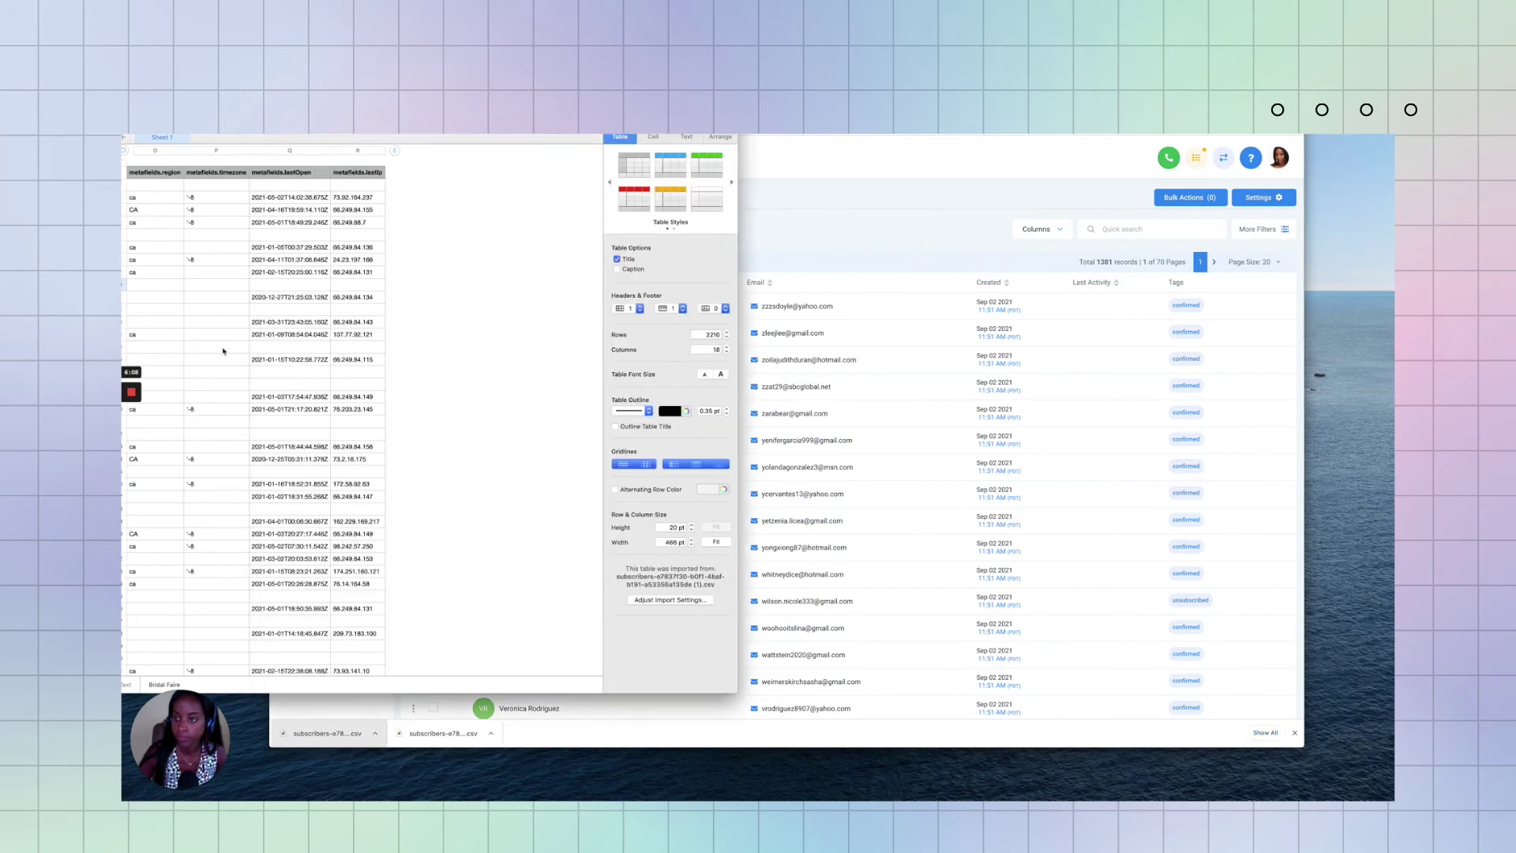
scroll(223, 350, left, 10)
scroll(223, 349, down, 20)
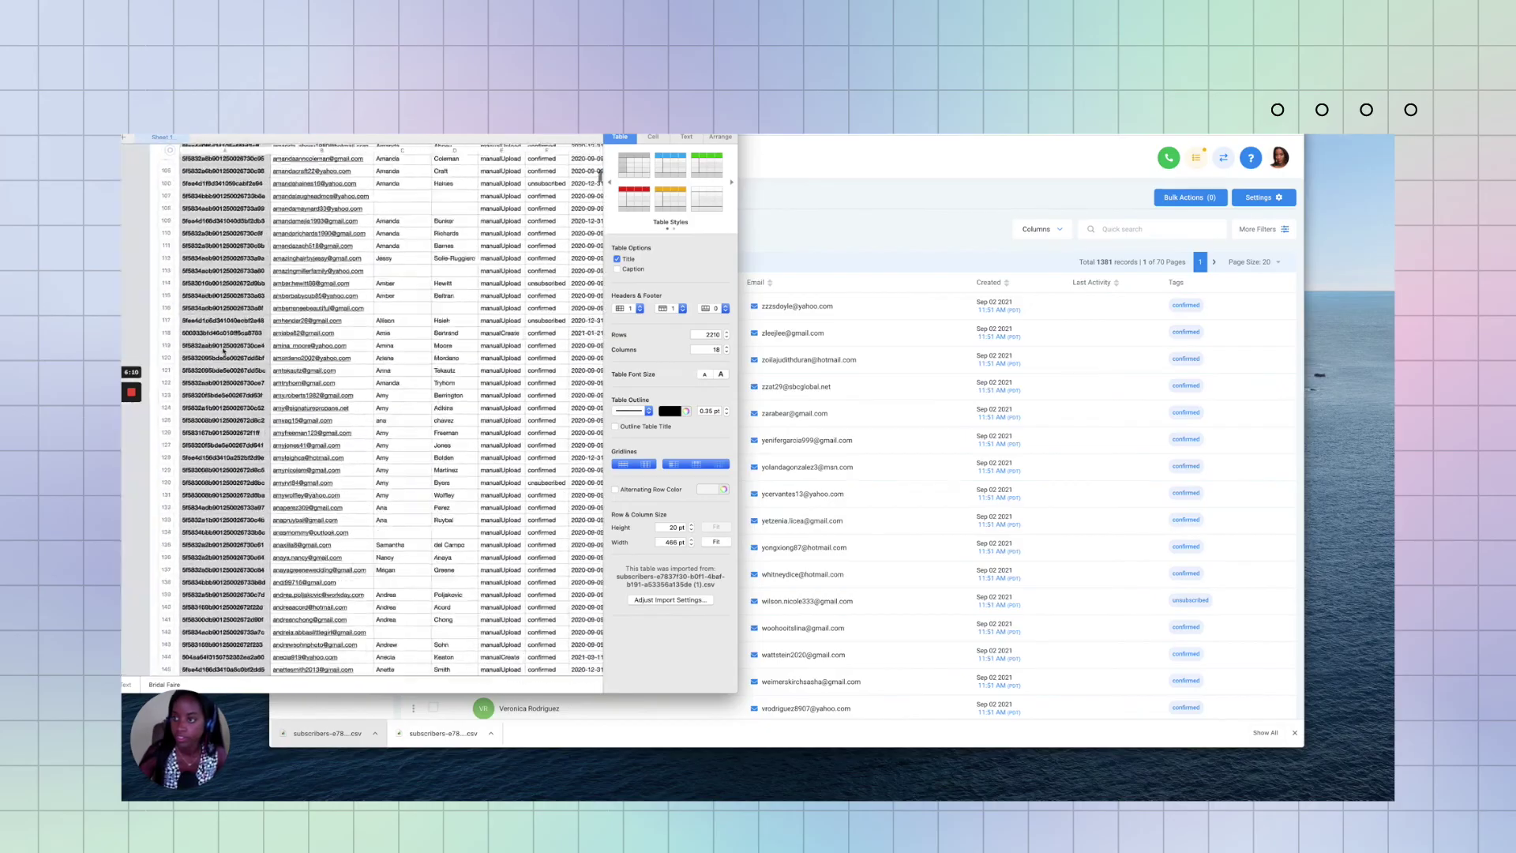
scroll(223, 350, down, 20)
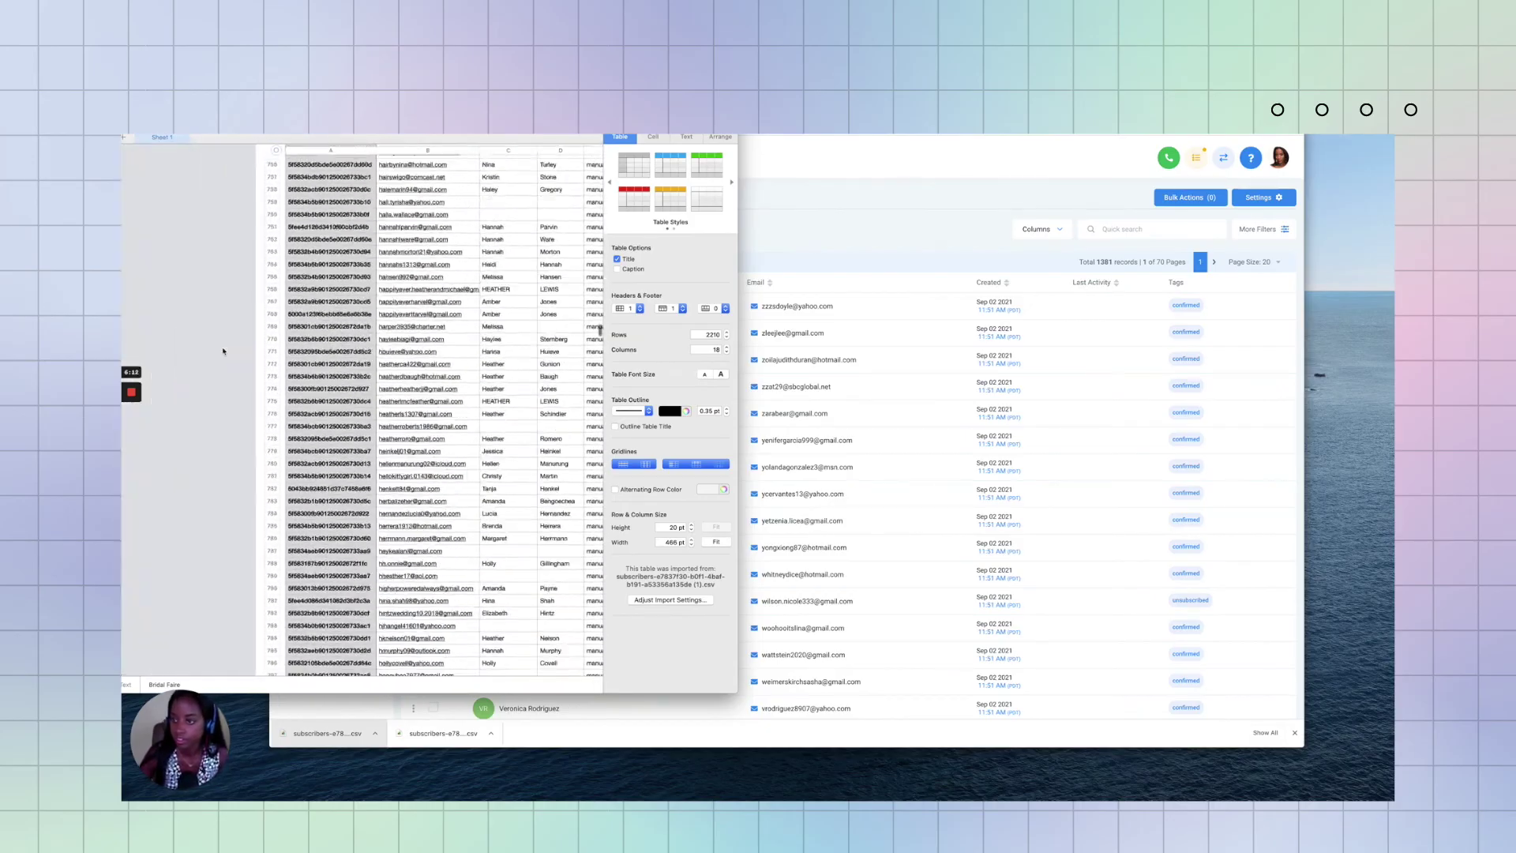
scroll(223, 350, down, 20)
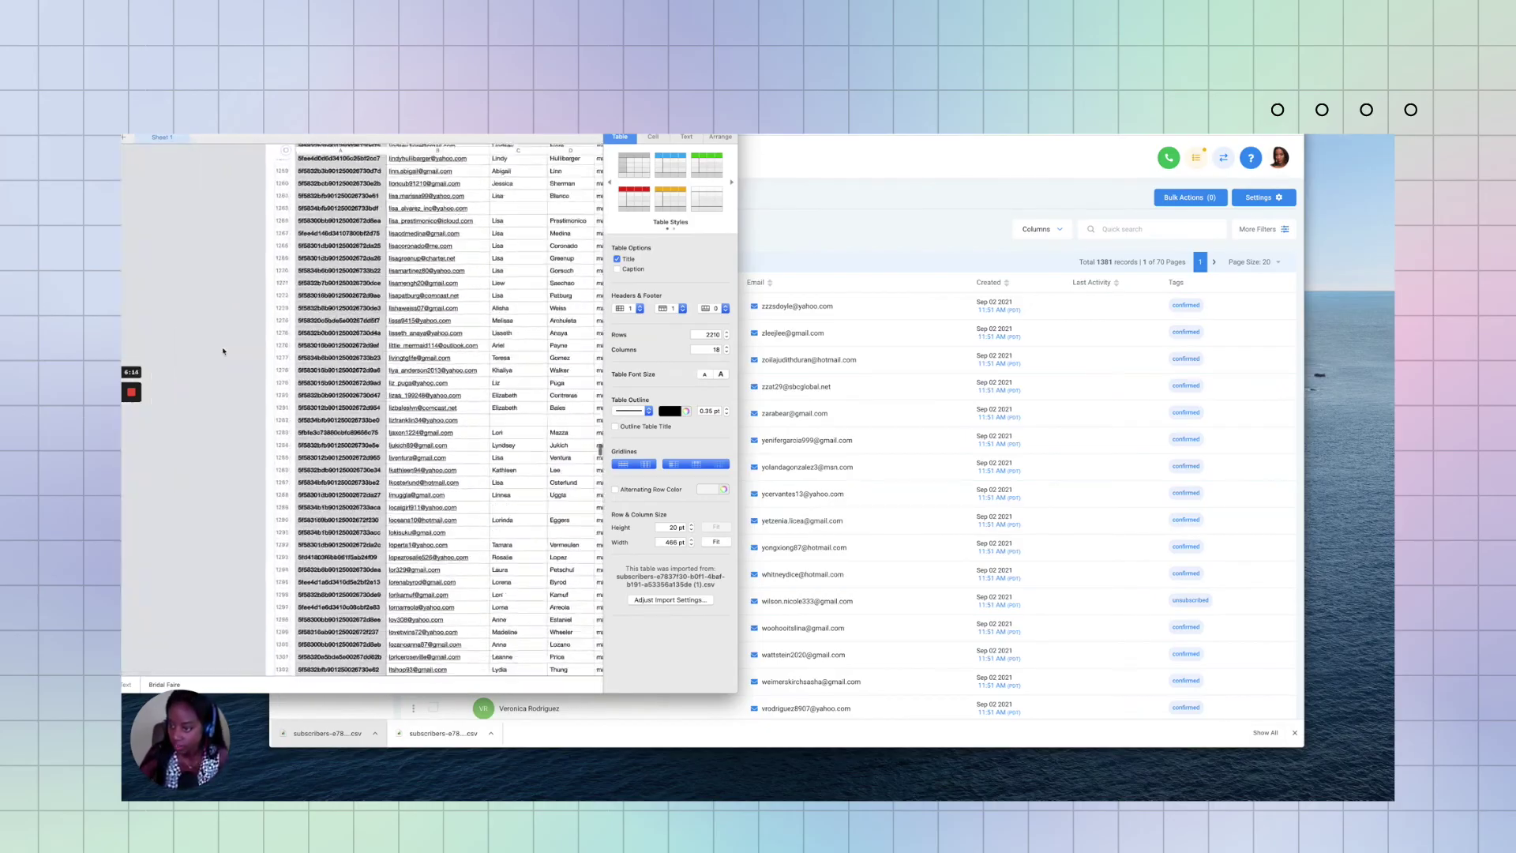
scroll(224, 352, down, 20)
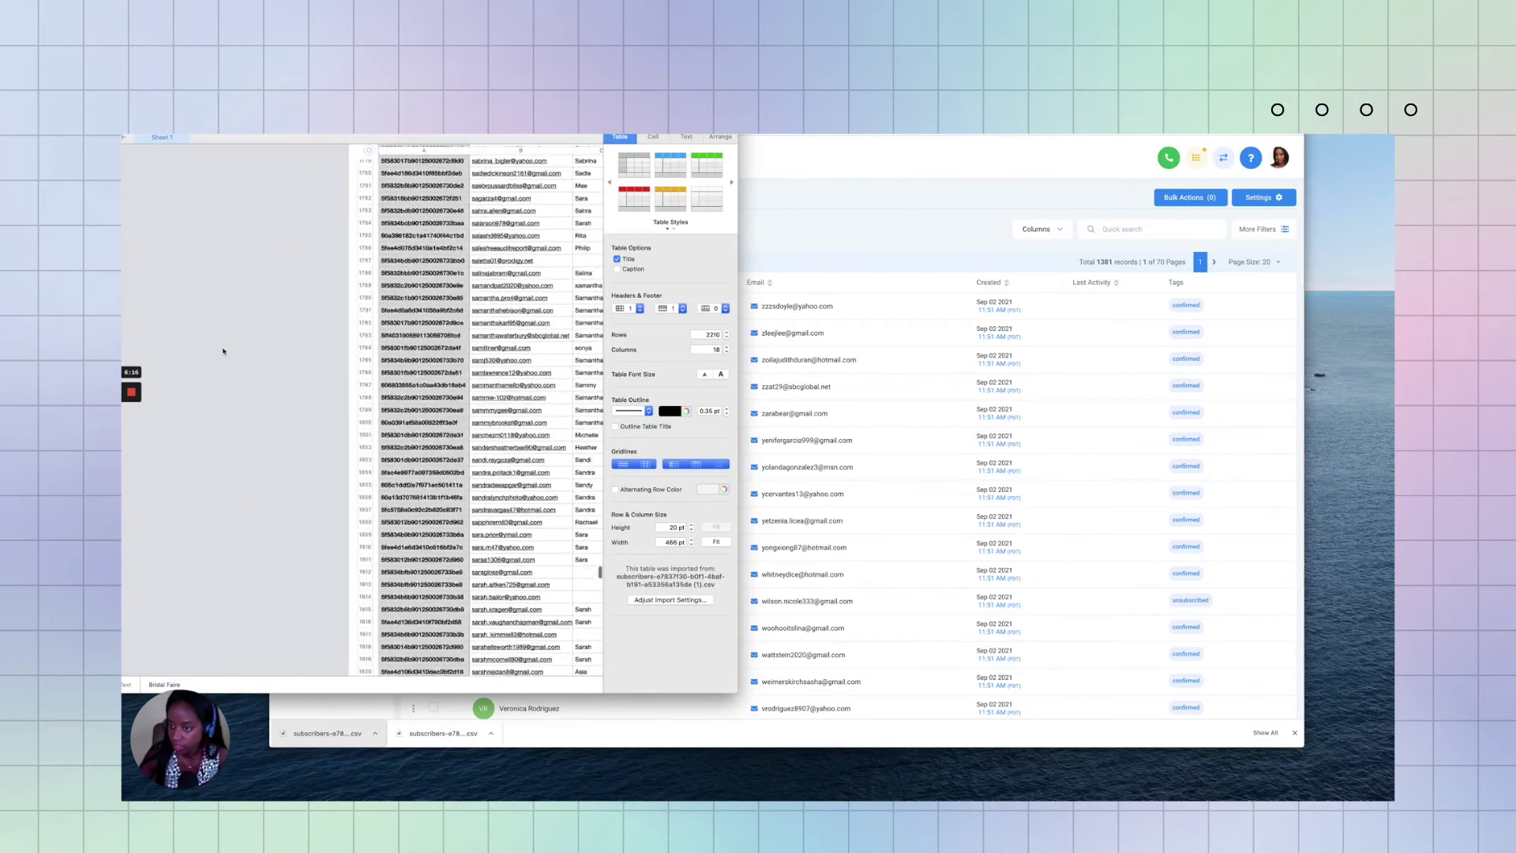
scroll(223, 351, down, 12)
scroll(223, 351, right, 5)
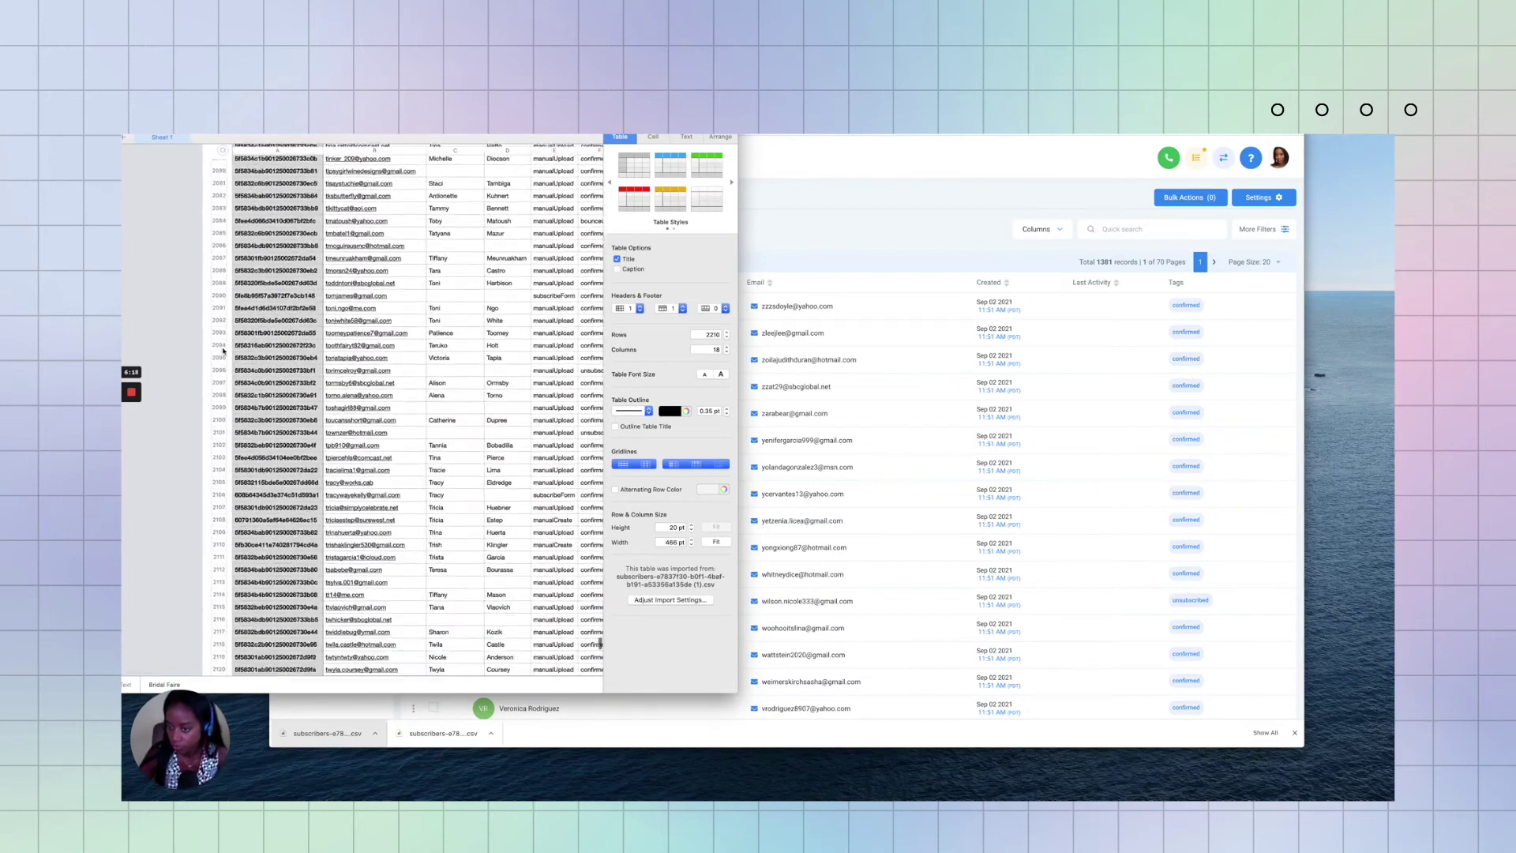
scroll(224, 349, right, 5)
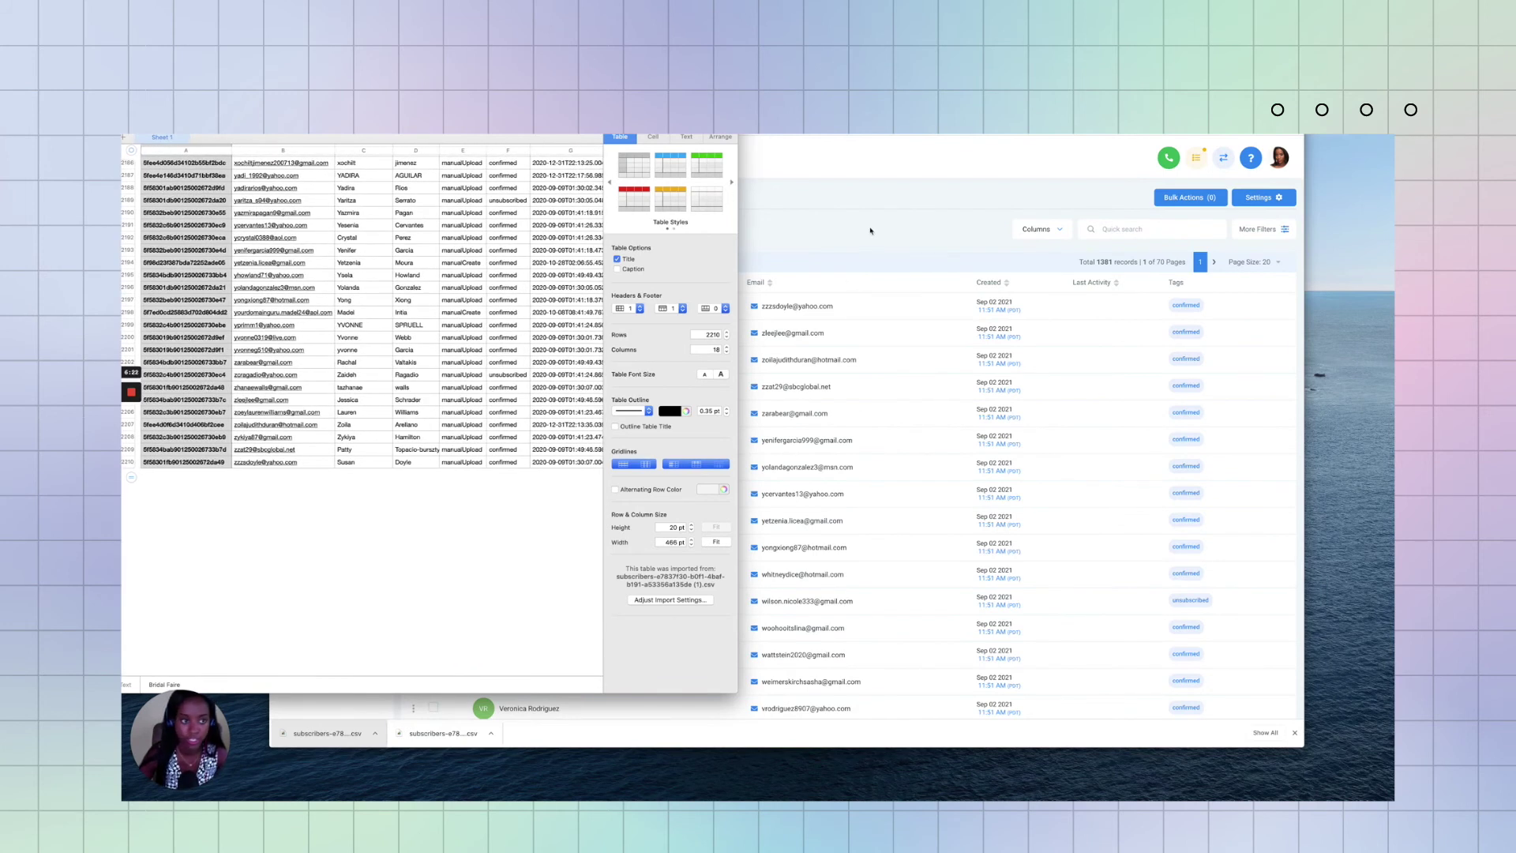
click(1138, 295)
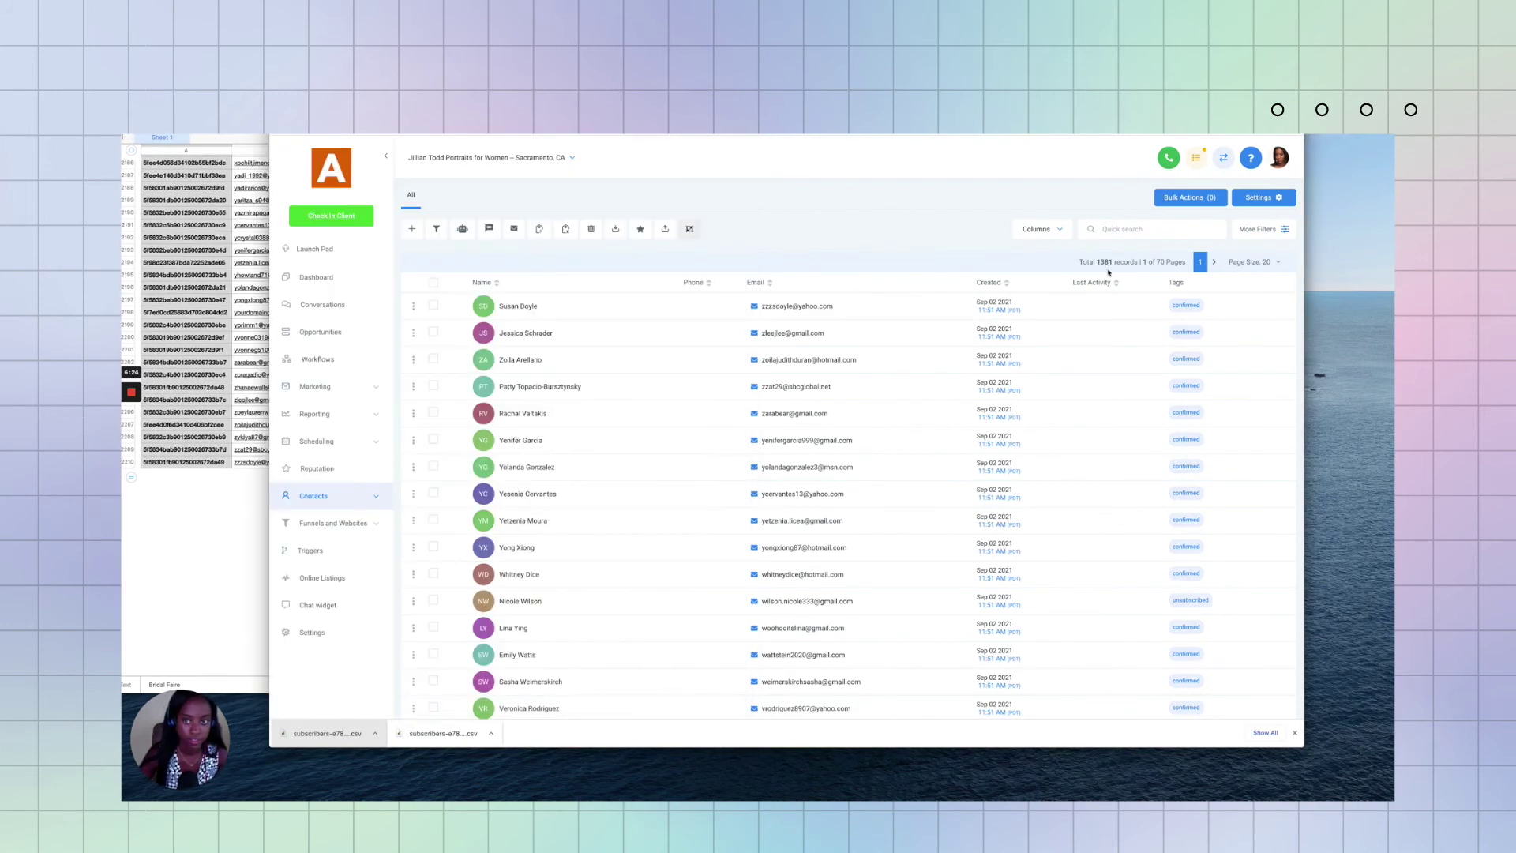
- Reload the contacts list until it totals 2373 records, then open an unsubscribed contact
double_click(1103, 261)
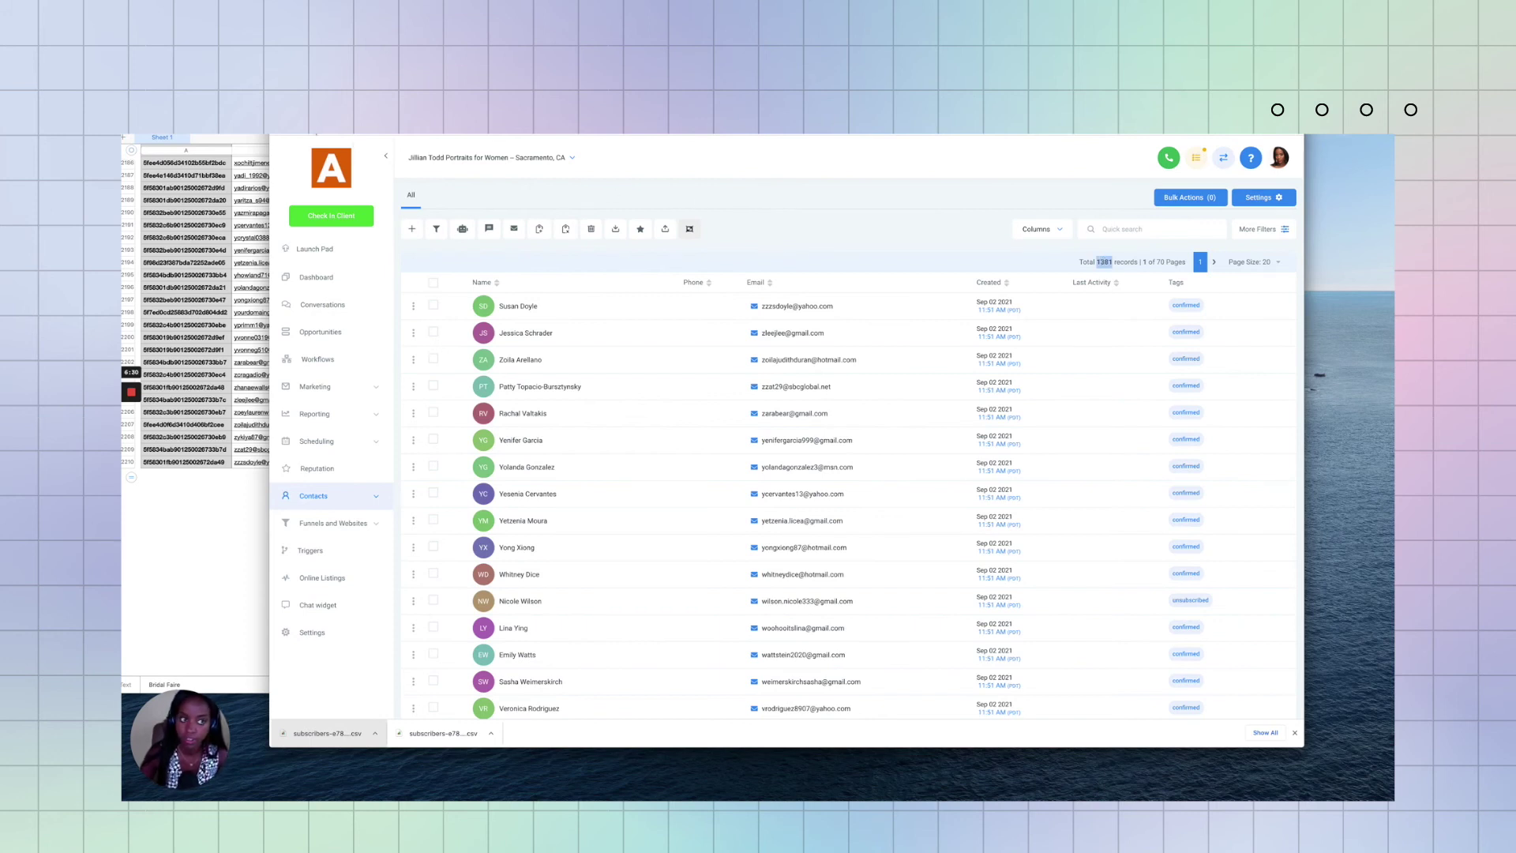
key(super+r)
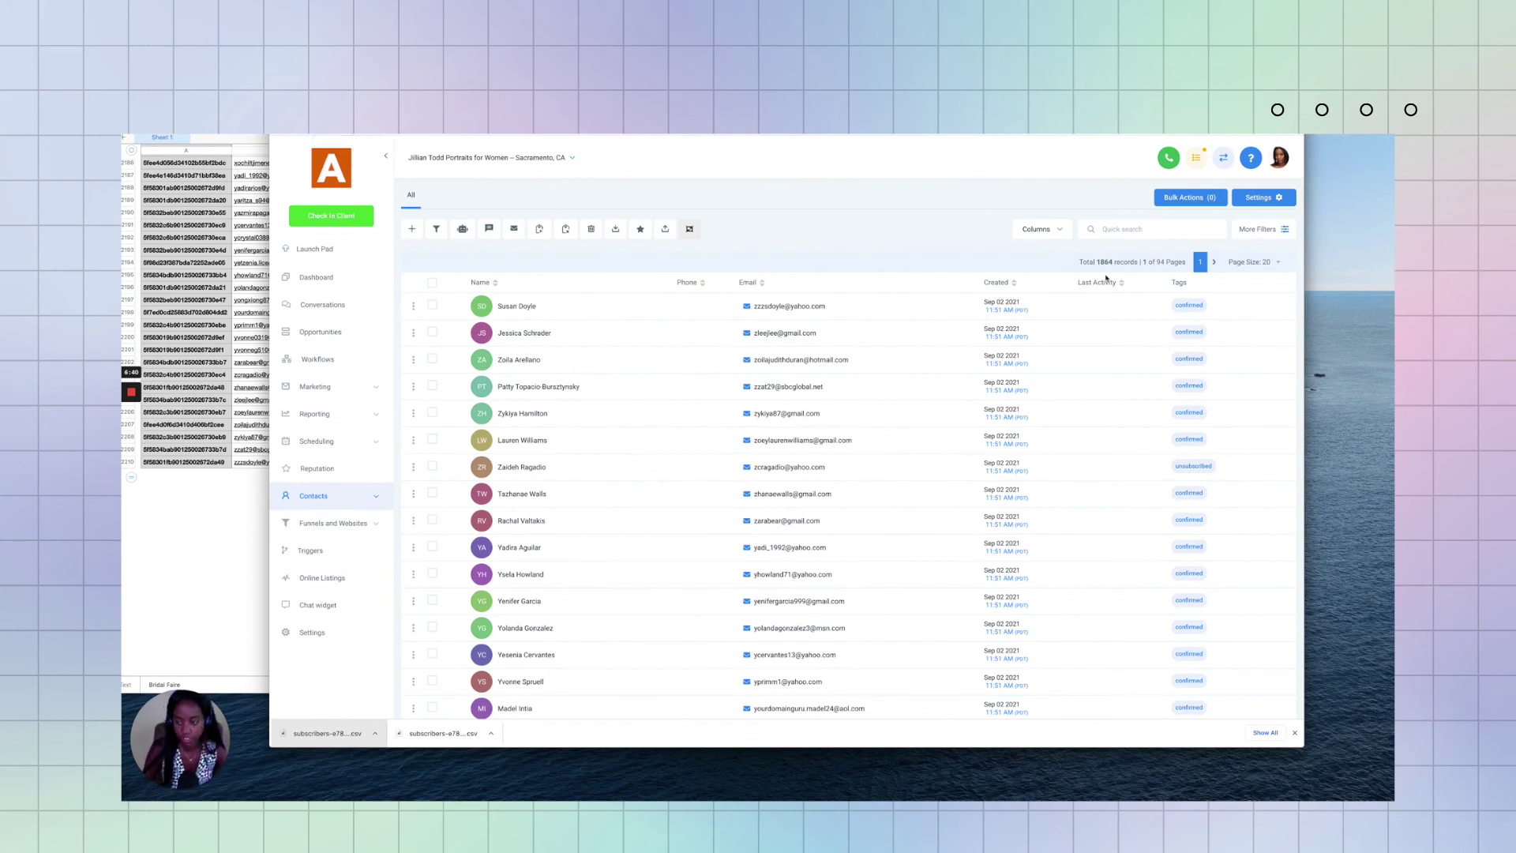
mouse_move(131, 393)
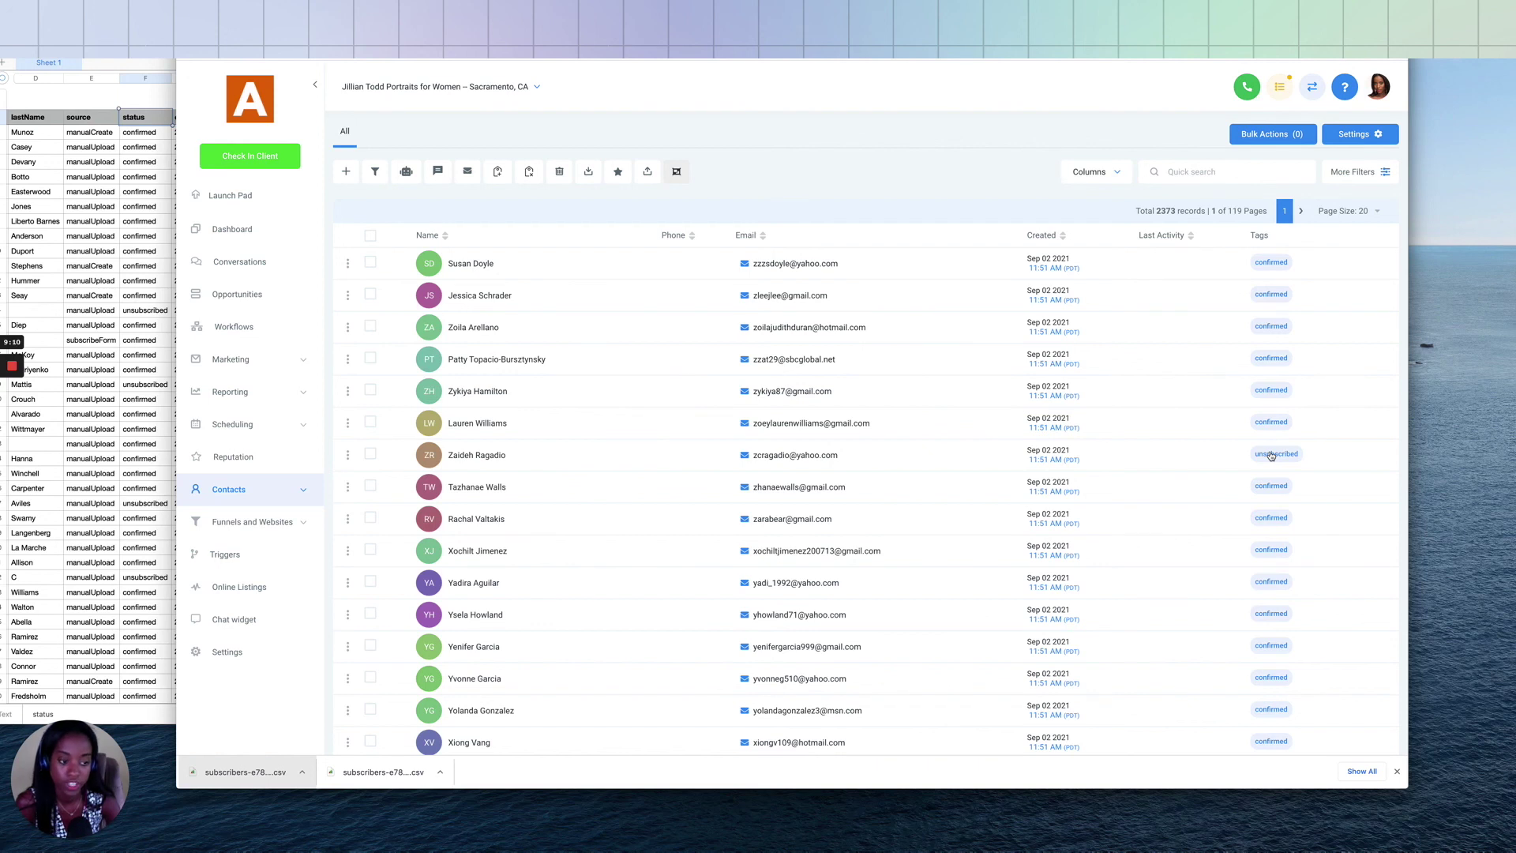
click(1271, 455)
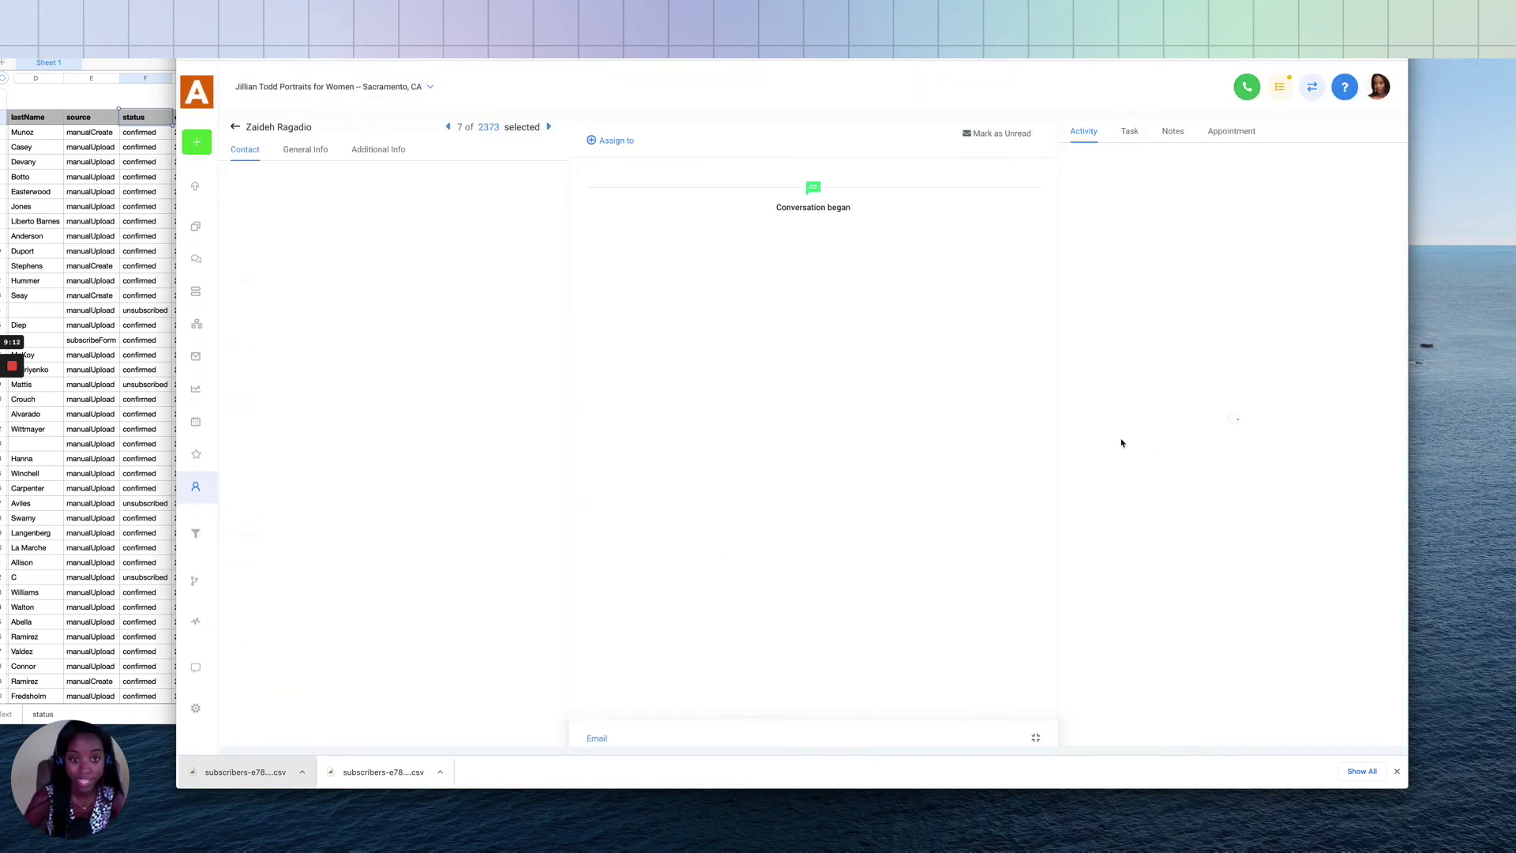
click(236, 127)
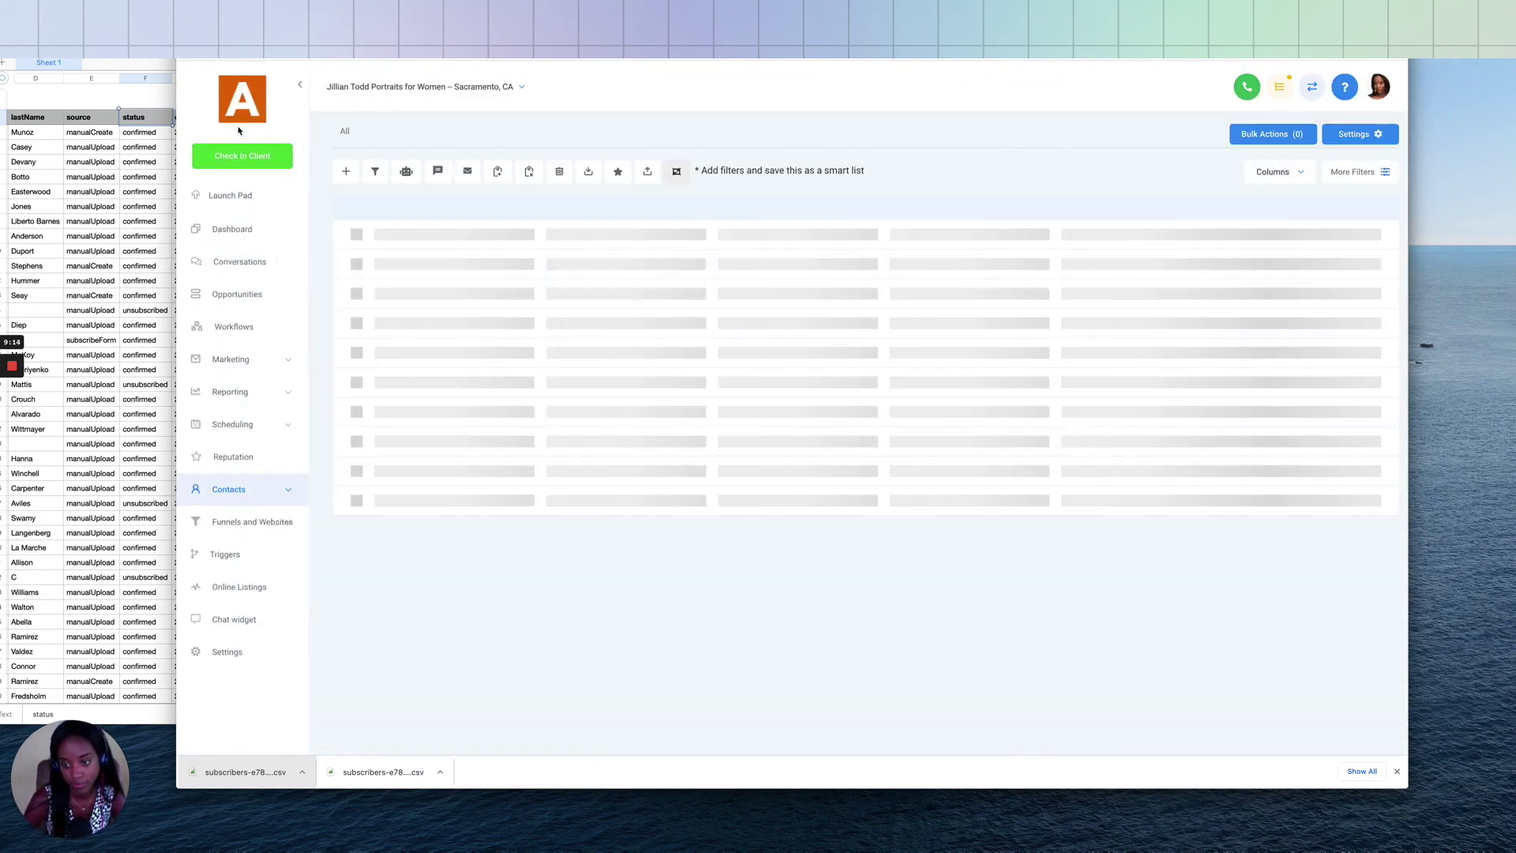